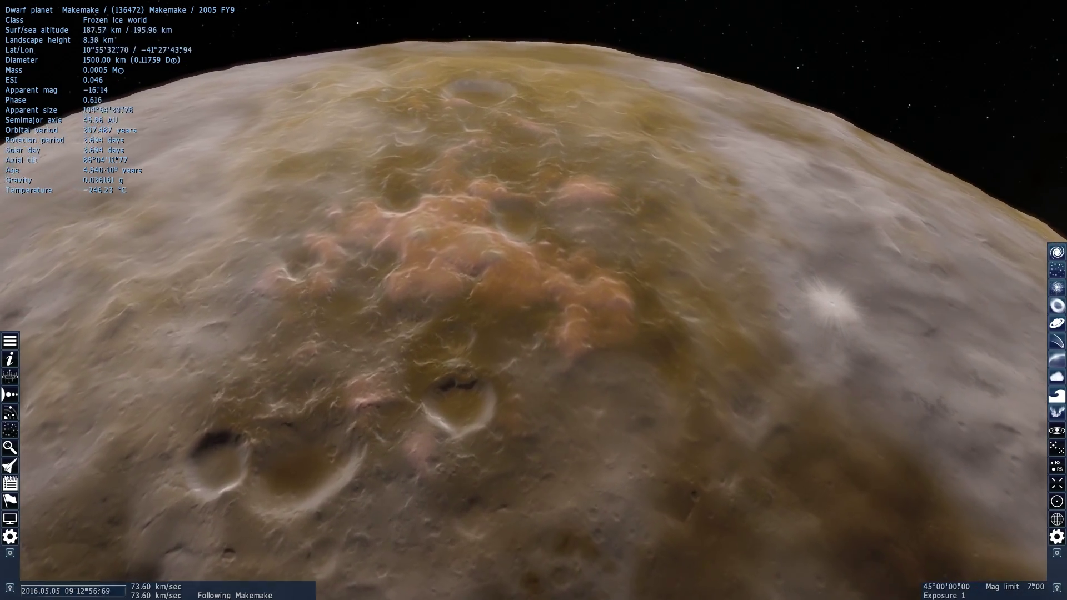
Fly down close to Makemake's surface to examine the reddish highlands and neighbouring crater.
scroll(534, 300, down, 2)
scroll(533, 300, down, 5)
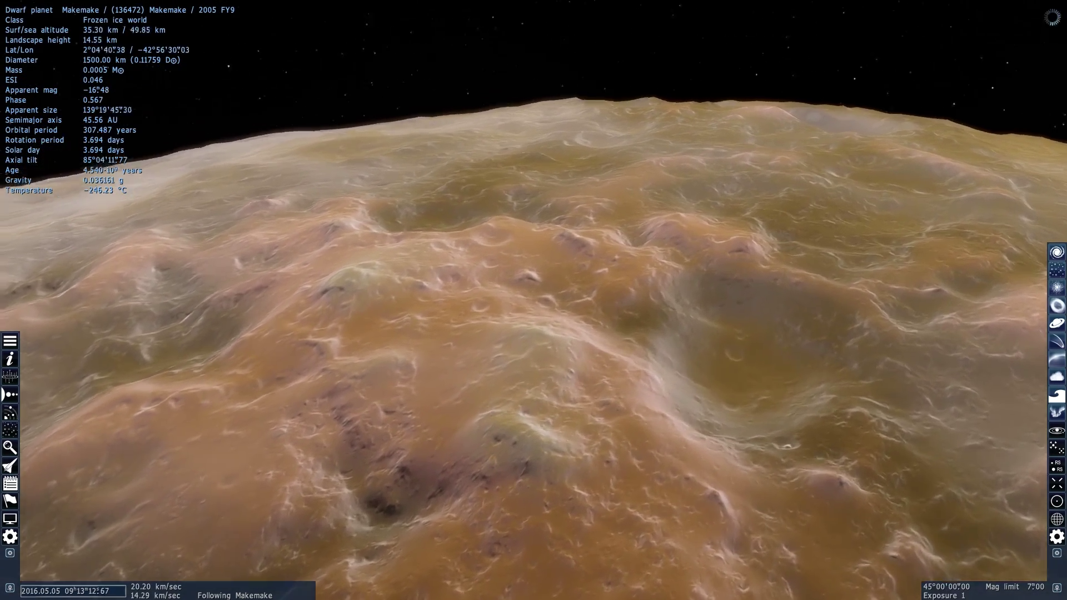
scroll(534, 300, down, 2)
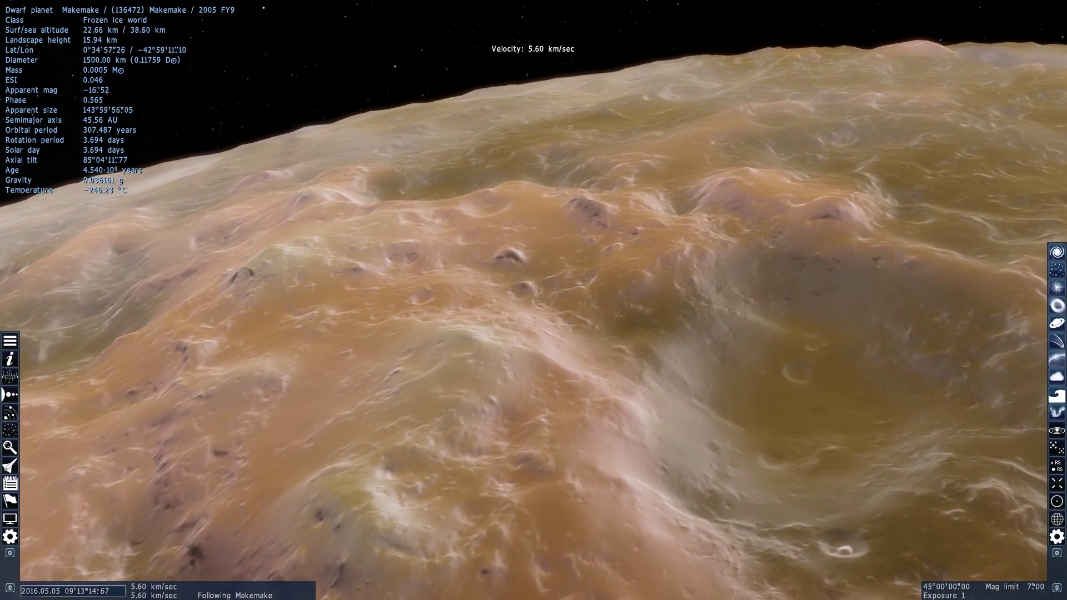
scroll(534, 300, down, 1)
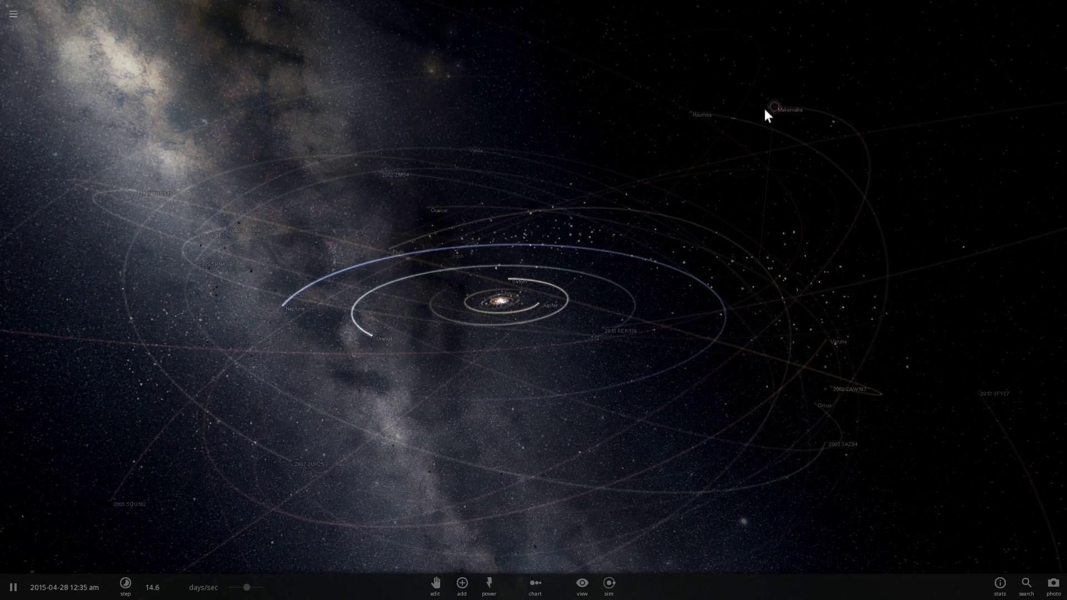
Switch to Universe Sandbox 2, select Makemake in the solar system simulation and focus the view closely on it.
click(767, 108)
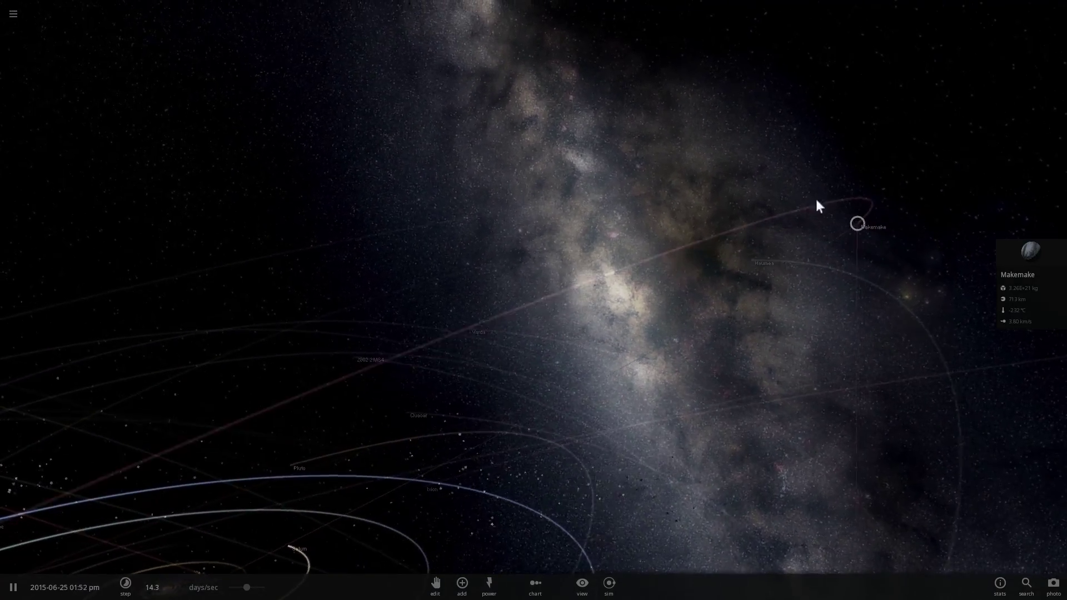
double_click(847, 222)
drag(759, 264, 518, 347)
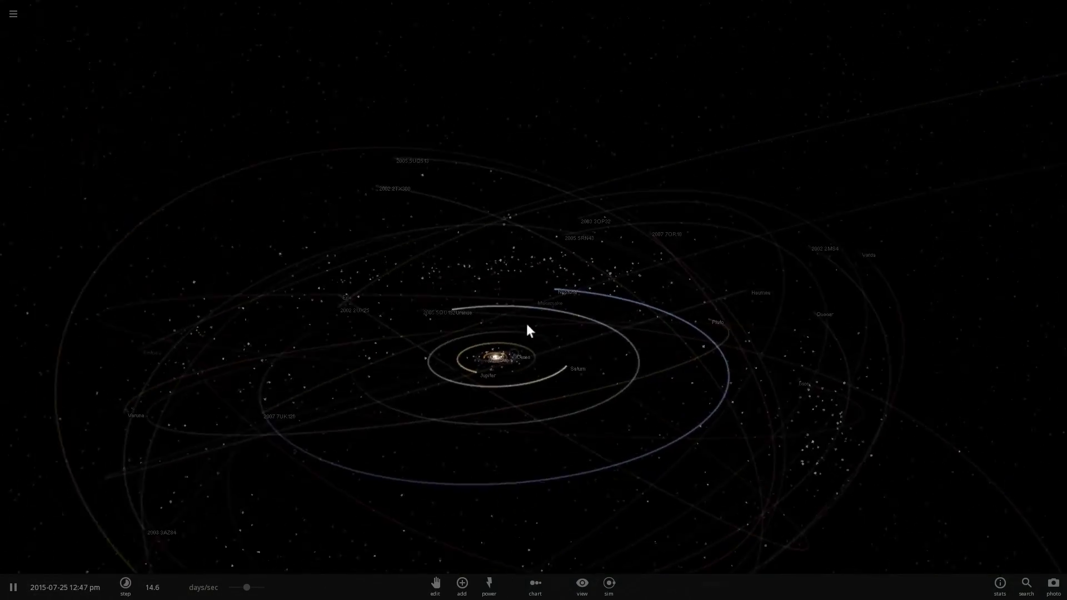
scroll(545, 299, up, 3)
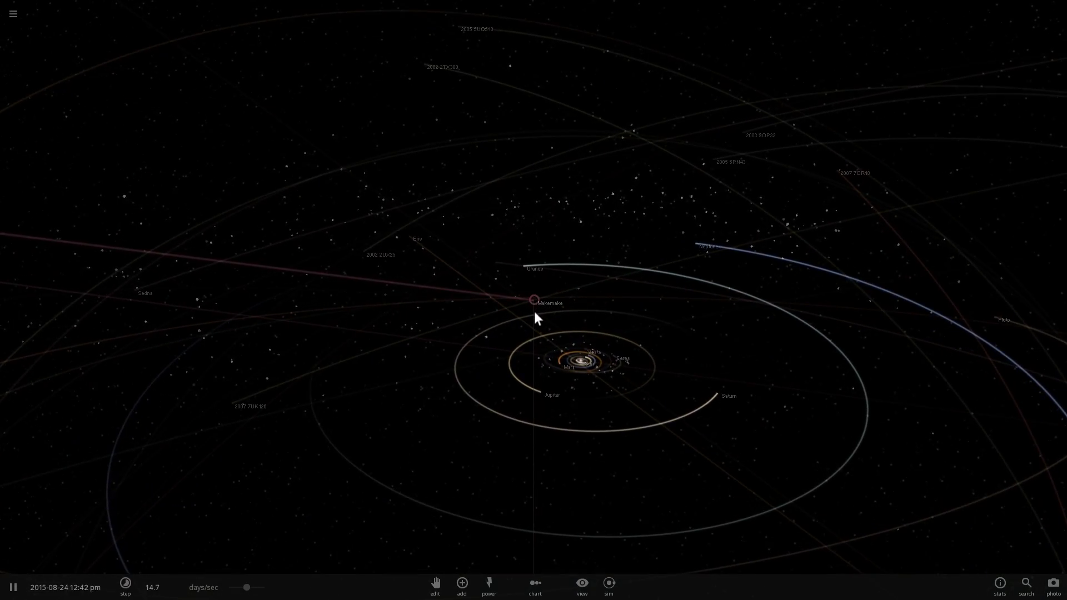
mouse_move(536, 300)
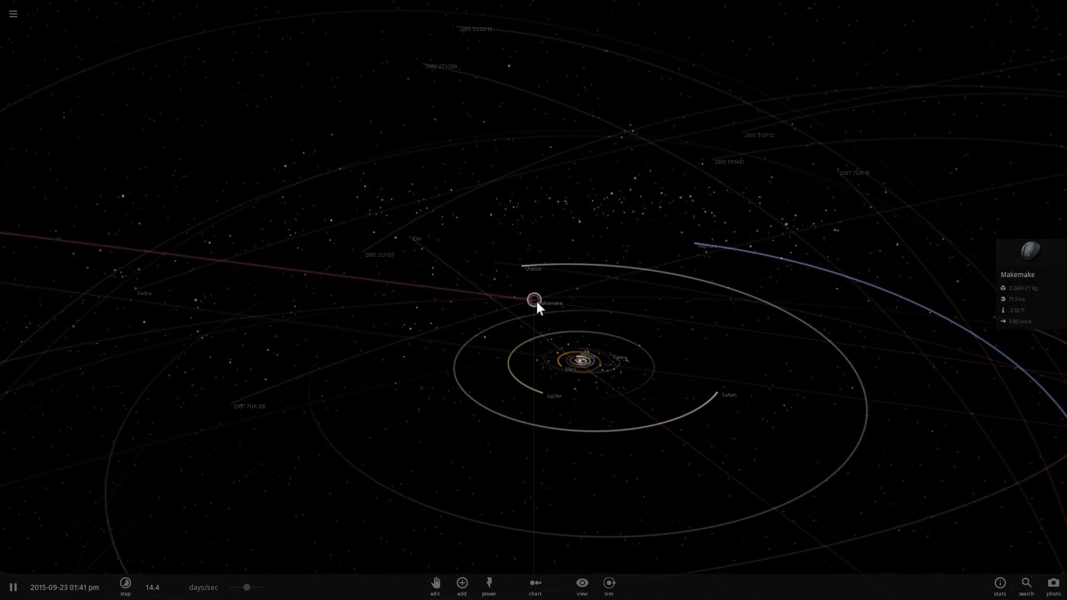
scroll(536, 302, up, 5)
drag(535, 304, 800, 328)
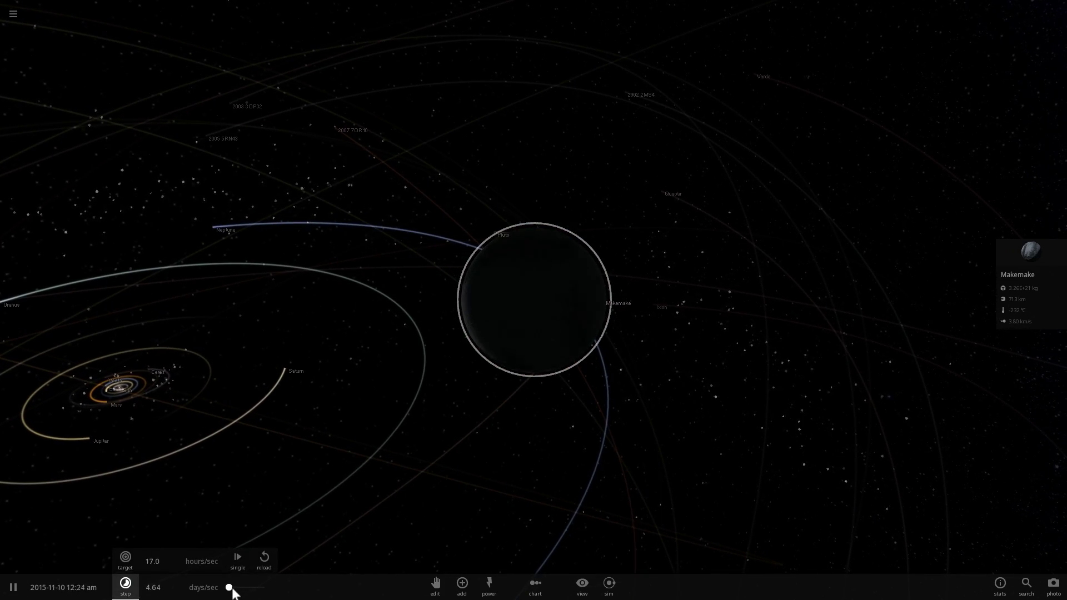
Slow the simulation to about 23 mins/sec and examine Makemake's surface from several sides.
drag(425, 419, 648, 314)
scroll(627, 327, up, 5)
scroll(615, 335, down, 4)
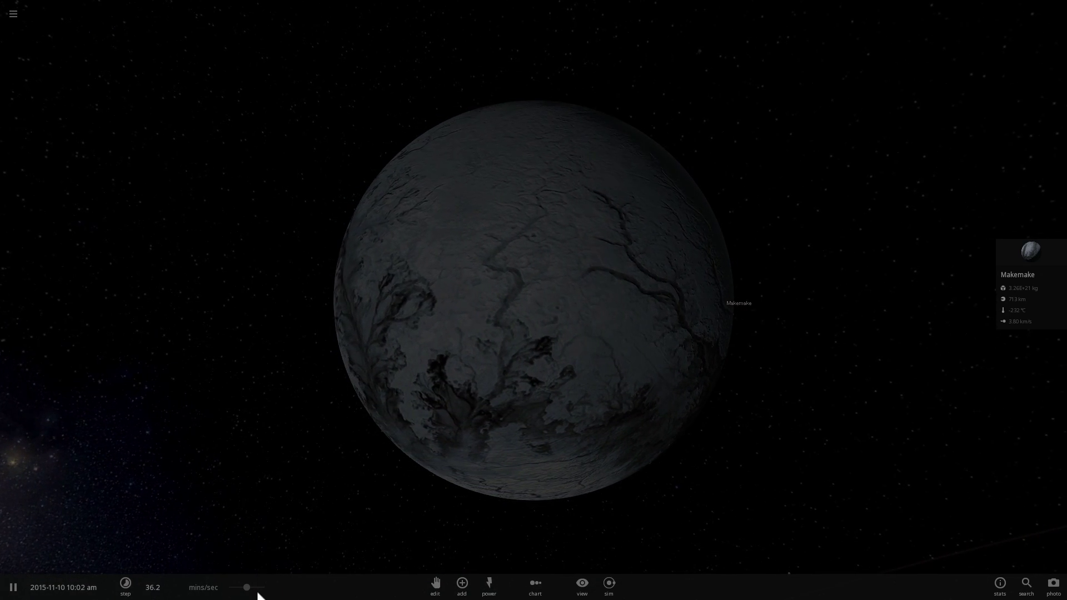
drag(247, 588, 236, 590)
drag(483, 414, 562, 389)
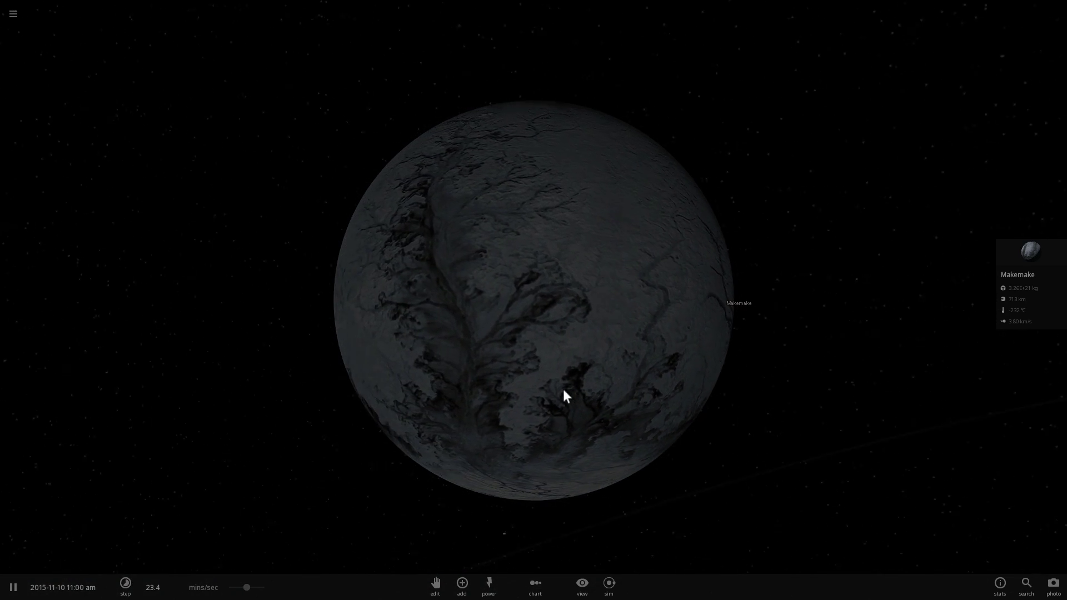
drag(495, 455, 422, 414)
scroll(421, 415, down, 5)
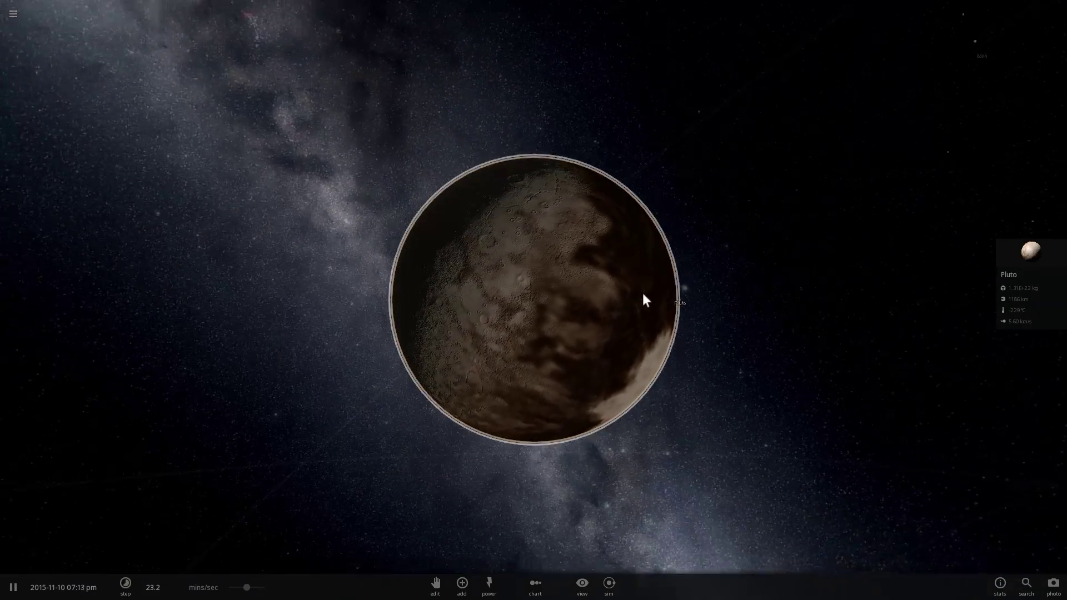
Examine Pluto's surface from several sides, including its bright heart-shaped region.
drag(642, 292, 569, 250)
scroll(571, 255, up, 5)
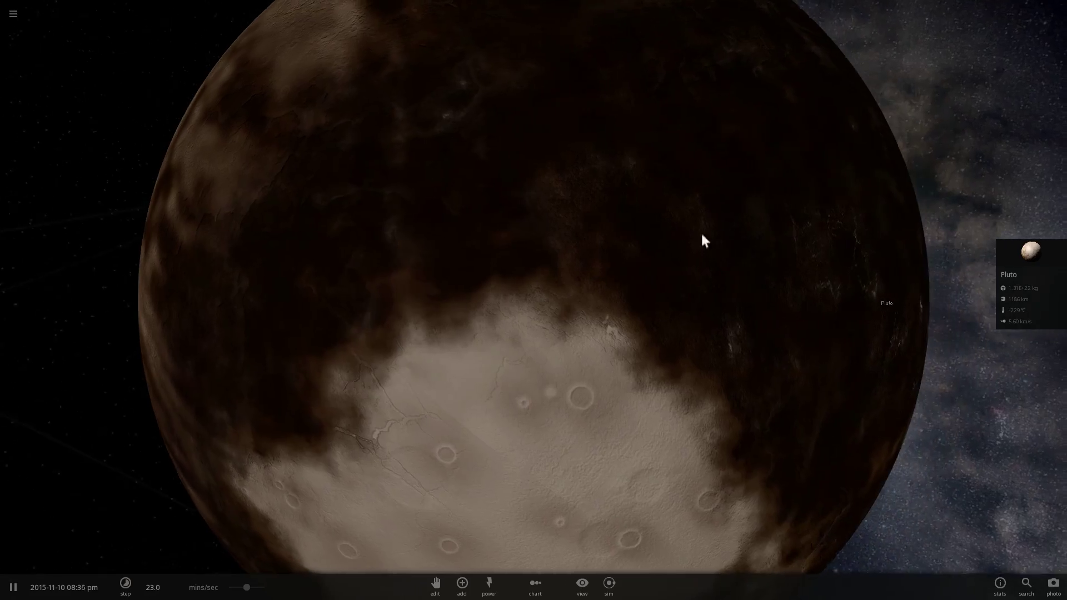
drag(703, 239, 532, 401)
scroll(533, 402, down, 3)
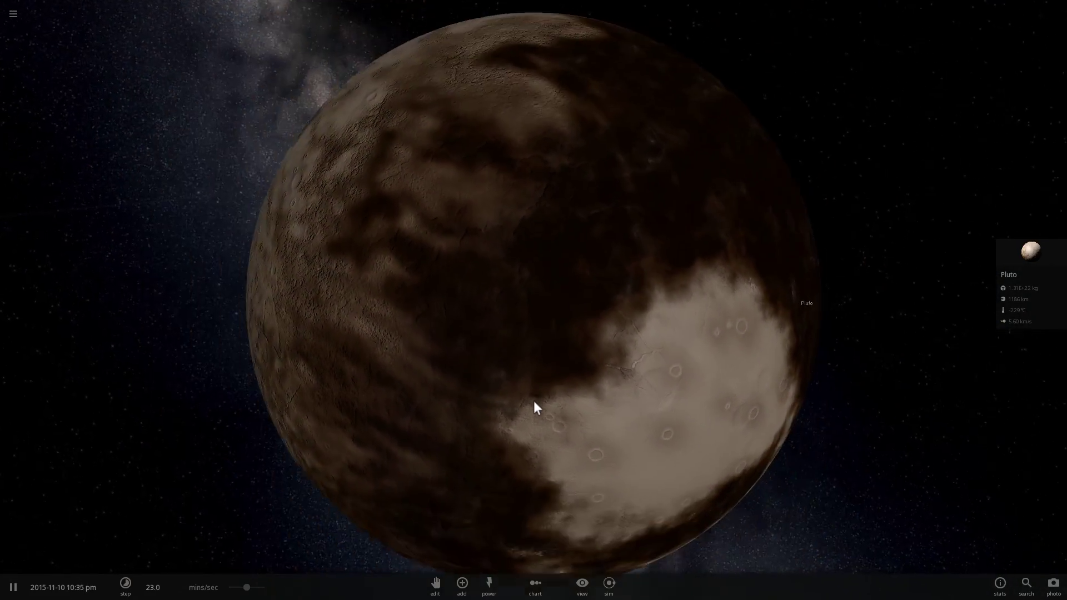
scroll(535, 406, down, 3)
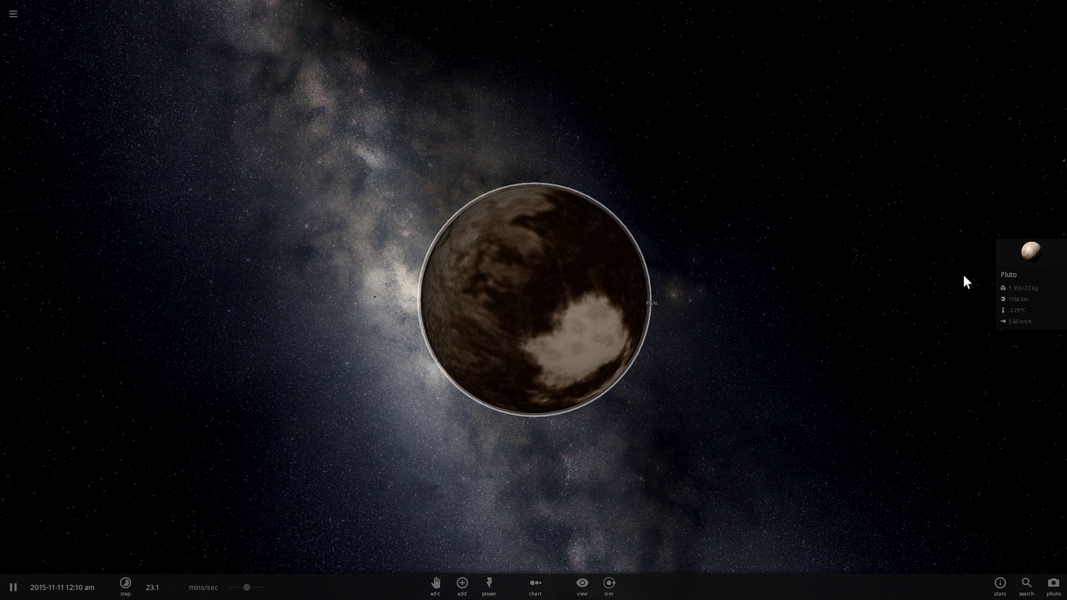
Open Pluto's properties and review its motion and temperature data.
click(1004, 250)
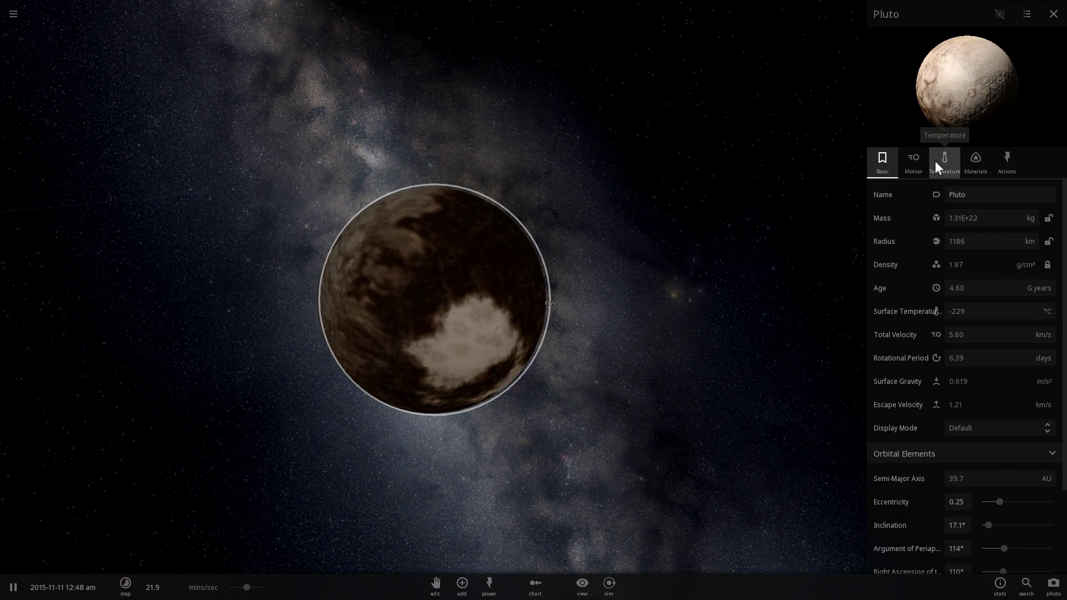
click(917, 159)
click(941, 163)
click(923, 161)
click(936, 162)
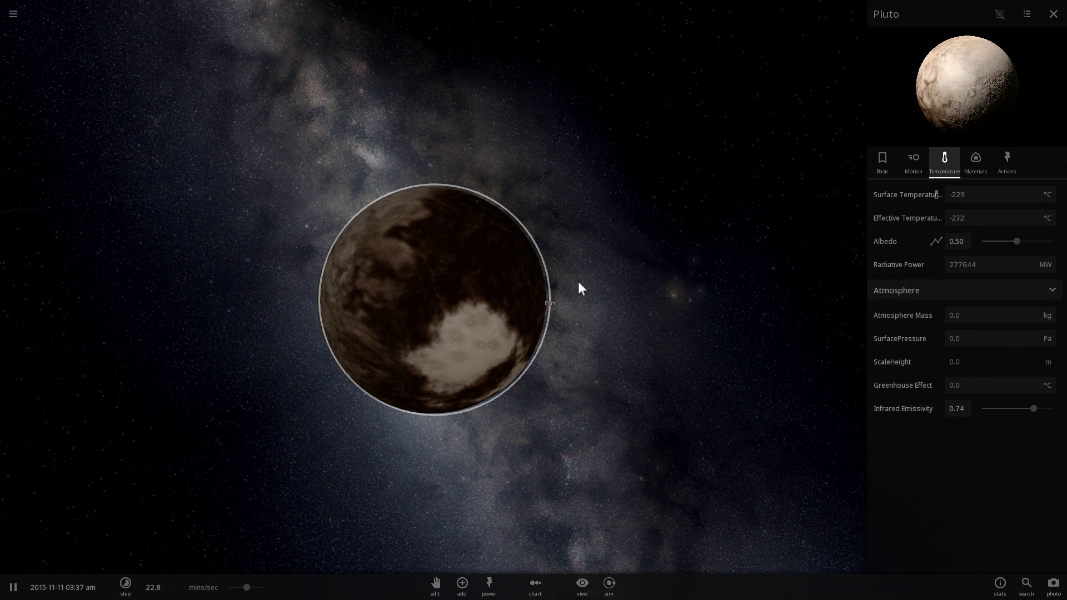
Search the library of objects to add for "make" and pick Makemake for placement near Pluto.
scroll(543, 300, up, 5)
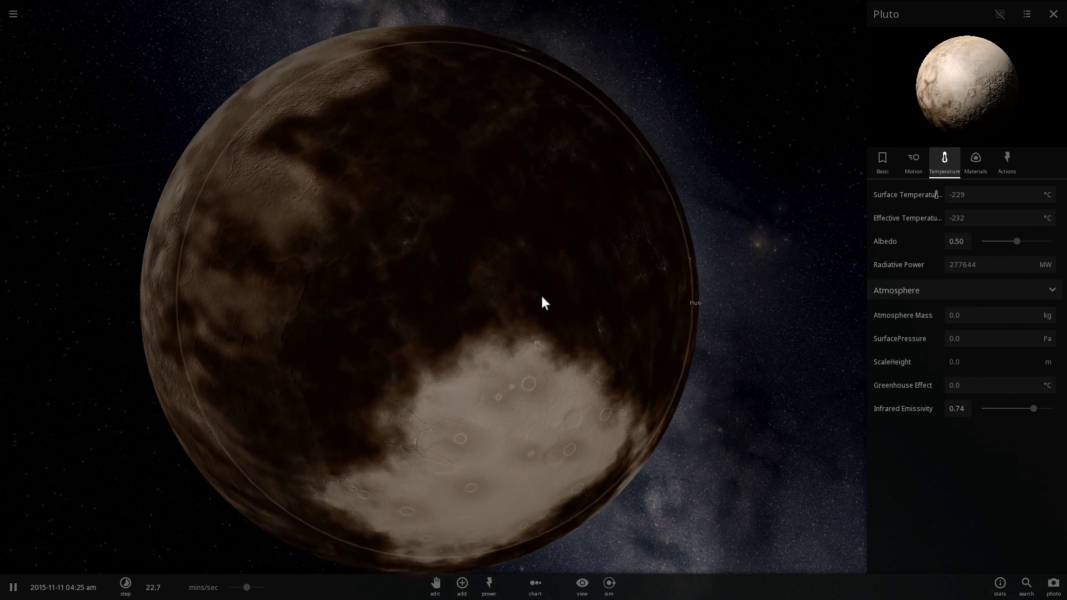
drag(565, 289, 524, 286)
scroll(517, 297, down, 3)
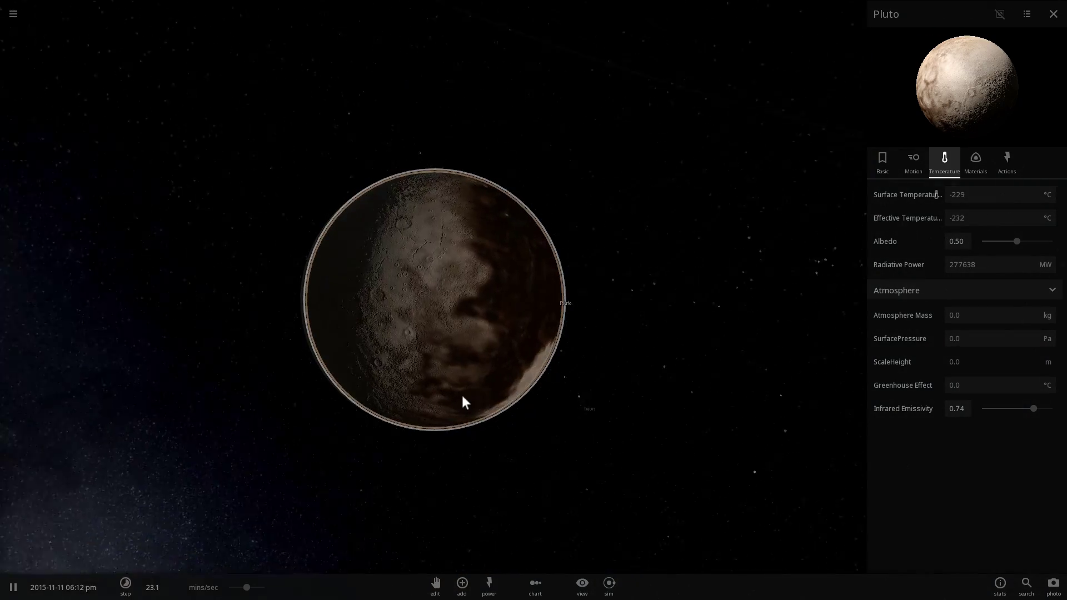
click(462, 583)
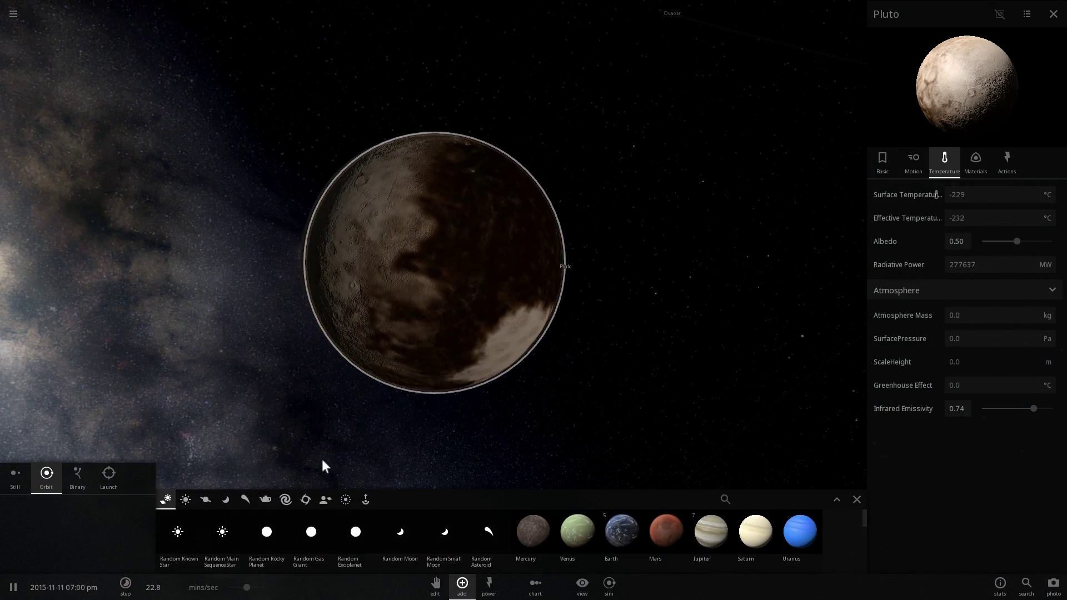
click(744, 492)
text(make)
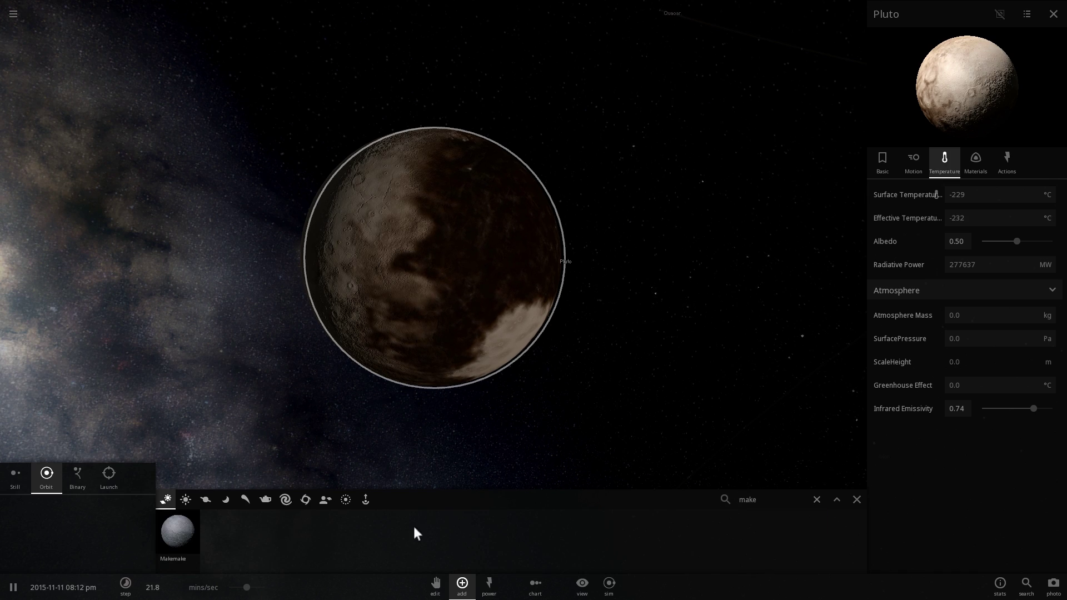
click(178, 533)
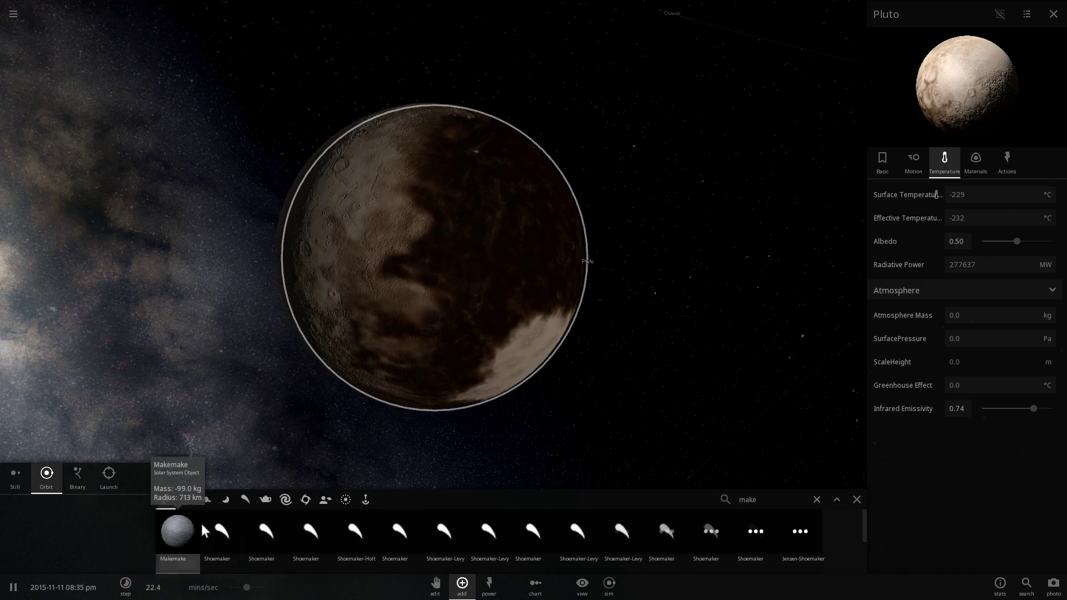
Place Makemake about 7,400 km from Pluto as a binary companion with Balance Motion on, and focus on it.
scroll(560, 356, down, 5)
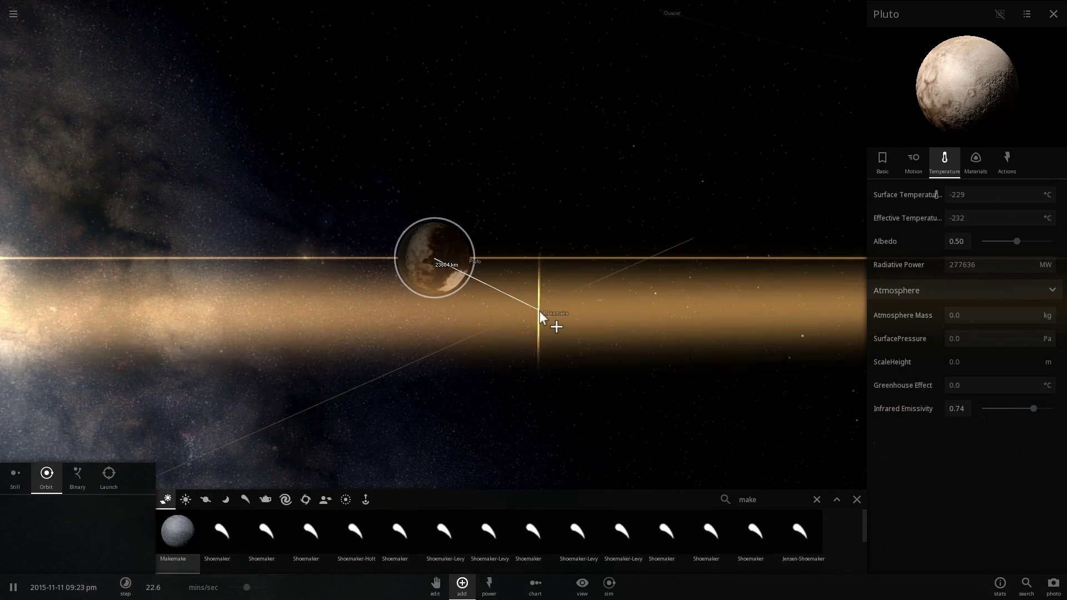
click(542, 330)
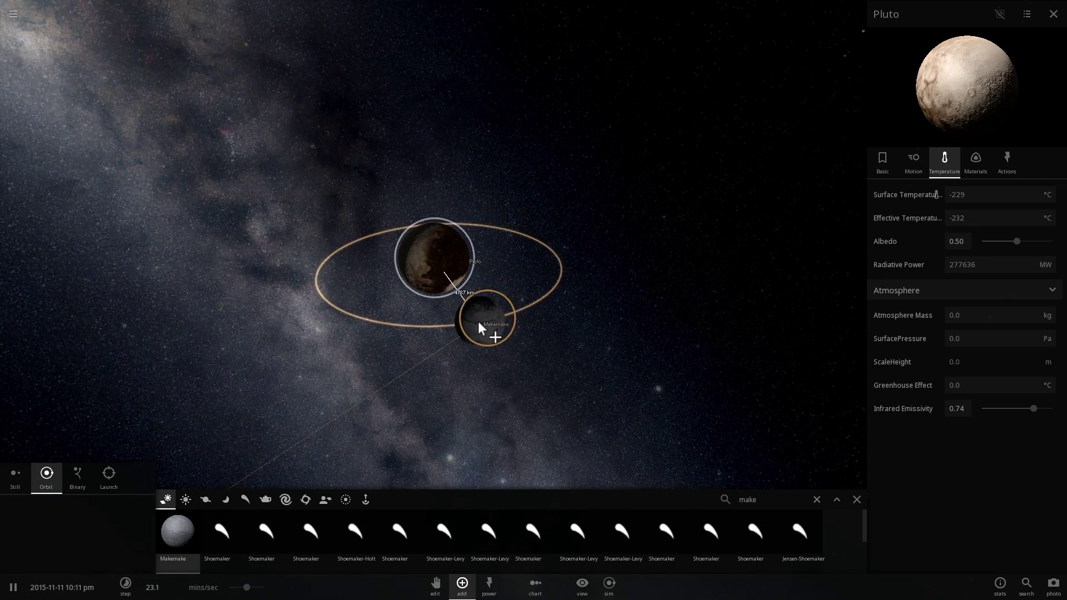
click(69, 473)
click(93, 510)
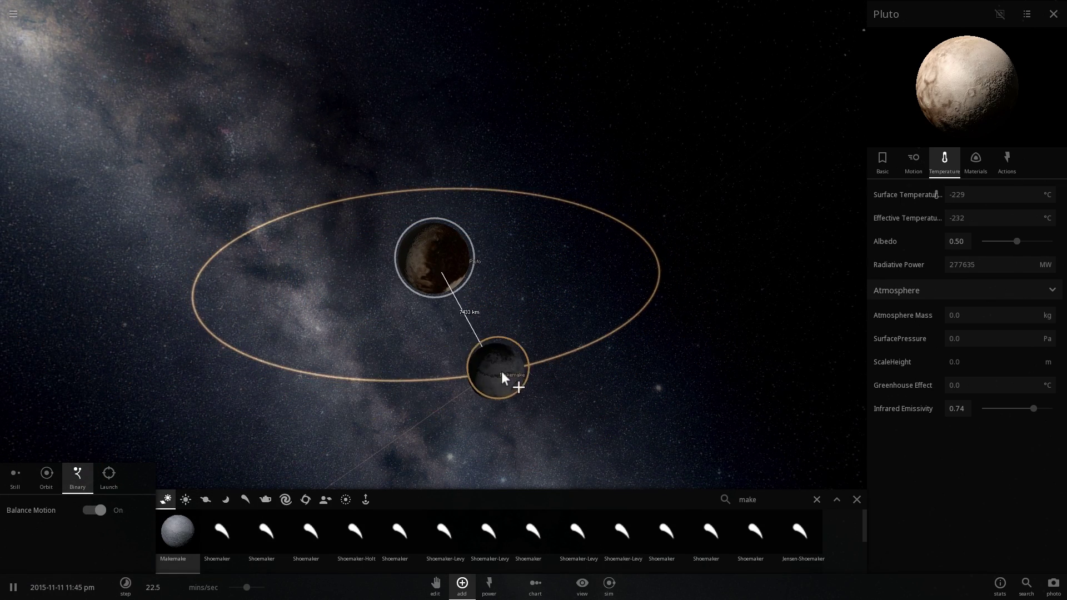
click(511, 365)
double_click(516, 364)
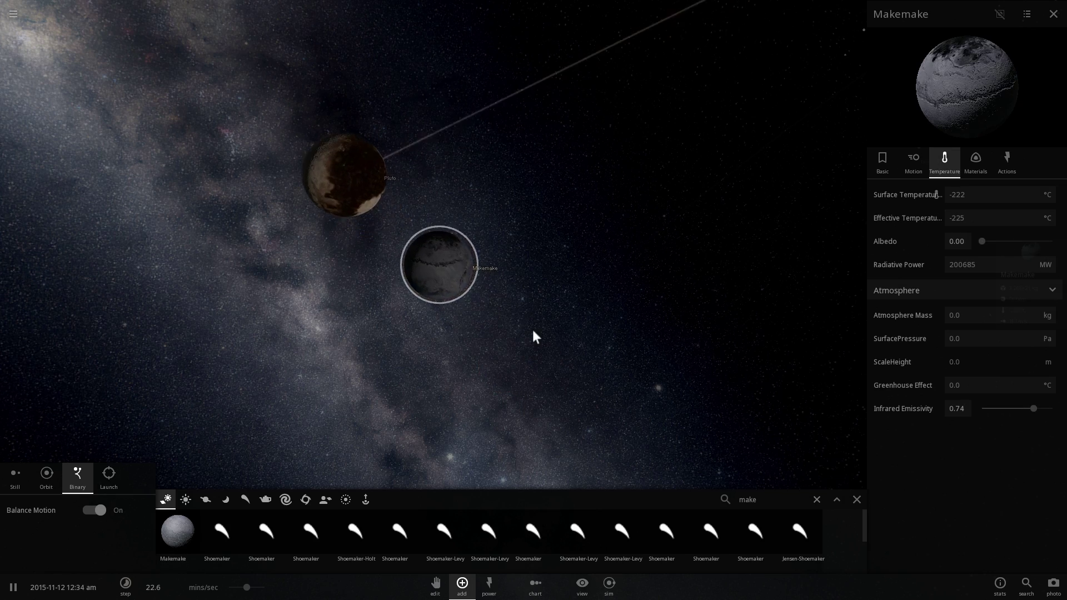
Compare Makemake and Pluto side by side from several angles, selecting each body in turn.
scroll(369, 254, down, 6)
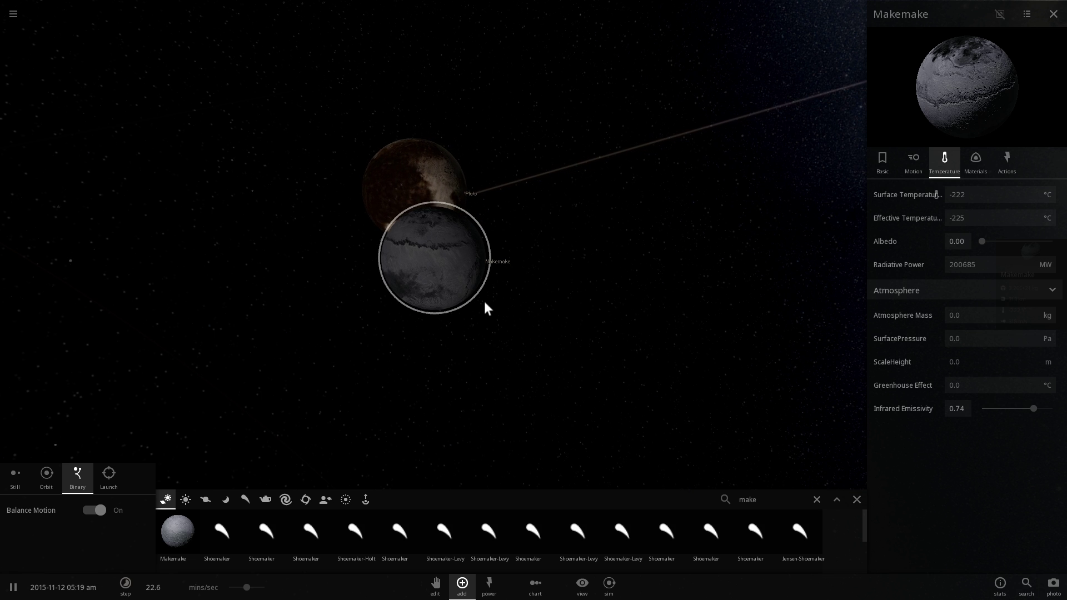
drag(484, 301, 401, 315)
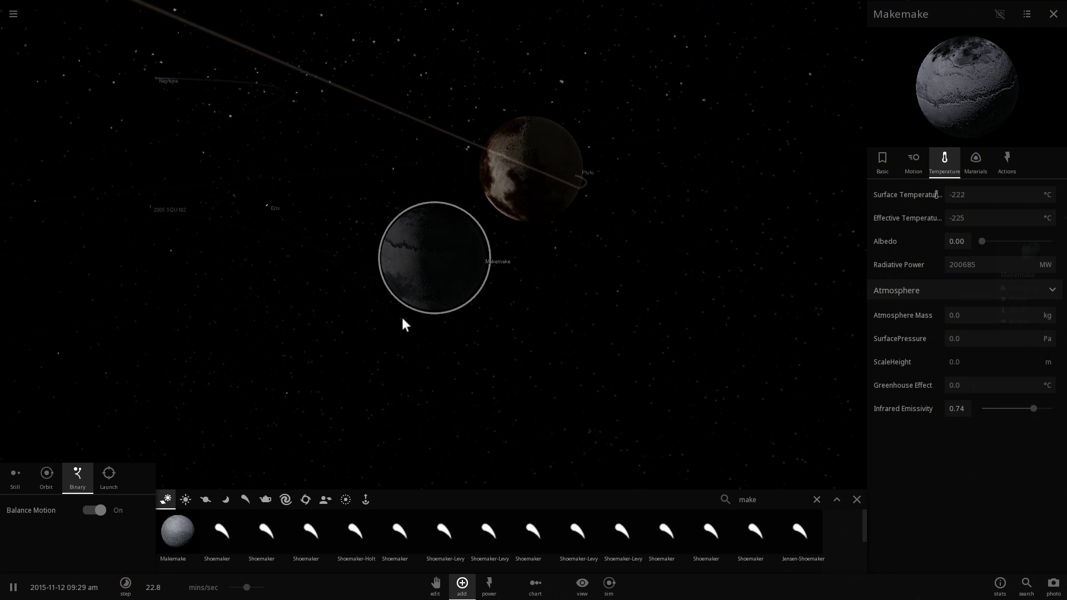
click(523, 178)
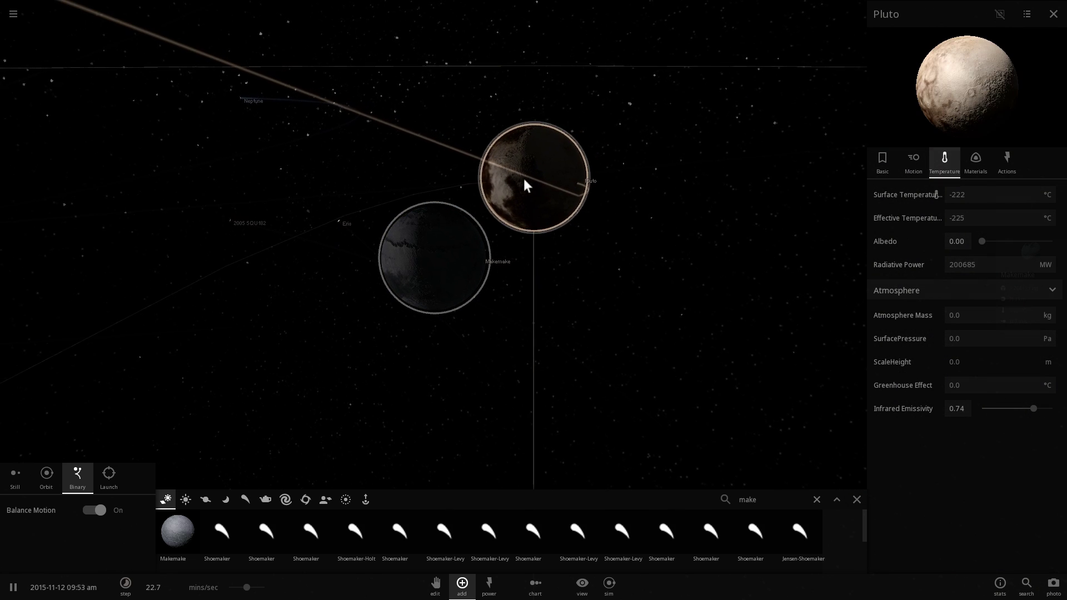
click(447, 253)
drag(530, 330, 489, 333)
scroll(489, 334, up, 3)
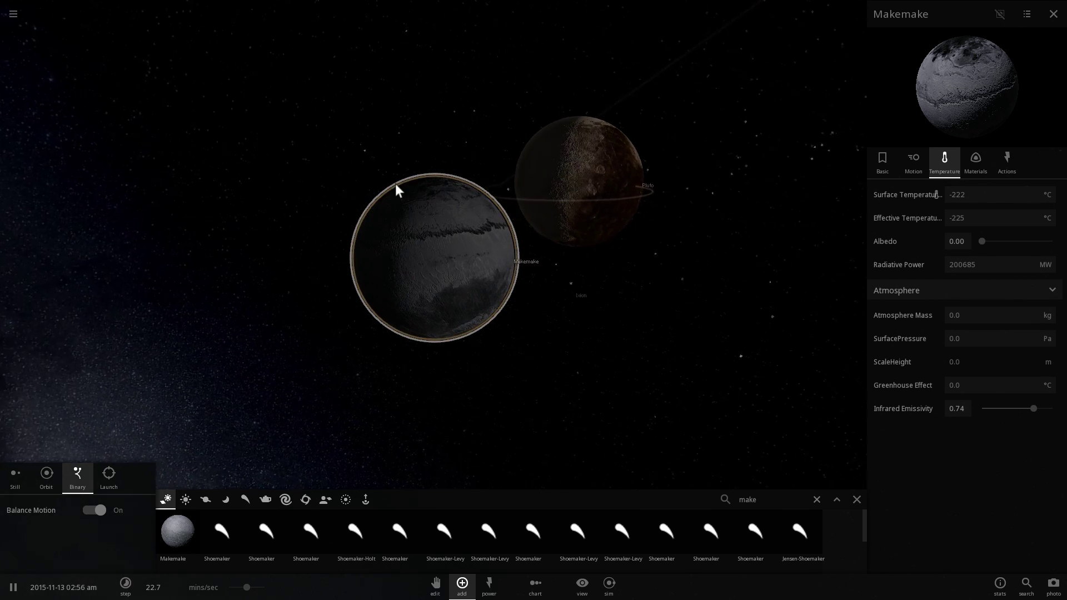
drag(396, 184, 430, 190)
scroll(430, 190, down, 3)
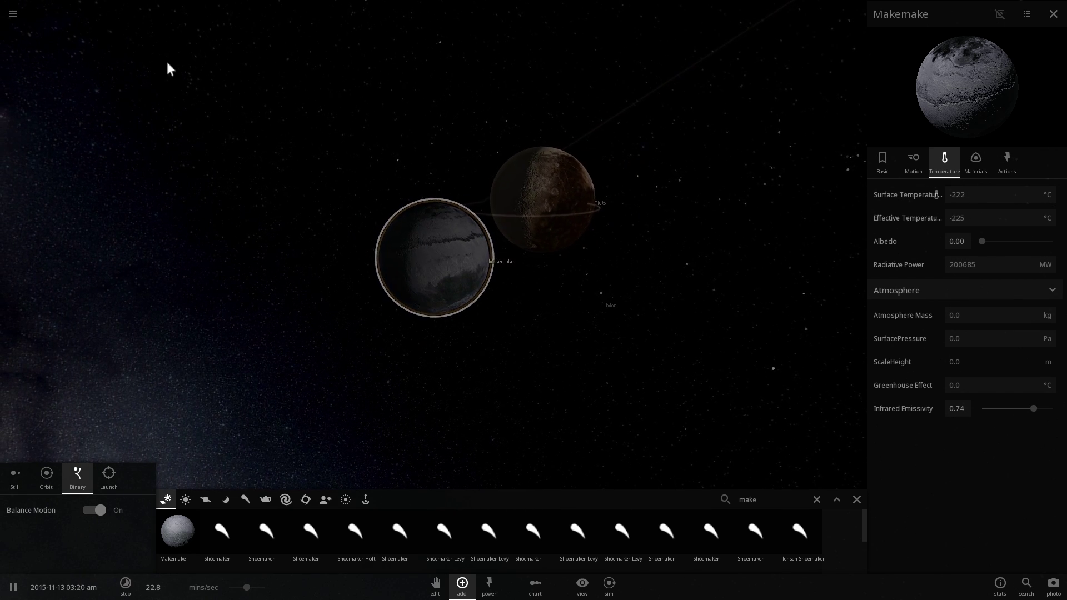
Open the existing Pluto & Moons simulation from the planet simulations and select Charon.
click(18, 14)
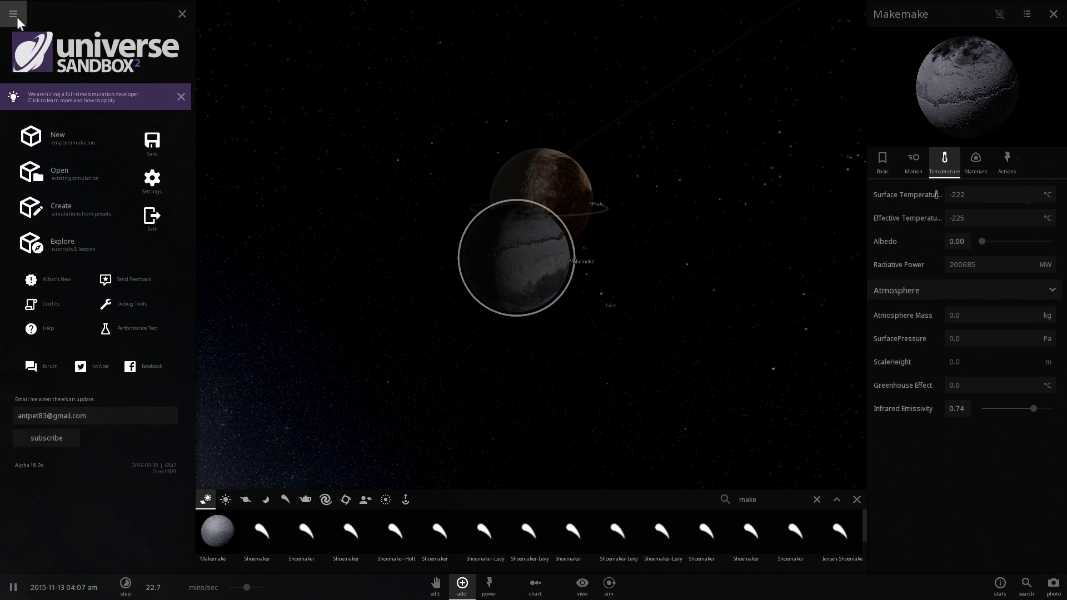
click(56, 181)
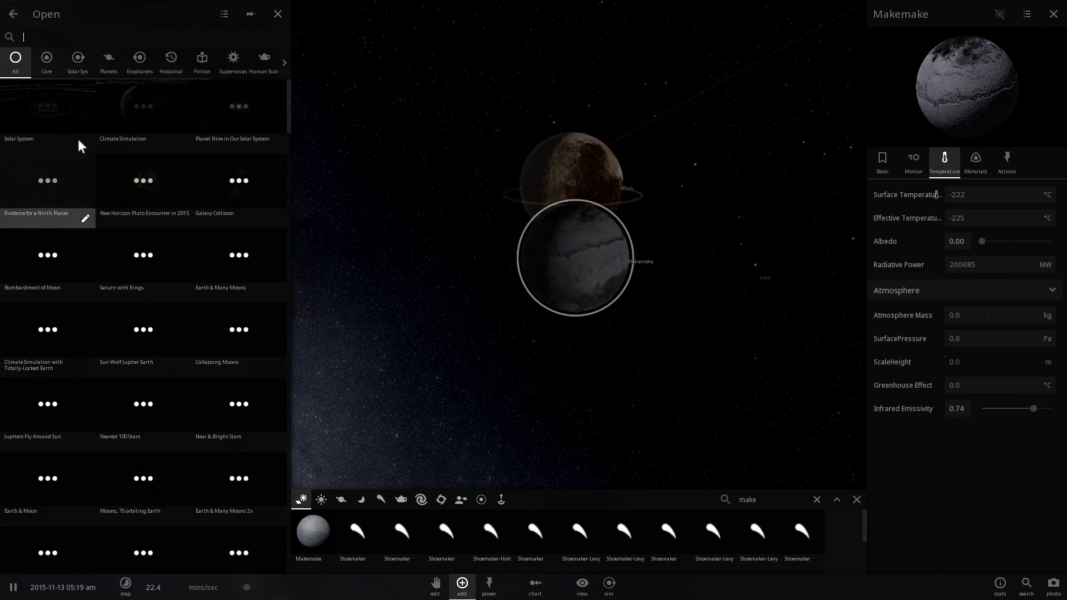
click(78, 58)
click(111, 62)
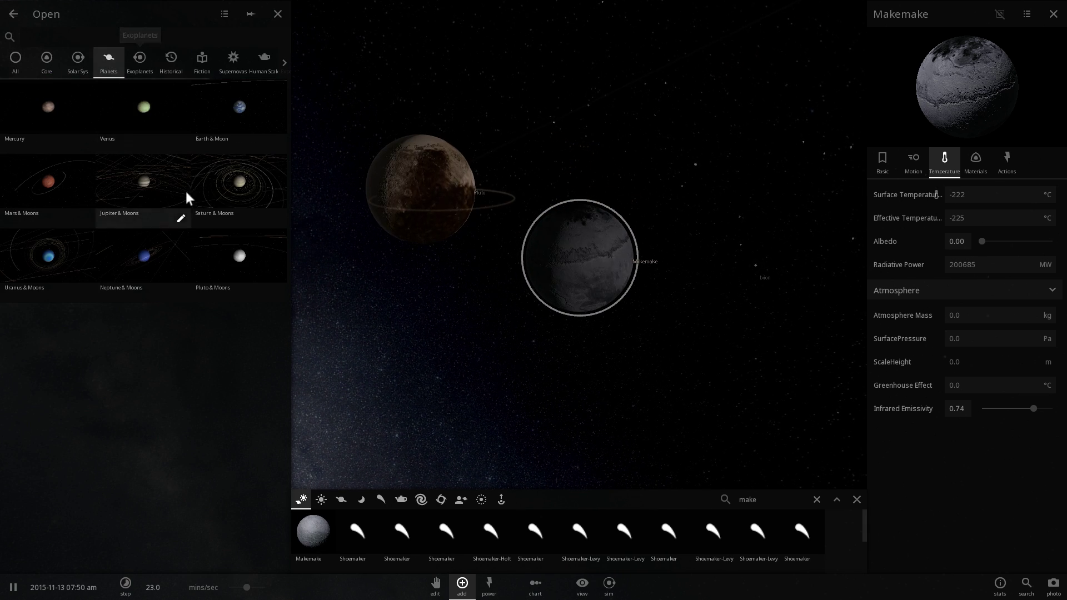
click(232, 253)
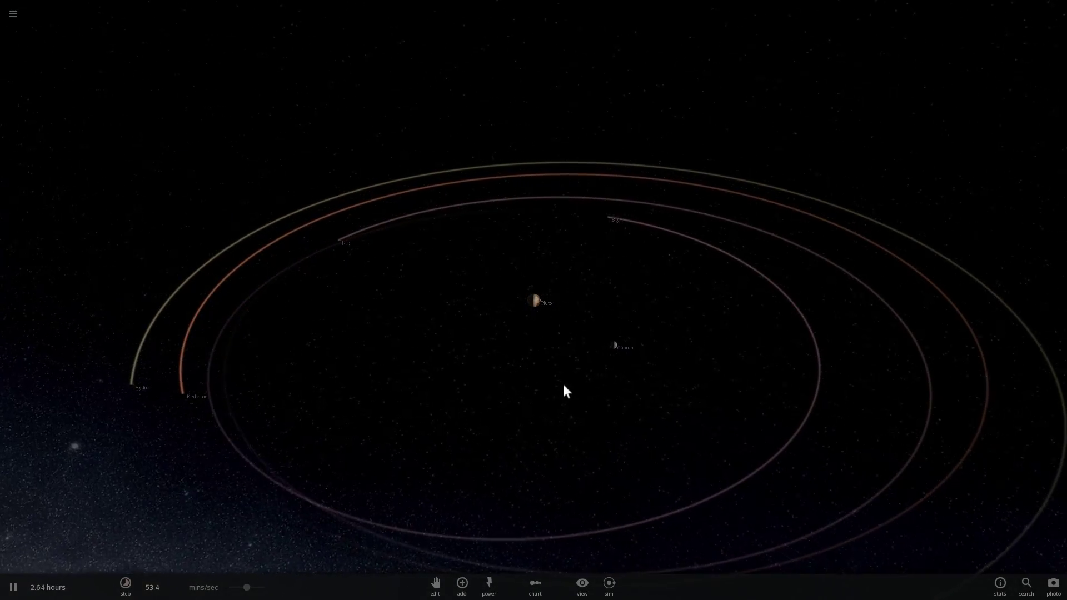
click(623, 338)
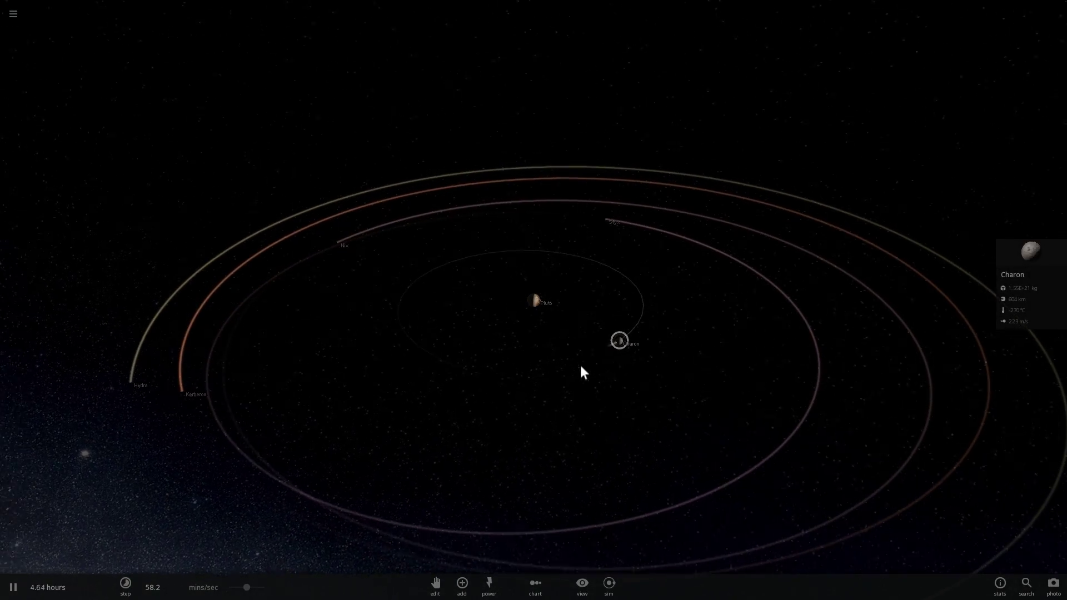
Focus on Pluto, search the object library for "make" and place Makemake near Pluto as a binary companion with Balance Motion on.
double_click(535, 303)
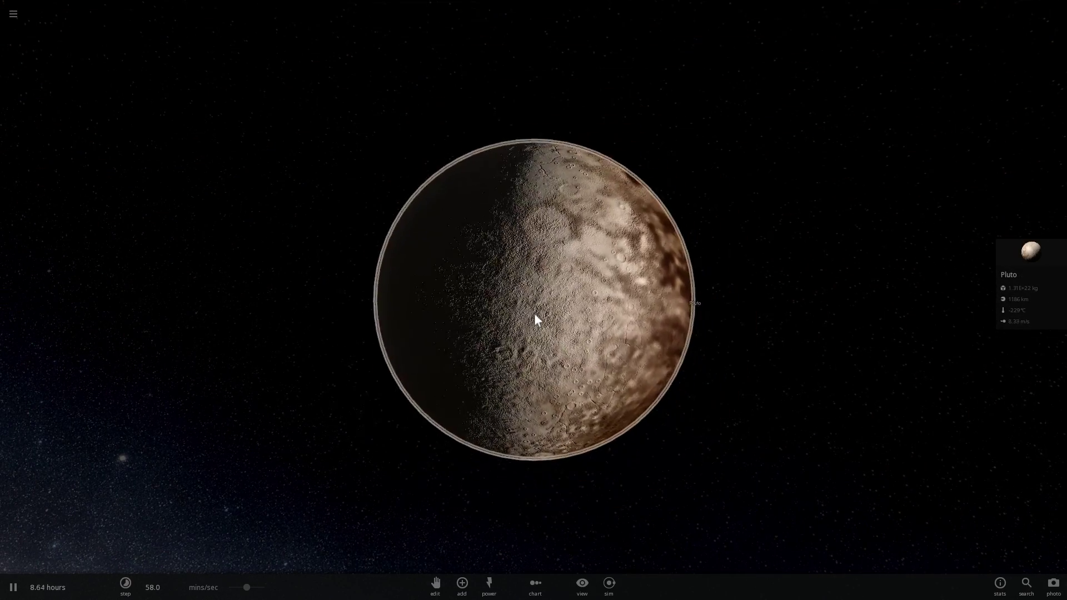
scroll(535, 313, down, 5)
click(462, 583)
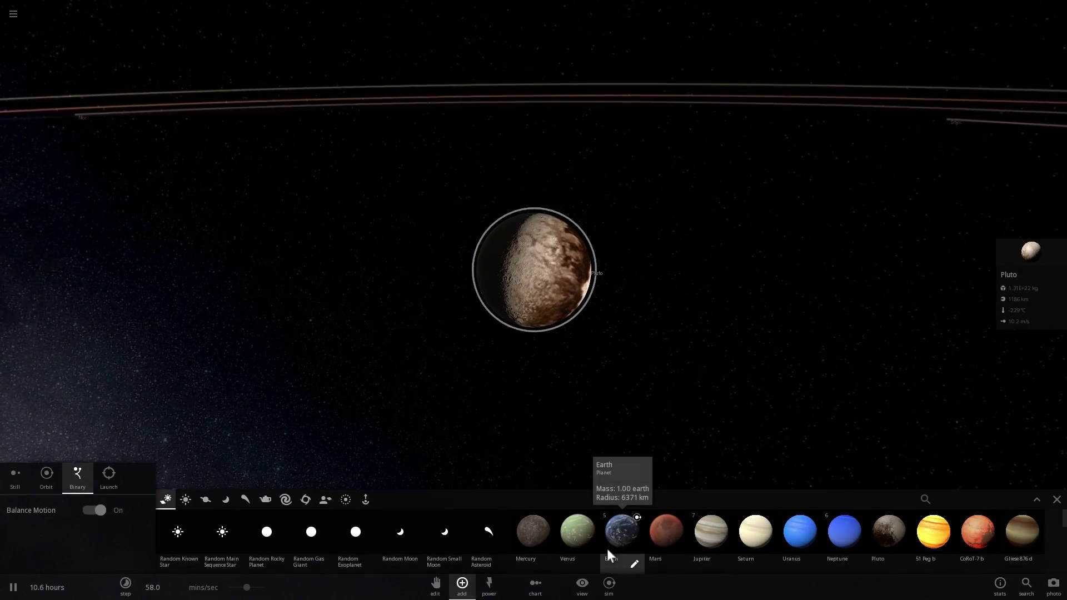
scroll(709, 526, down, 5)
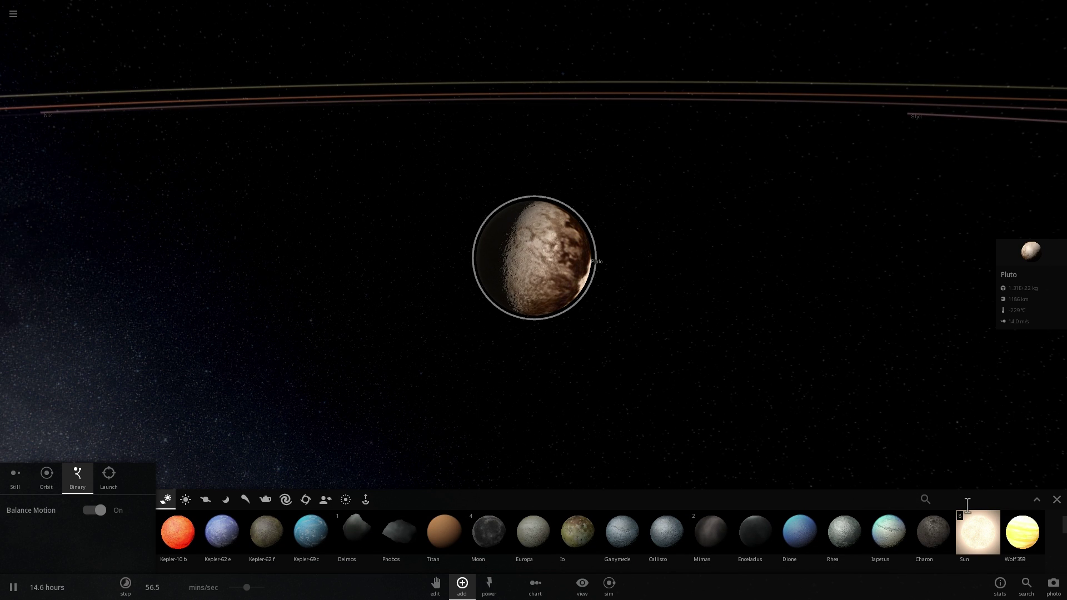
text(make)
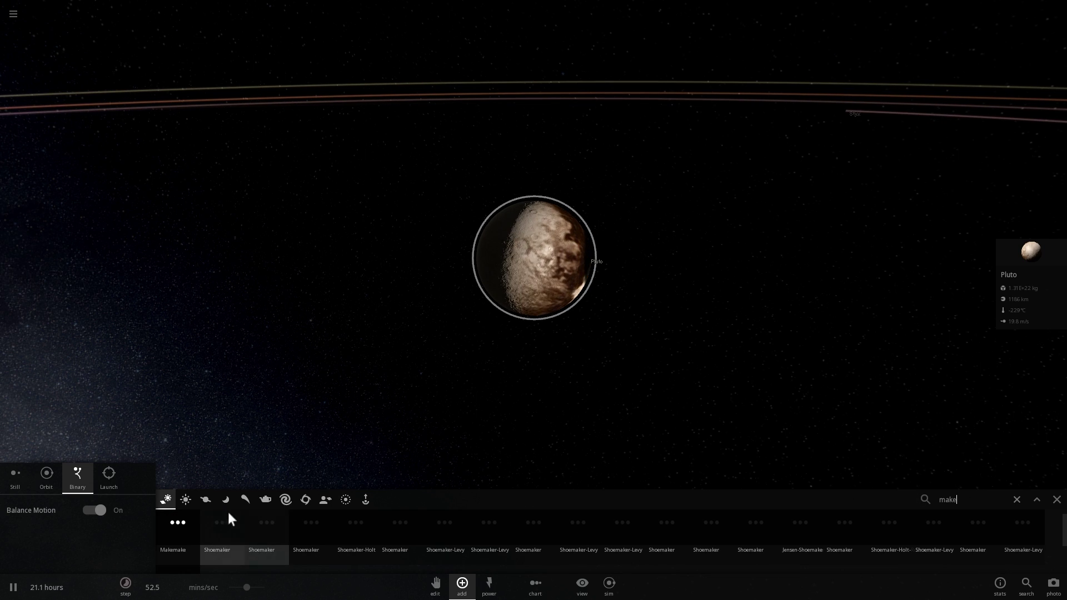
click(176, 522)
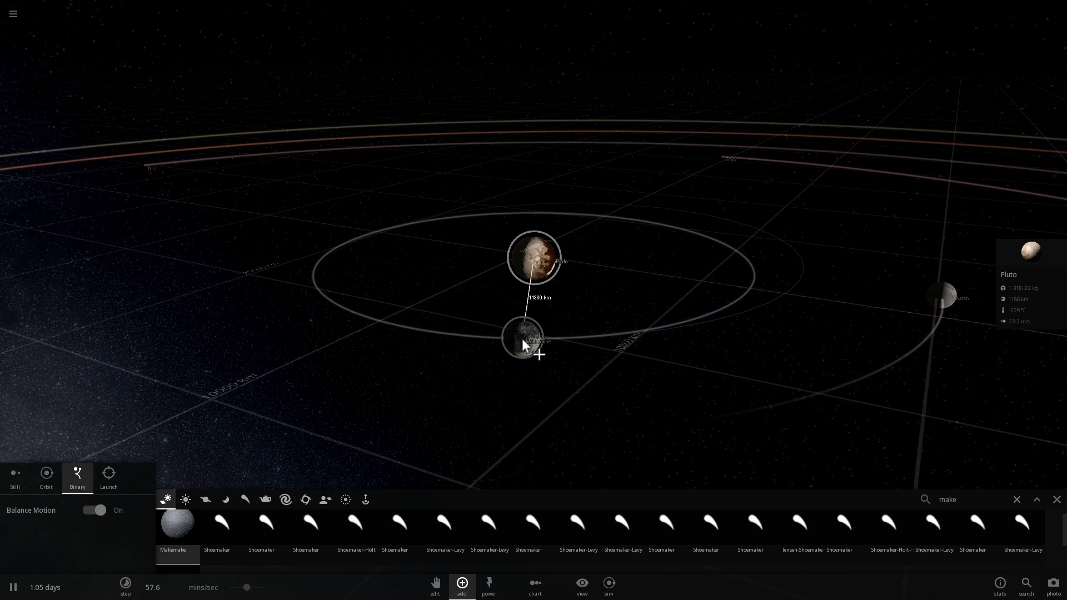
click(685, 366)
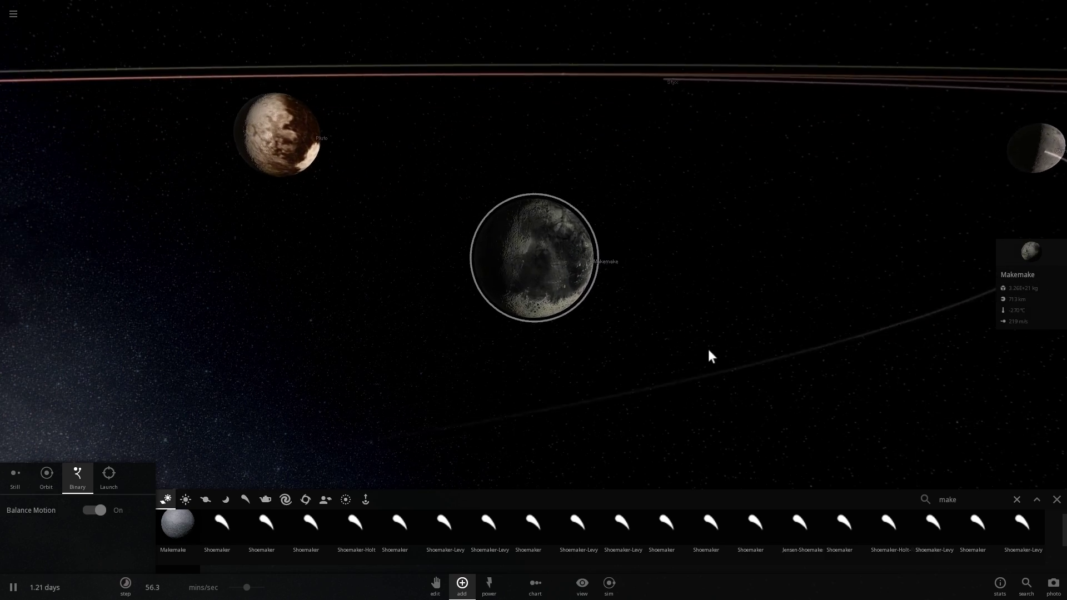
Examine Makemake beside Pluto from several angles and distances, glancing through the object library's categories.
drag(738, 325, 577, 343)
scroll(603, 344, down, 3)
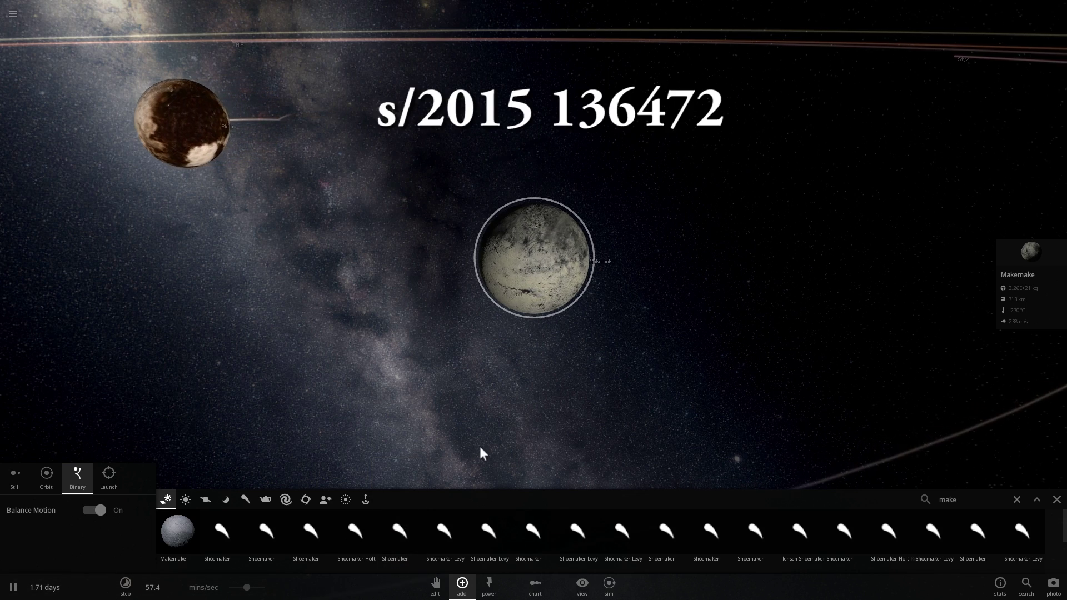
scroll(527, 392, up, 4)
drag(536, 377, 230, 449)
click(214, 496)
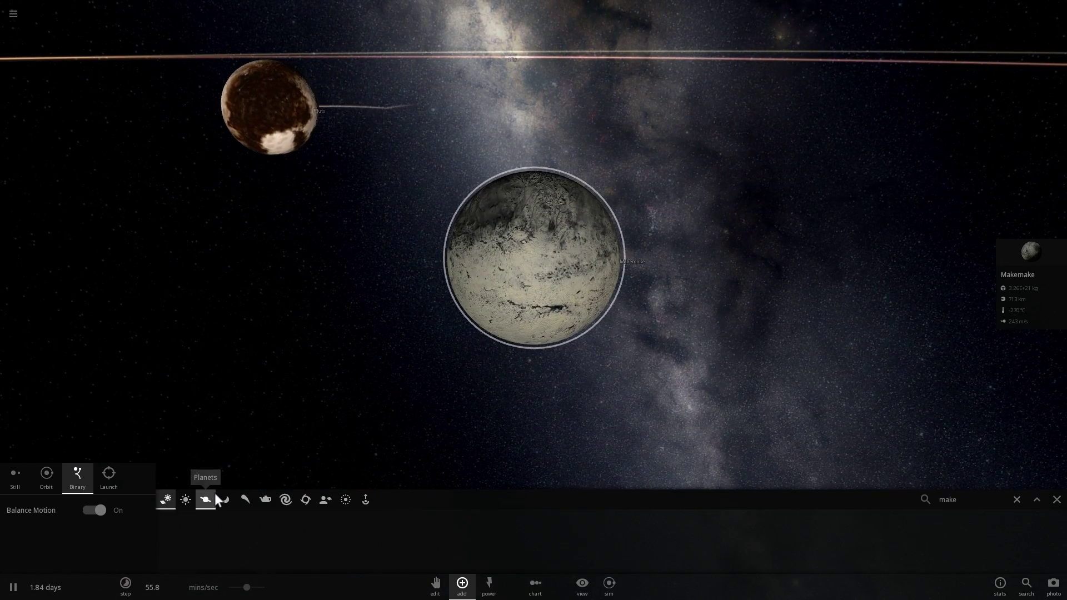
click(185, 499)
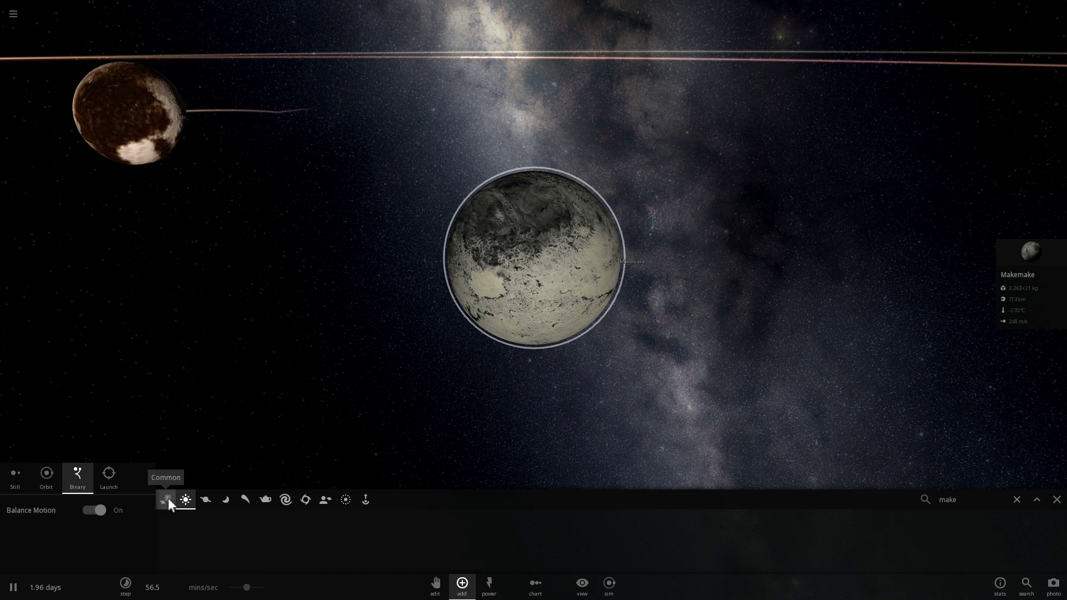
click(168, 497)
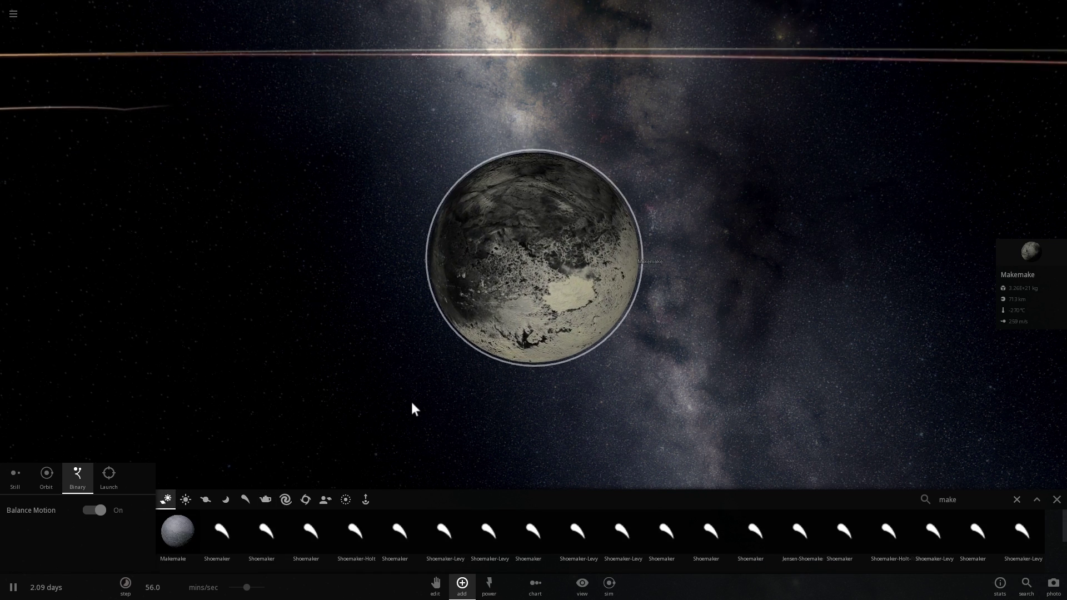
scroll(412, 402, up, 2)
scroll(412, 402, down, 5)
drag(528, 395, 132, 55)
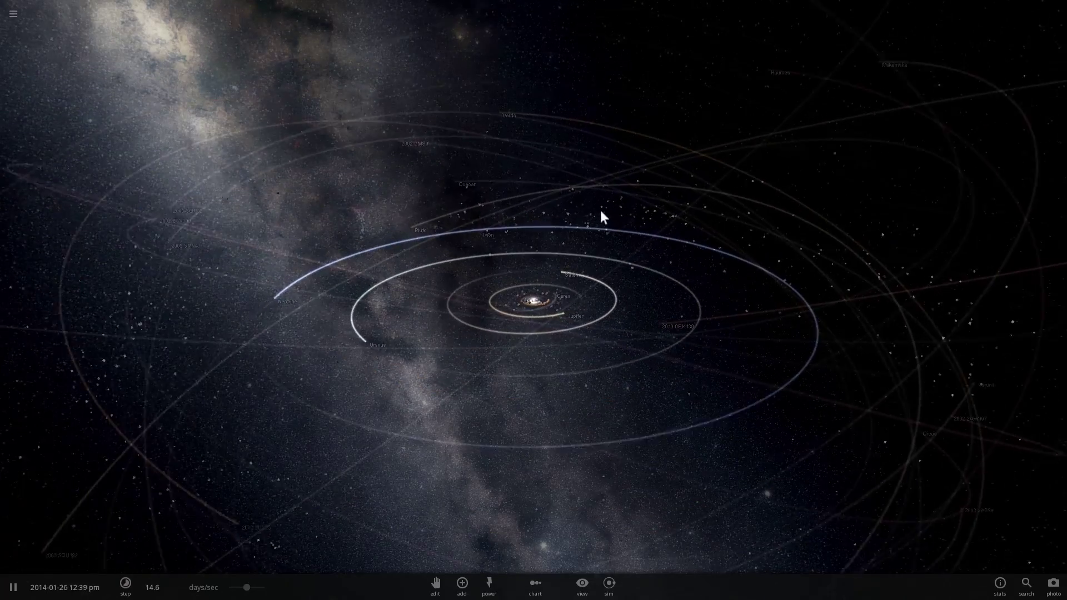
Focus on Makemake in the solar system simulation and place Pallas near it as a binary companion with Balance Motion on.
double_click(867, 71)
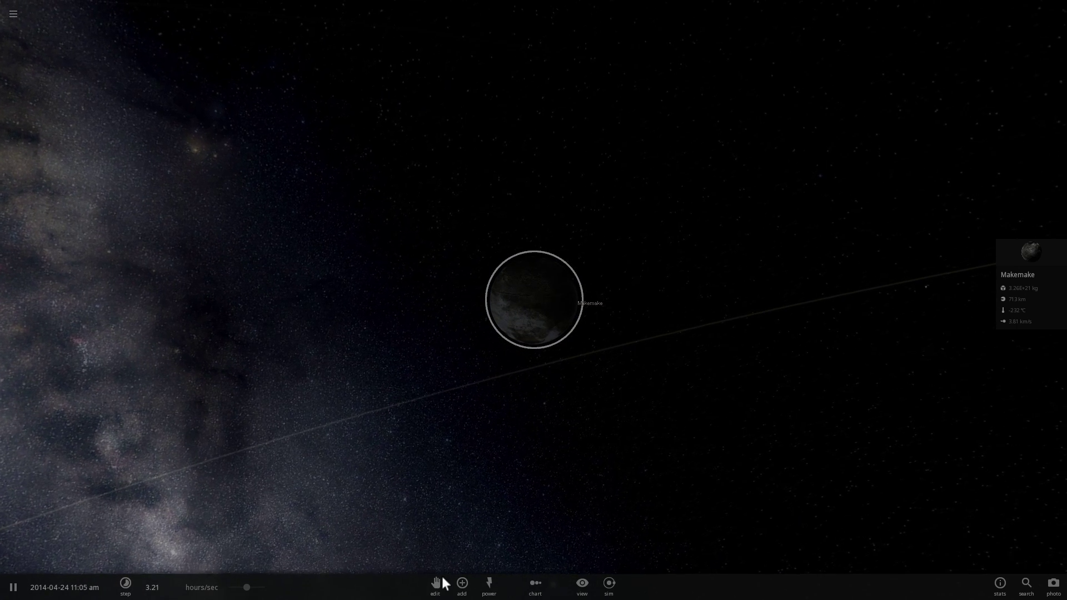
click(461, 582)
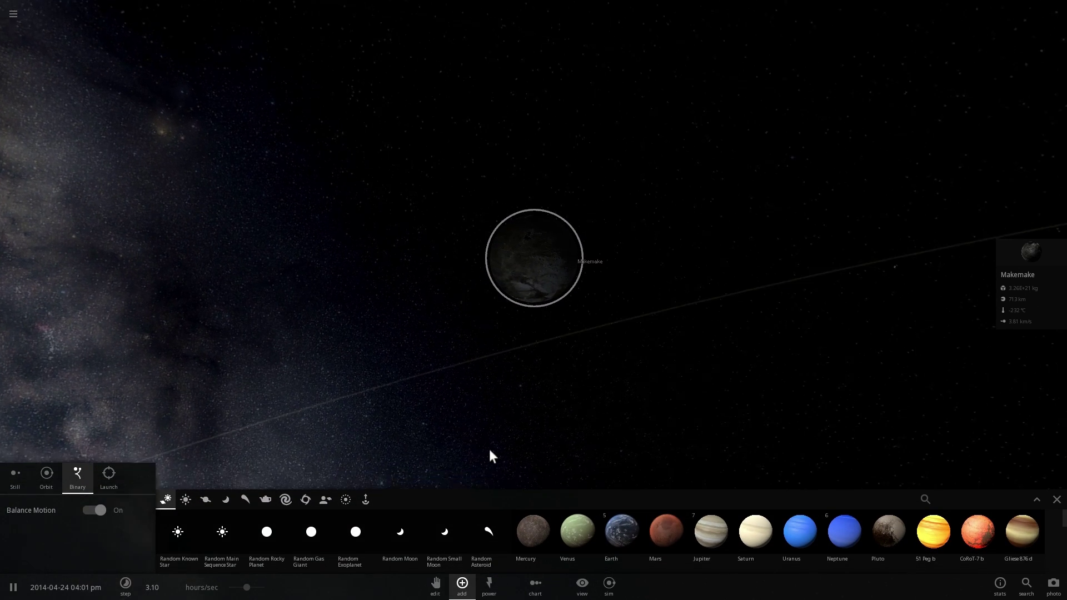
click(213, 496)
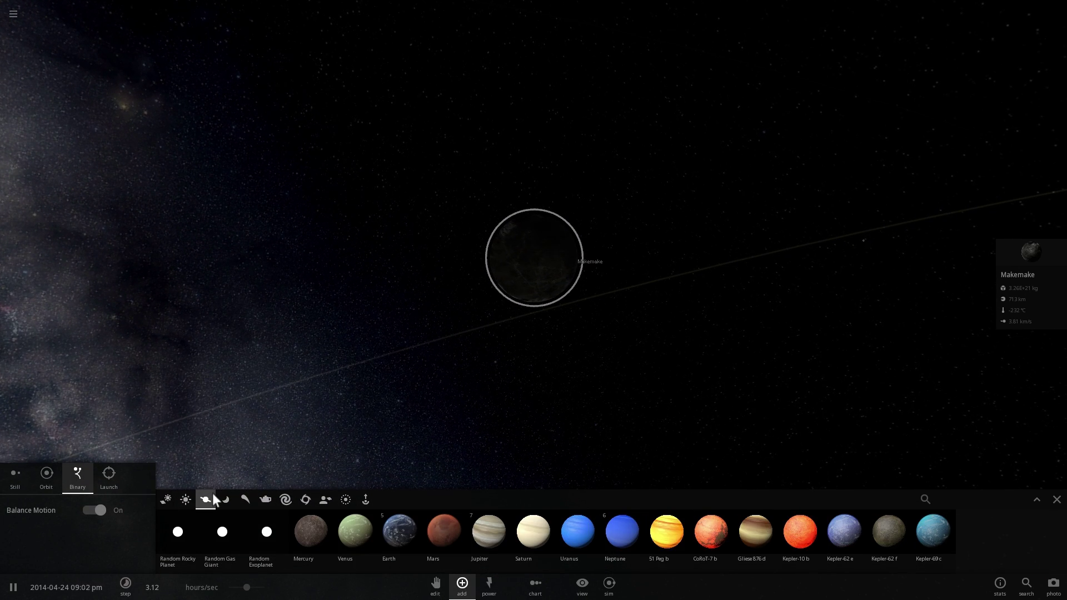
click(242, 496)
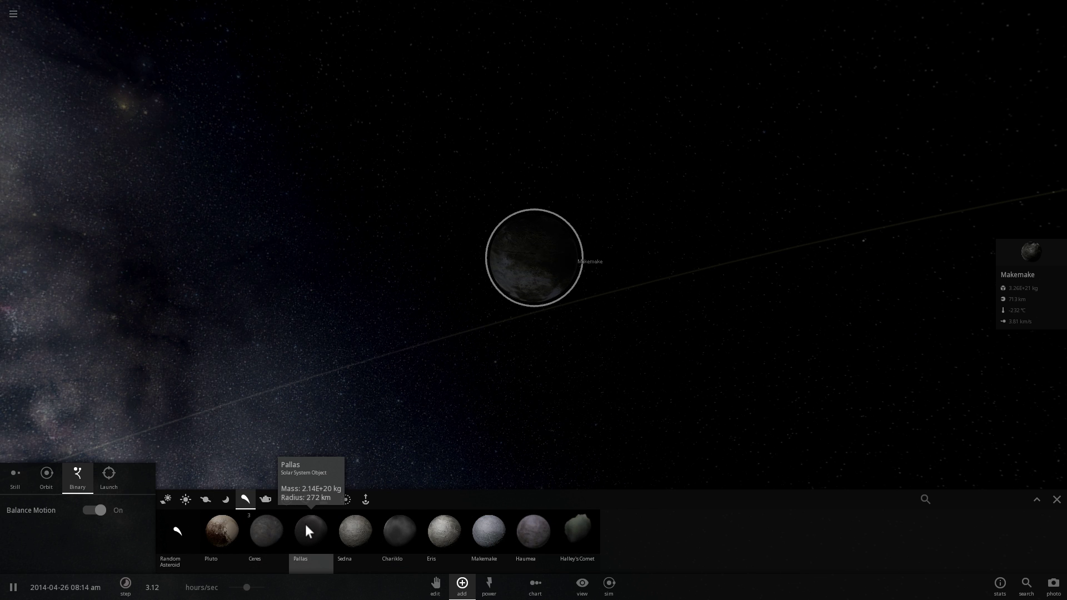
drag(304, 525, 392, 339)
scroll(327, 388, down, 3)
Set the radius of Pallas to 80.9 km and bring it into close view with Makemake behind it.
click(973, 243)
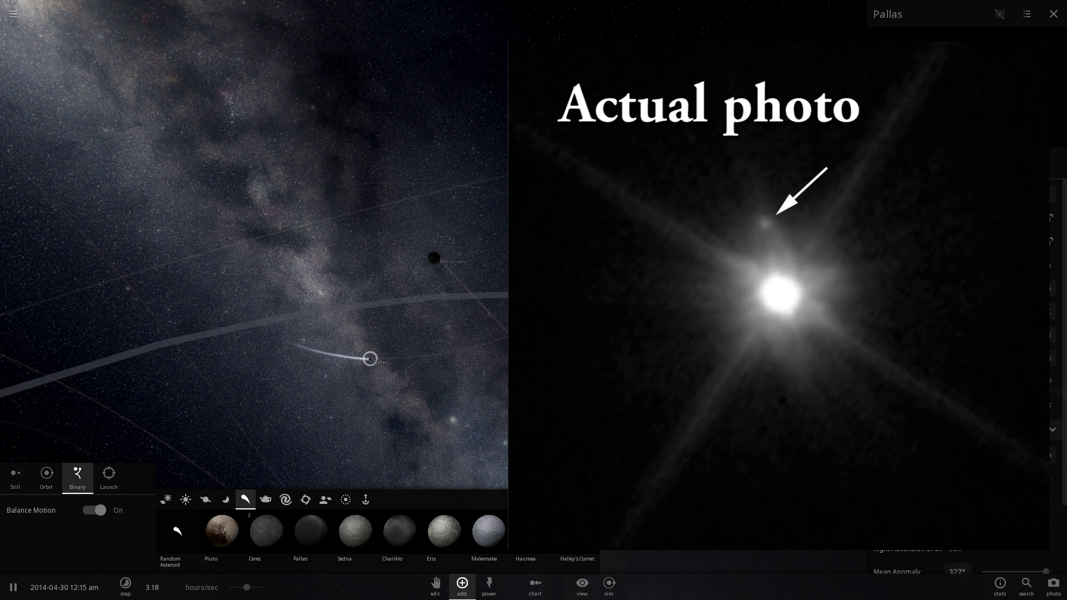
right_drag(430, 408, 448, 375)
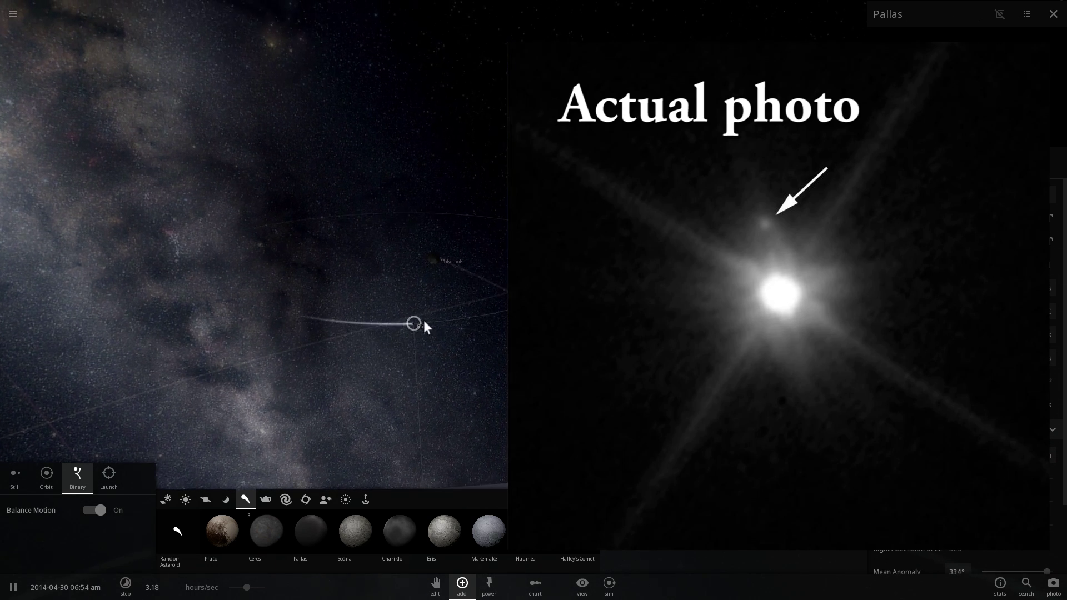
scroll(434, 275, up, 10)
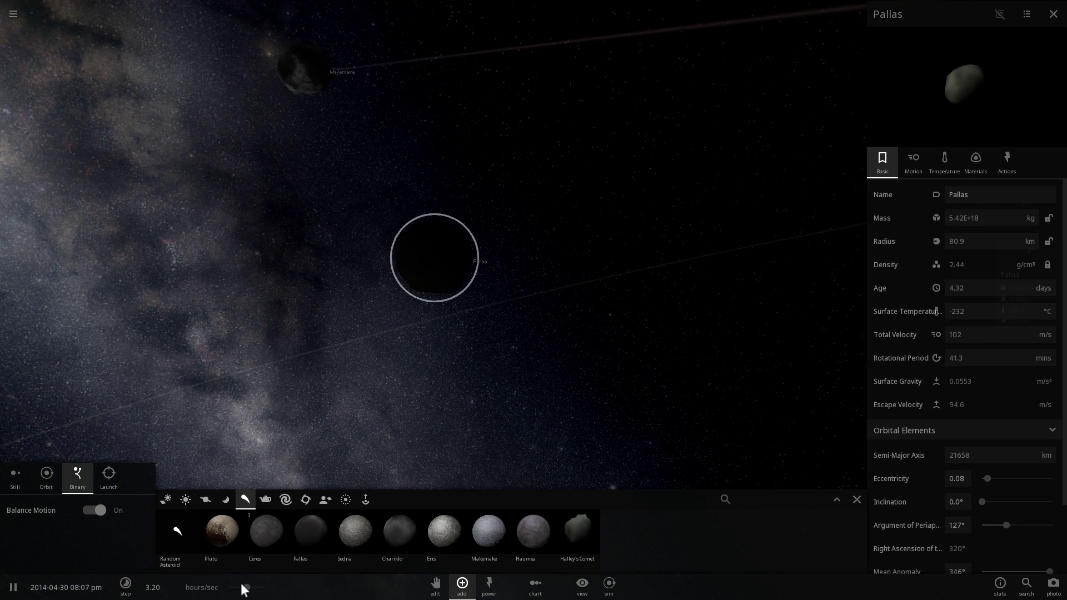
Slow the simulation to about 6 minutes per second and view Pallas from another side.
drag(242, 588, 235, 588)
scroll(432, 331, up, 4)
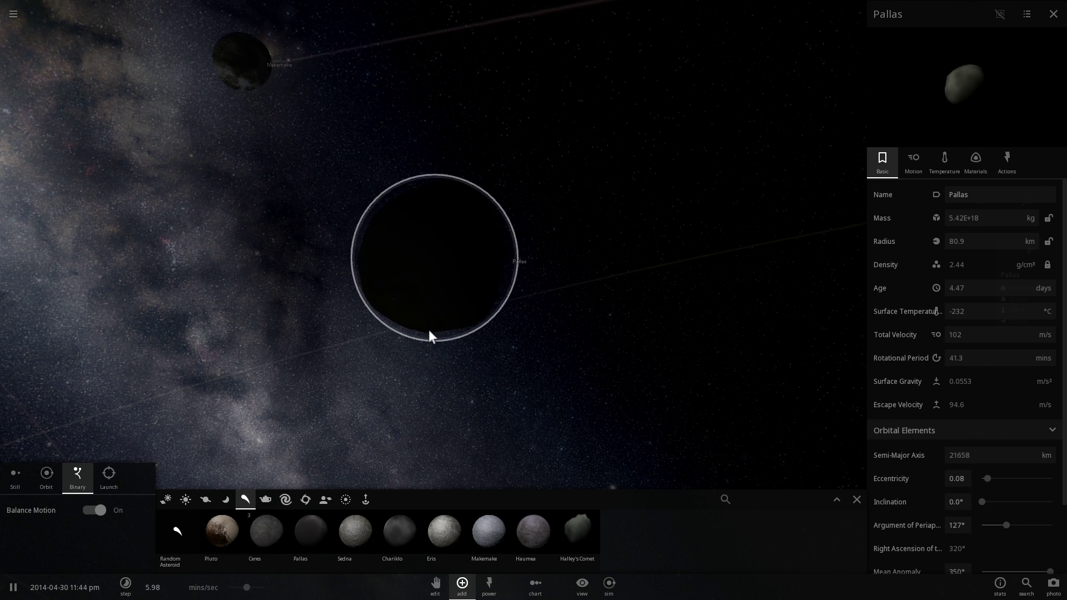
right_drag(428, 329, 680, 350)
scroll(554, 333, down, 4)
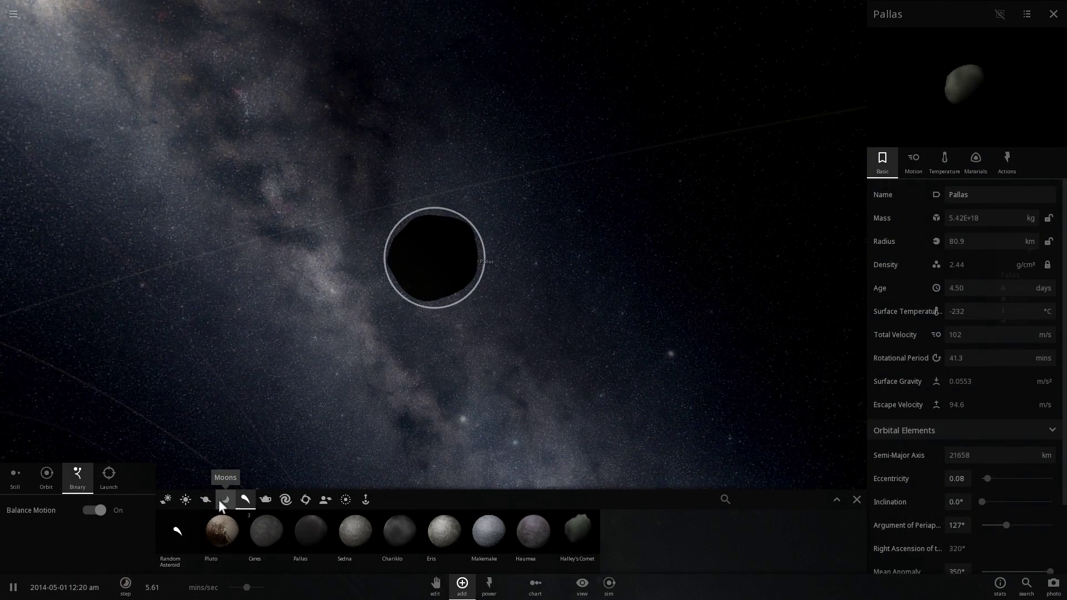
Browse the moons in the object library, close it and rename Pallas as MK2.
click(224, 499)
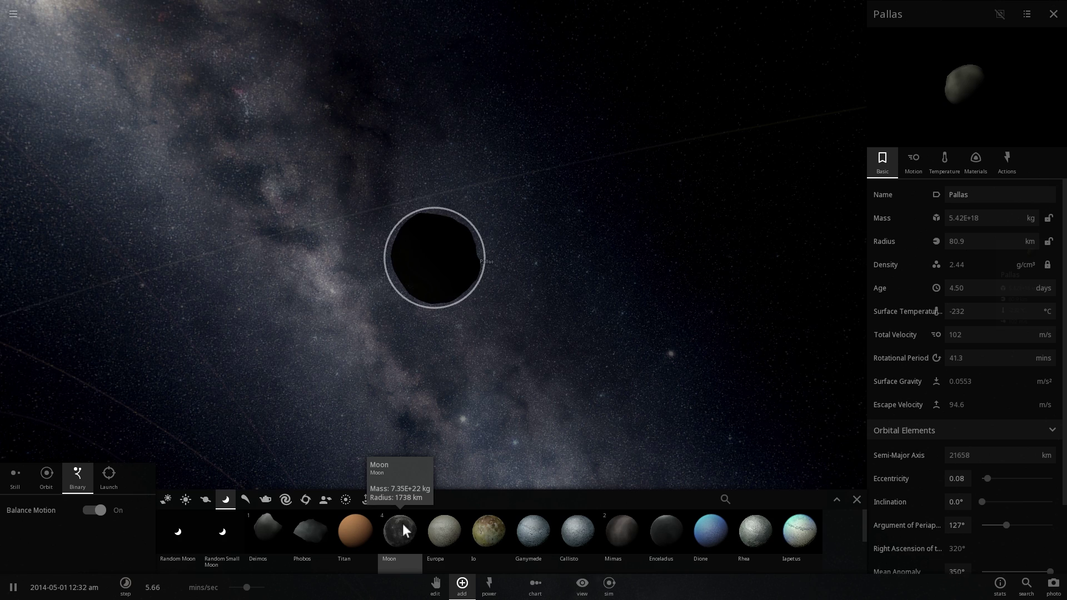
click(402, 525)
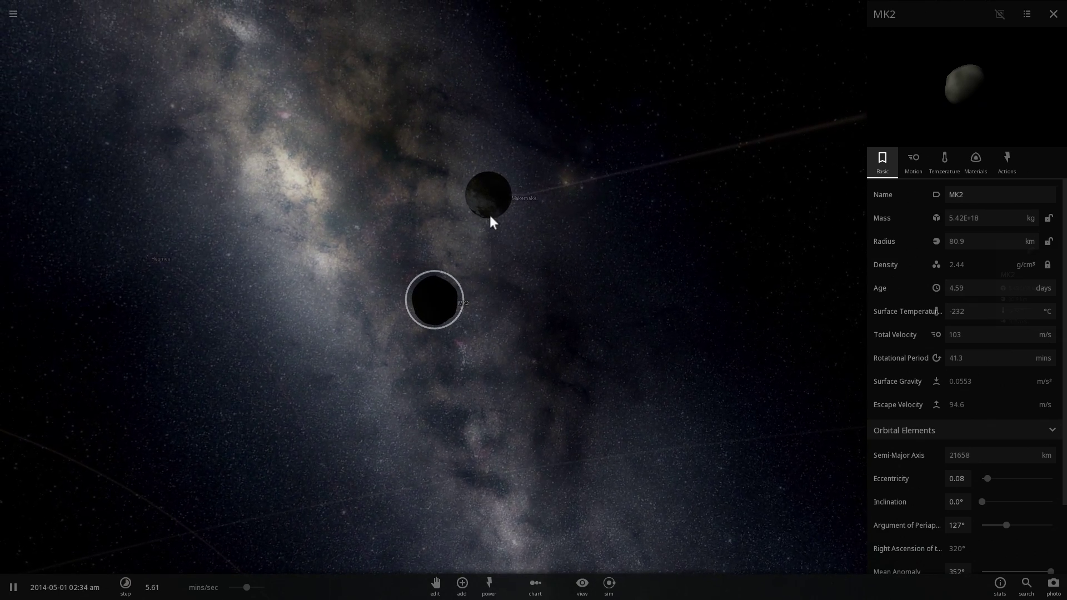
drag(532, 305, 510, 316)
scroll(499, 318, up, 4)
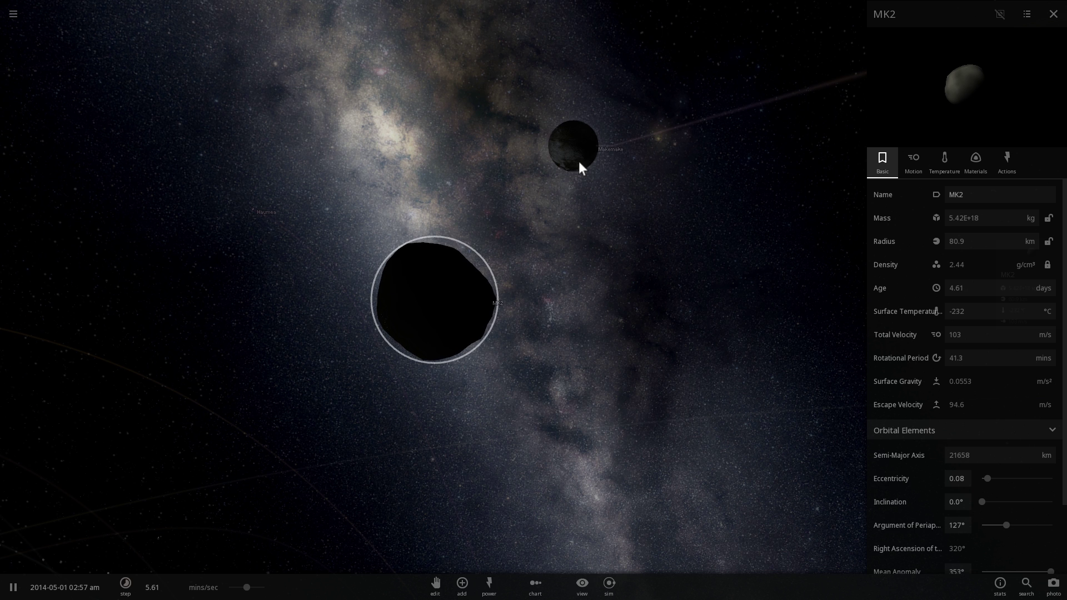
Select Makemake and compare it with MK2 in the foreground from slightly different angles.
click(575, 140)
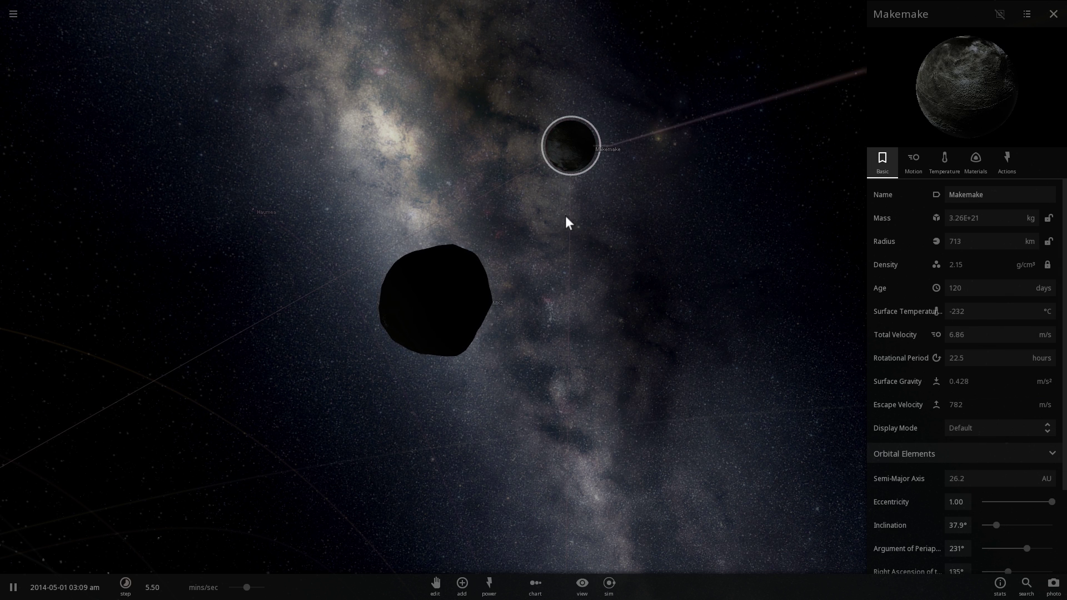
drag(567, 222, 594, 222)
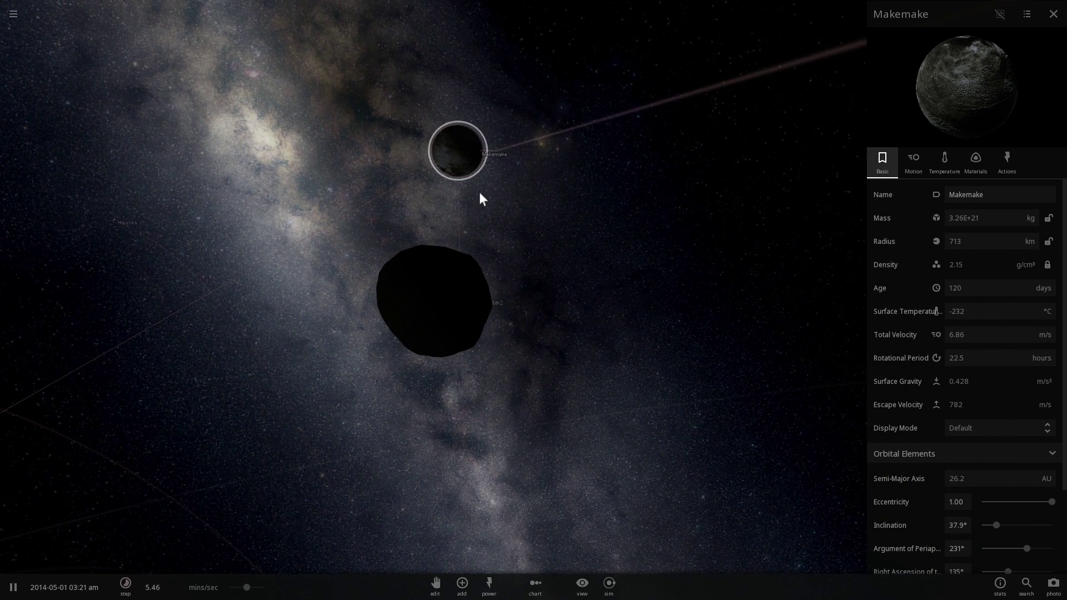
click(246, 588)
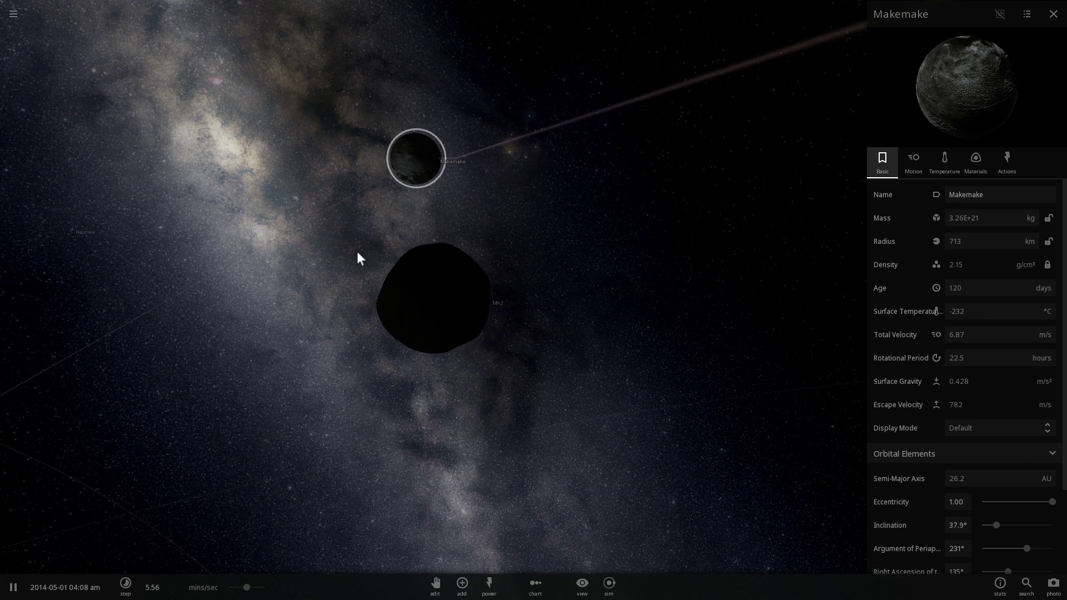
drag(357, 251, 381, 222)
Focus on Makemake, examine its surface up close and view it together with its moon's orbit path.
double_click(303, 174)
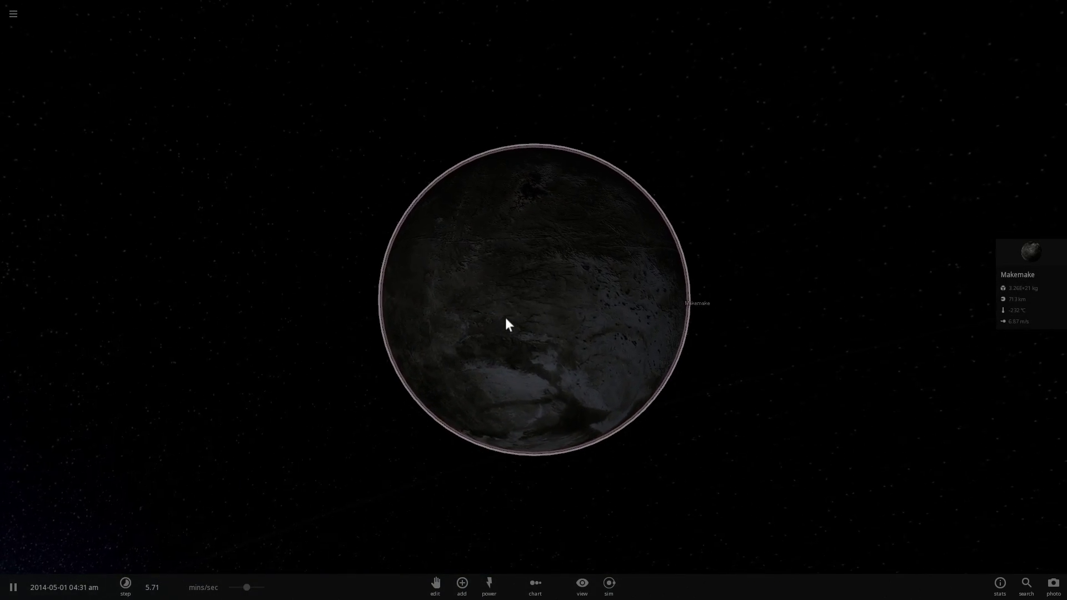
scroll(505, 318, up, 3)
scroll(505, 319, down, 3)
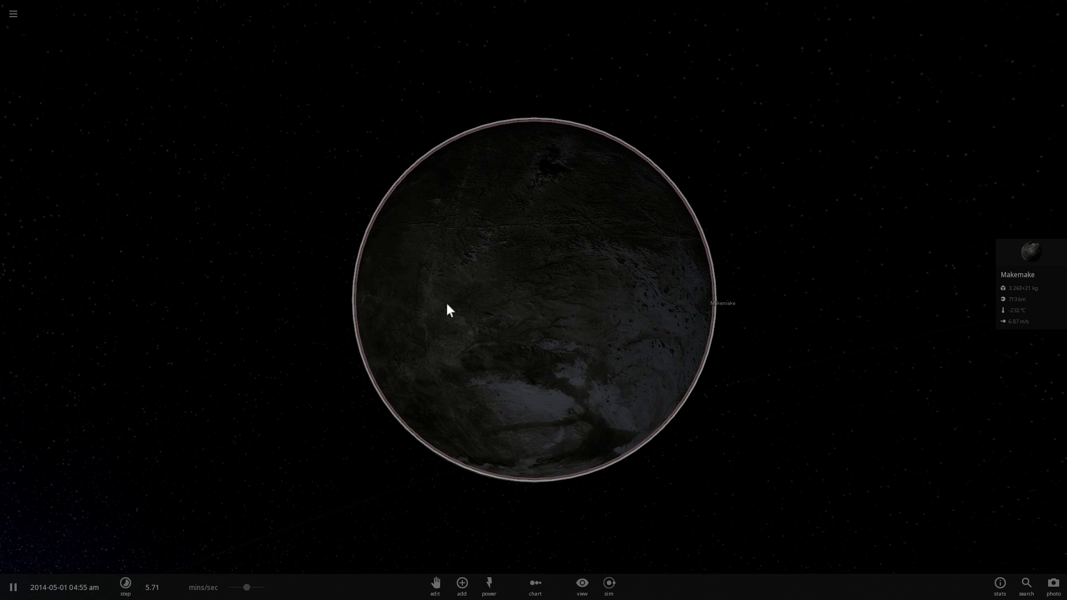
drag(448, 309, 683, 347)
scroll(680, 340, down, 5)
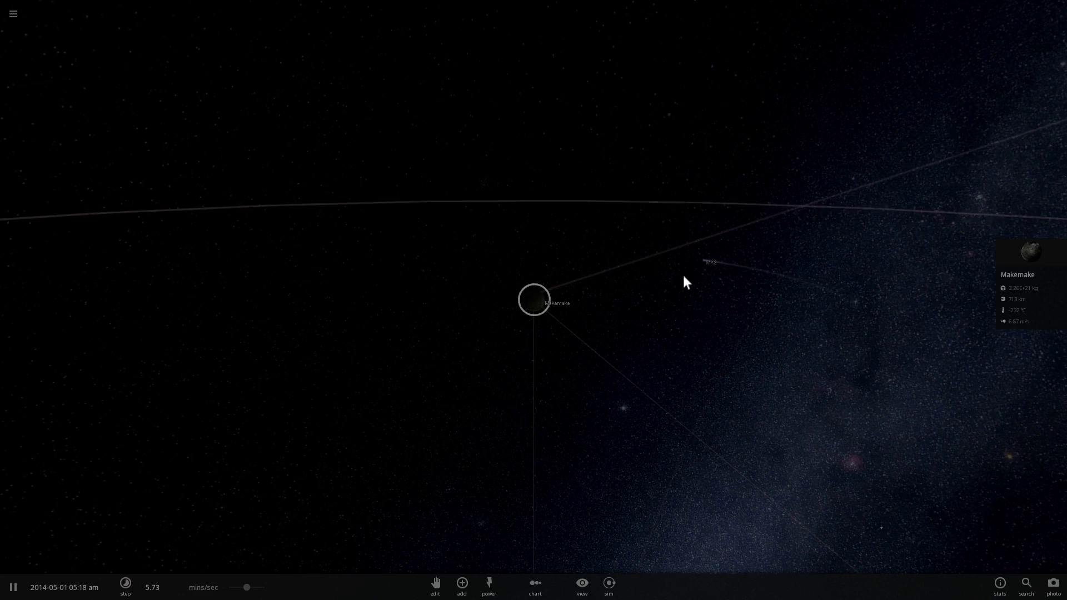
Focus on MK2 and examine it from several angles with Makemake in the background.
double_click(700, 261)
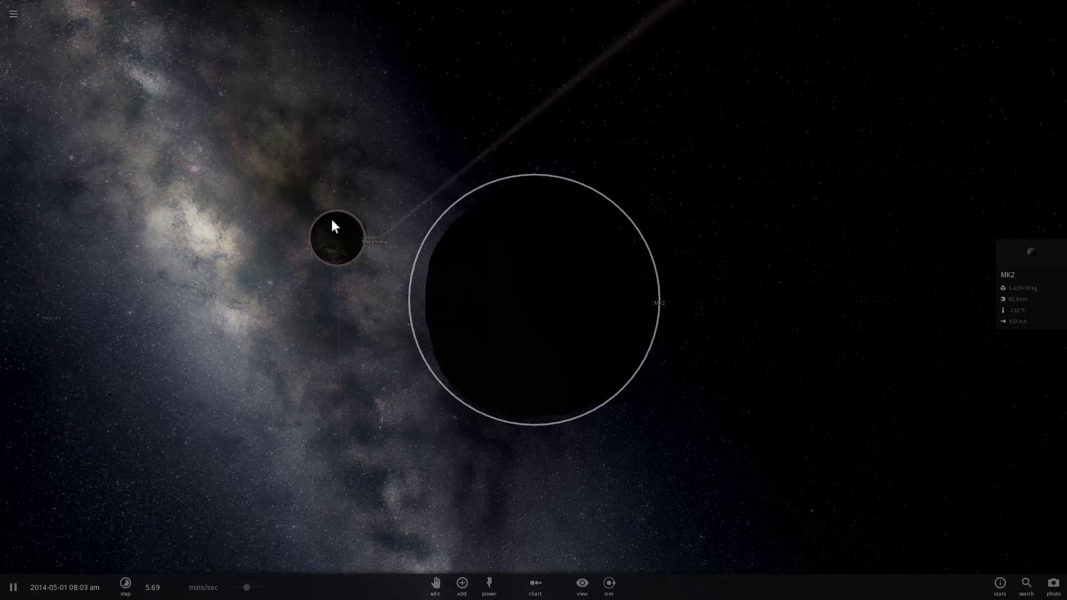
drag(515, 314, 549, 303)
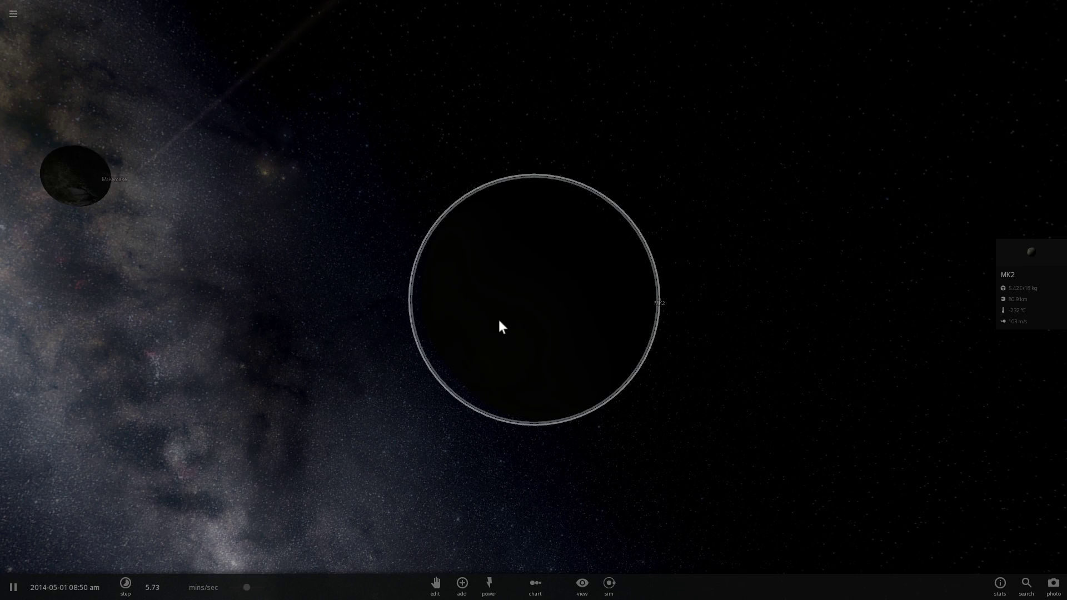
drag(498, 319, 388, 316)
scroll(394, 317, down, 3)
drag(470, 307, 512, 302)
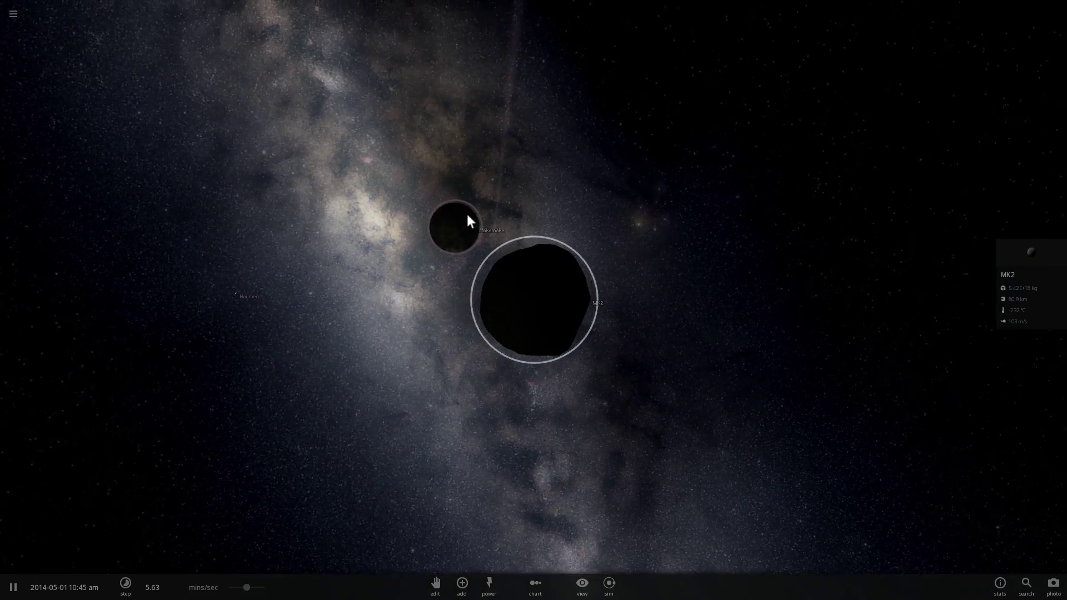
Focus on Makemake and search the object library for Haumea.
double_click(469, 222)
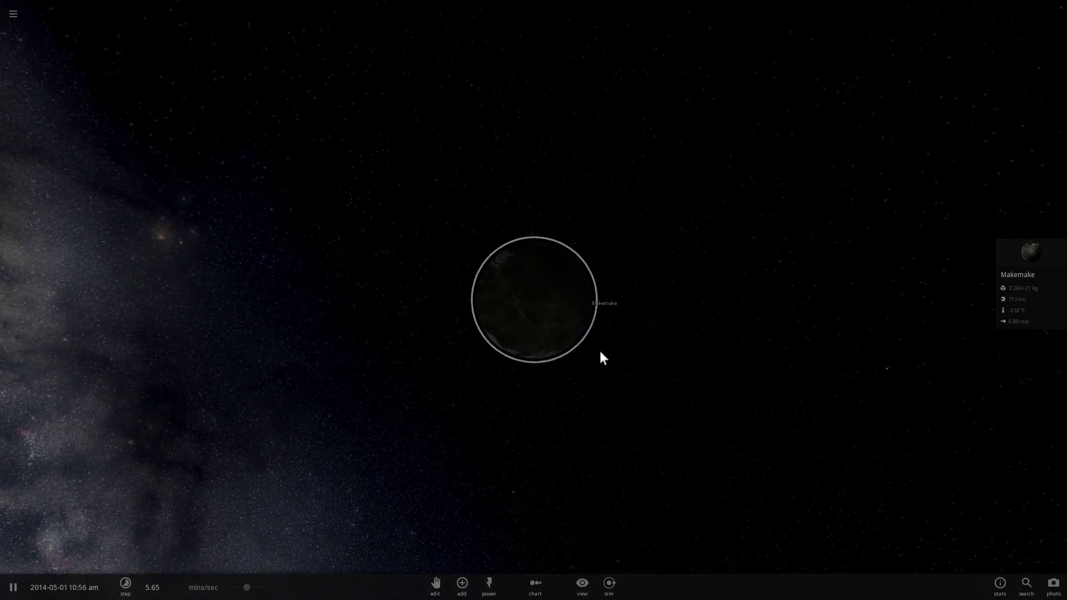
drag(593, 374, 621, 411)
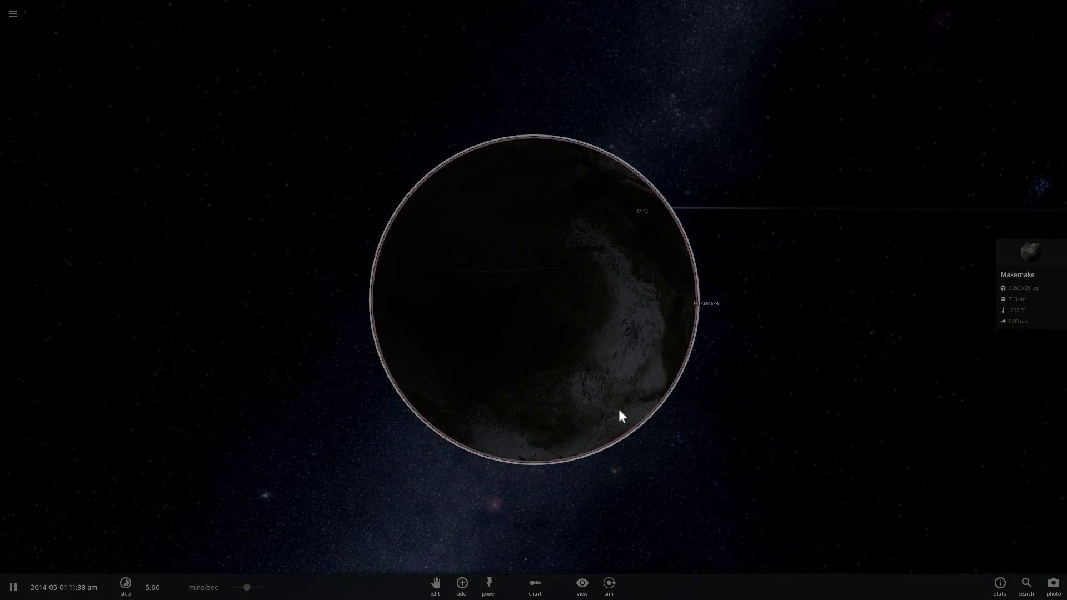
click(462, 584)
click(925, 499)
text(eris)
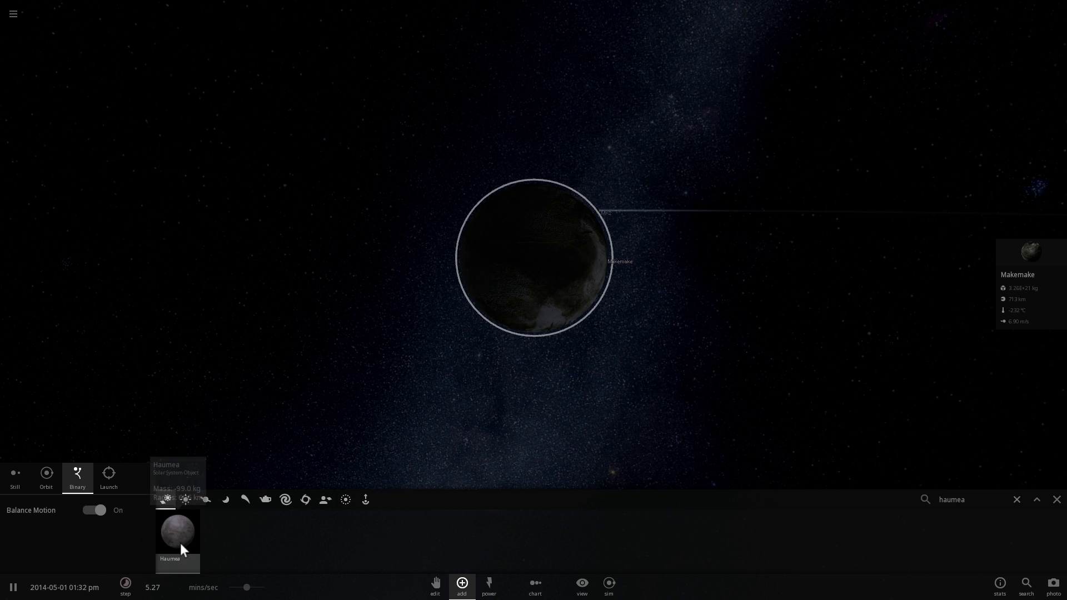
Preview Haumea as a binary companion beside Makemake to compare their sizes, leave it unplaced and view Makemake up close.
click(180, 542)
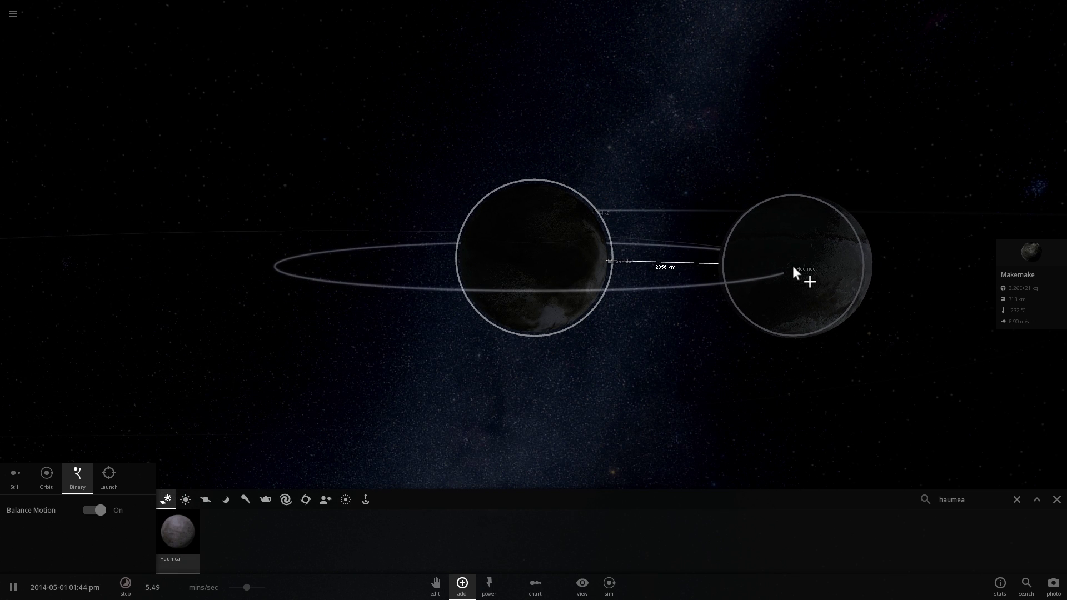
key(Escape)
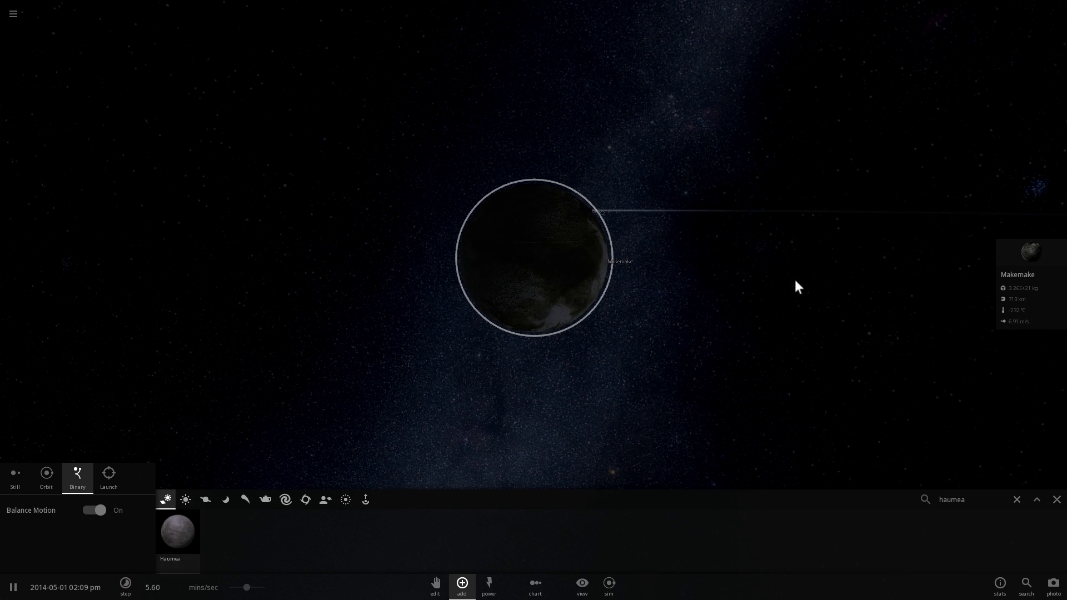
drag(792, 282, 552, 294)
scroll(592, 302, up, 3)
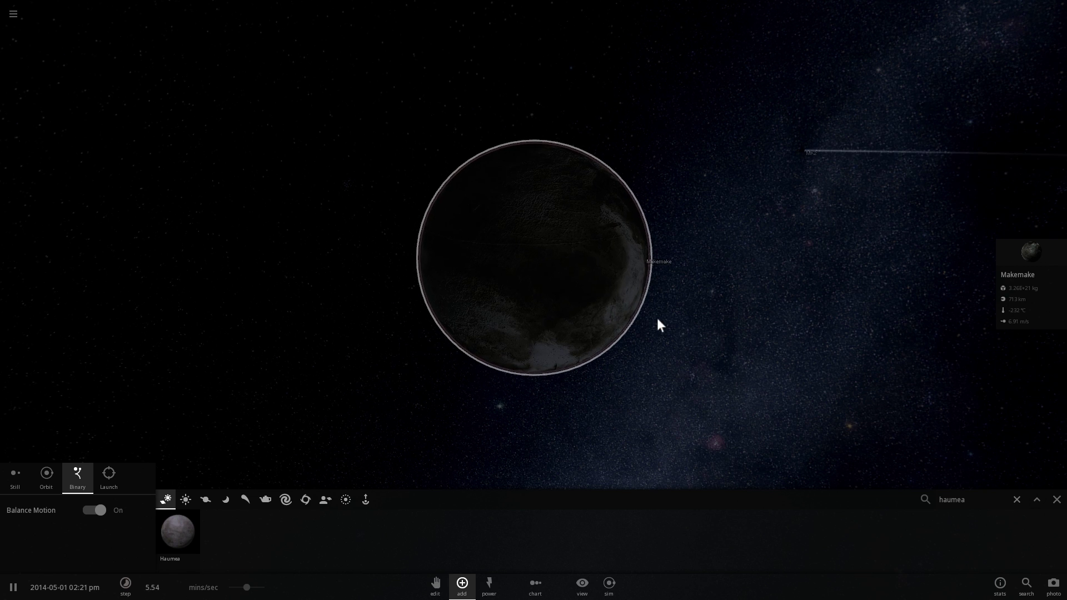
scroll(678, 341, up, 3)
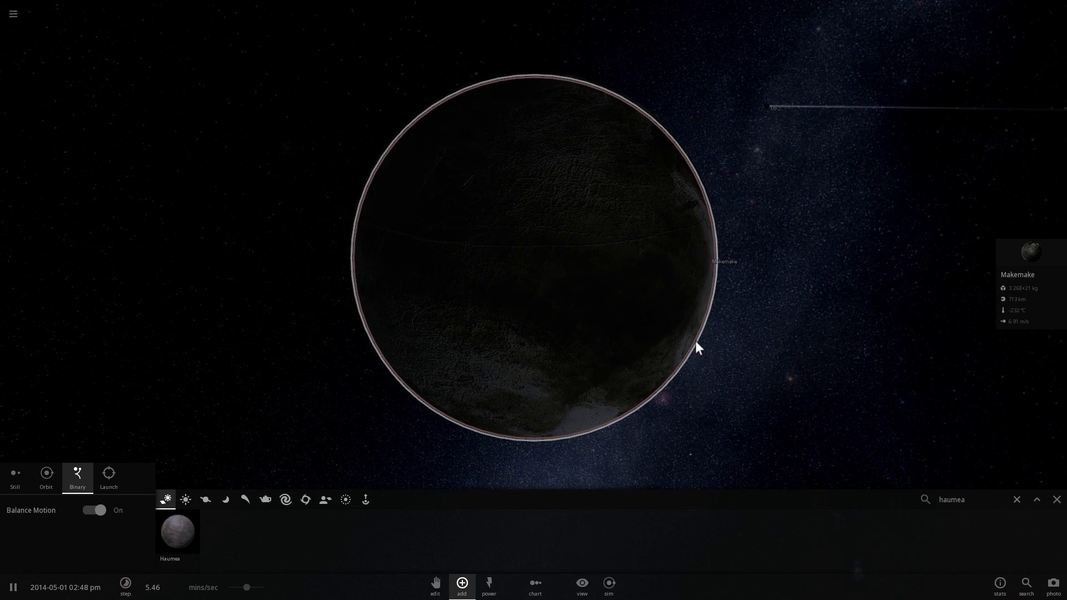
Examine Makemake's dim surface from several angles and distances.
scroll(702, 350, down, 2)
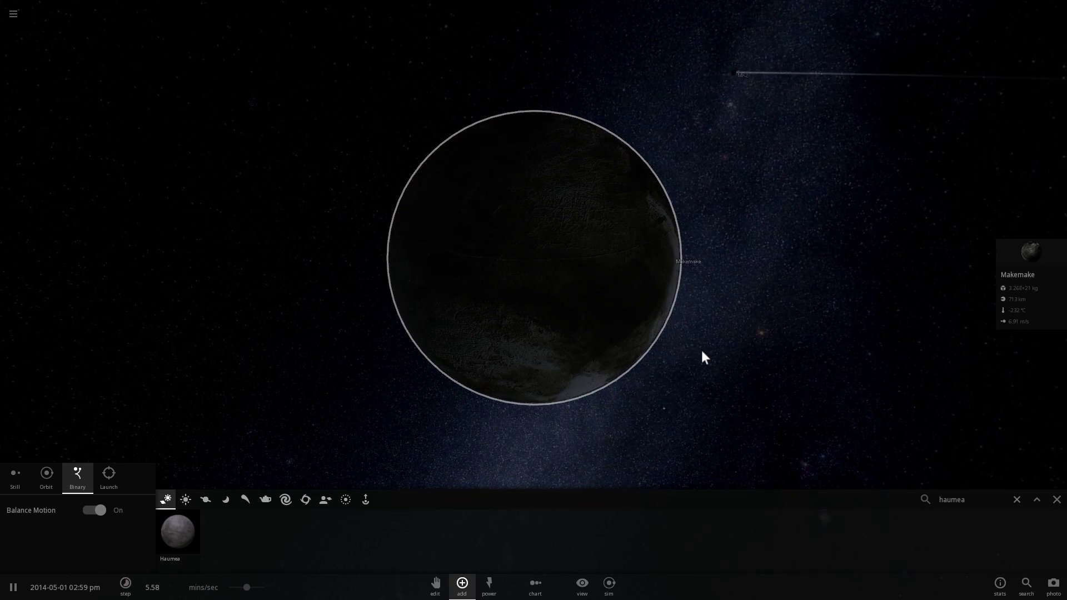
scroll(701, 351, down, 2)
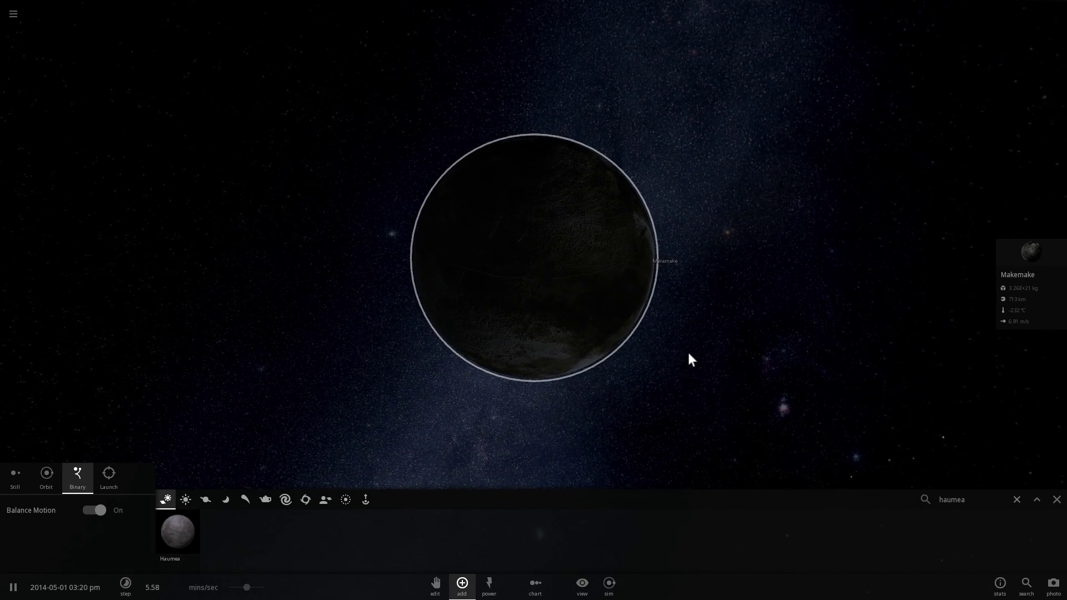
right_drag(689, 354, 688, 309)
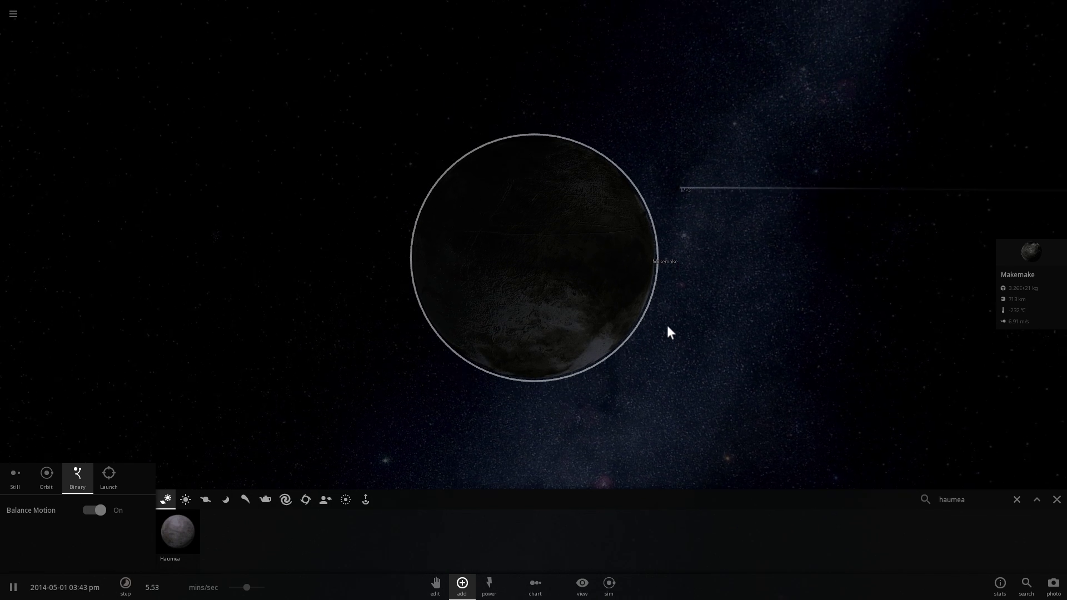
scroll(664, 339, up, 3)
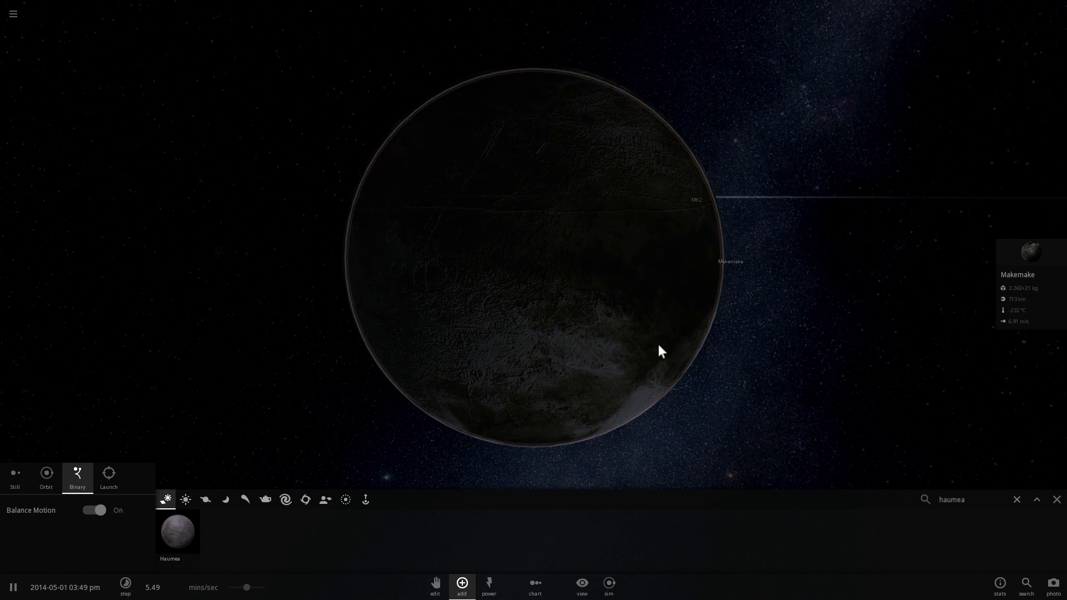
scroll(659, 346, down, 5)
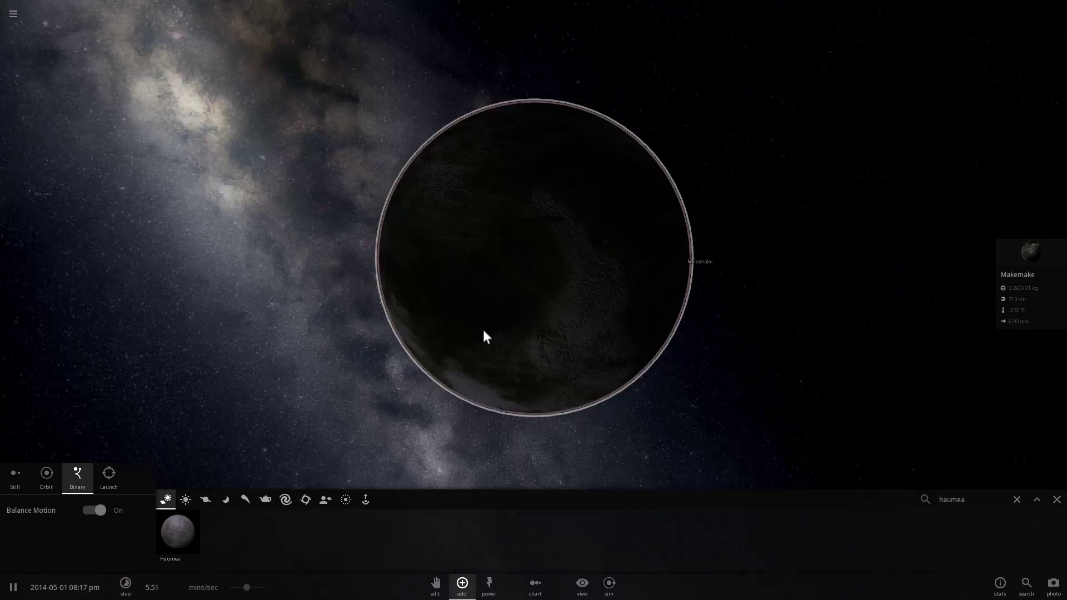
right_drag(486, 331, 743, 340)
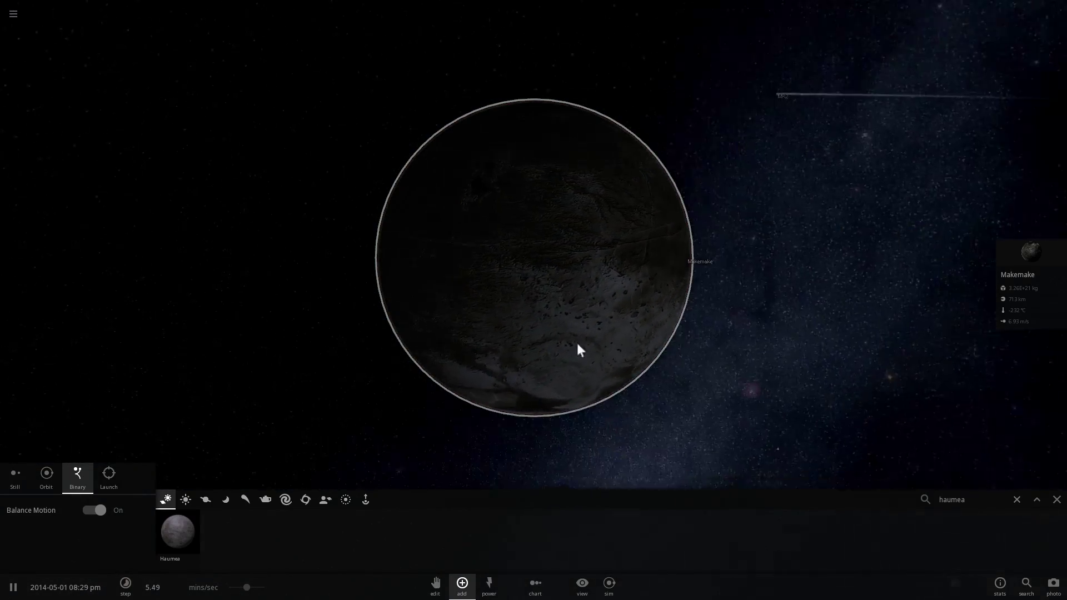
right_drag(572, 348, 736, 412)
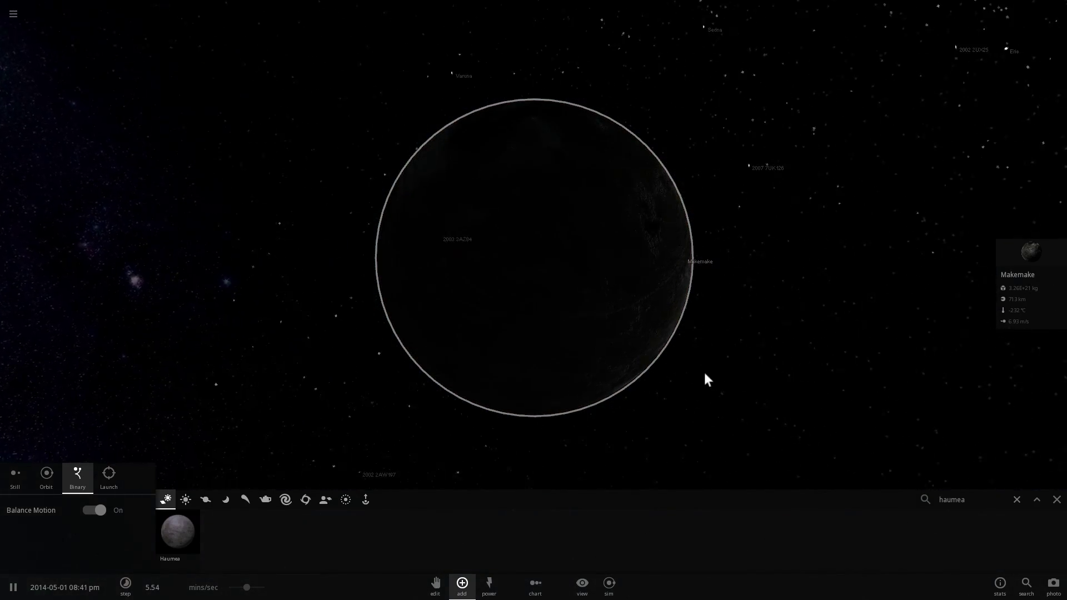
Select the distant Sun and inspect how its light falls on Makemake's surface.
right_drag(705, 375, 854, 135)
click(851, 137)
right_drag(777, 237, 606, 238)
scroll(633, 295, up, 4)
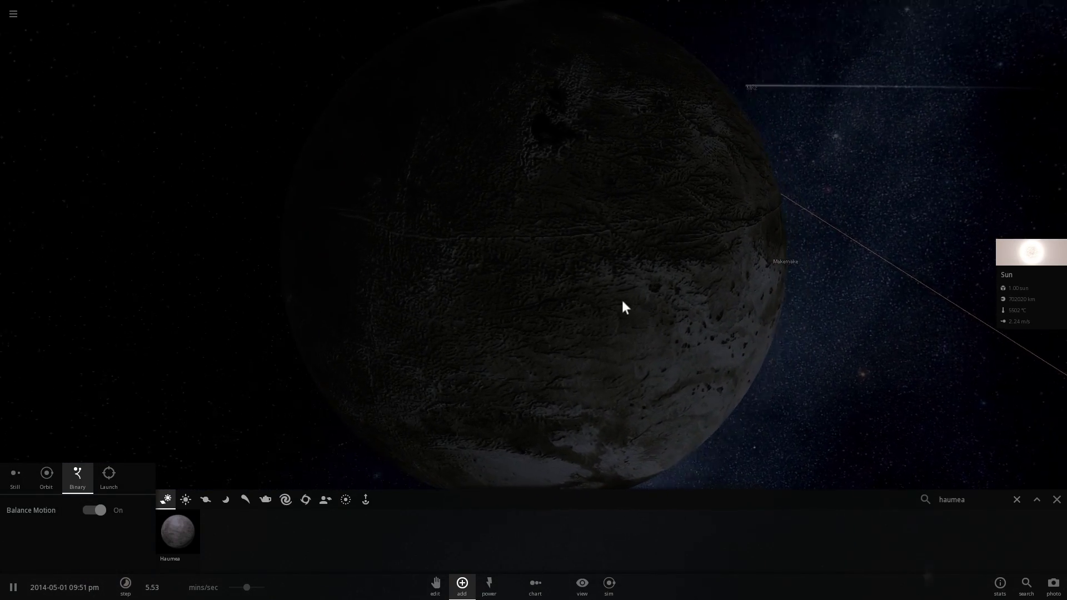
right_drag(622, 301, 613, 341)
scroll(615, 341, down, 5)
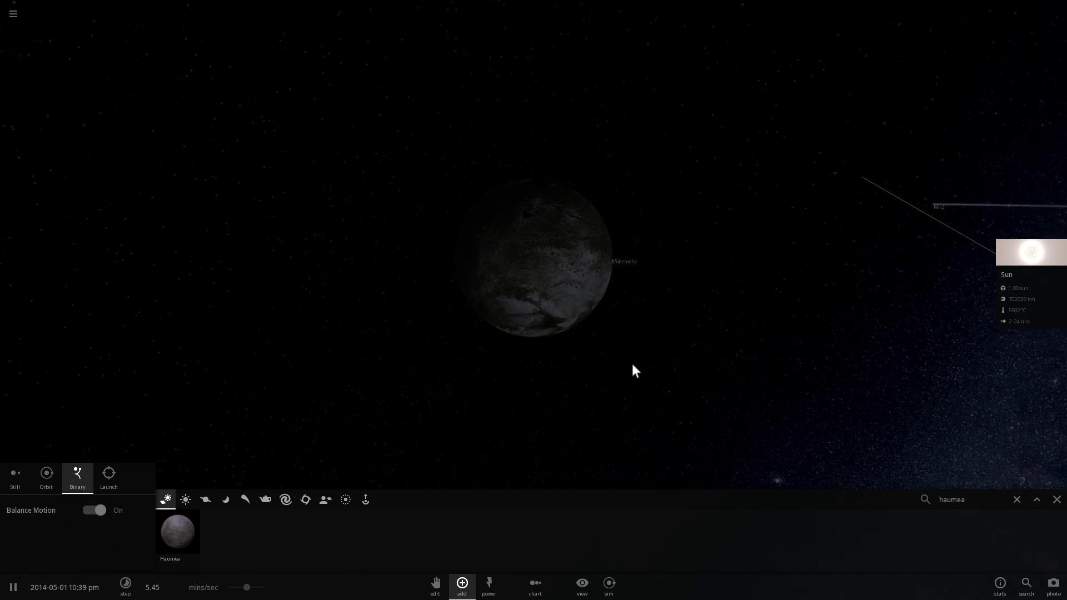
View Makemake from far away together with the Sun and the belt of outer solar system objects.
right_drag(634, 351, 885, 384)
scroll(885, 383, down, 6)
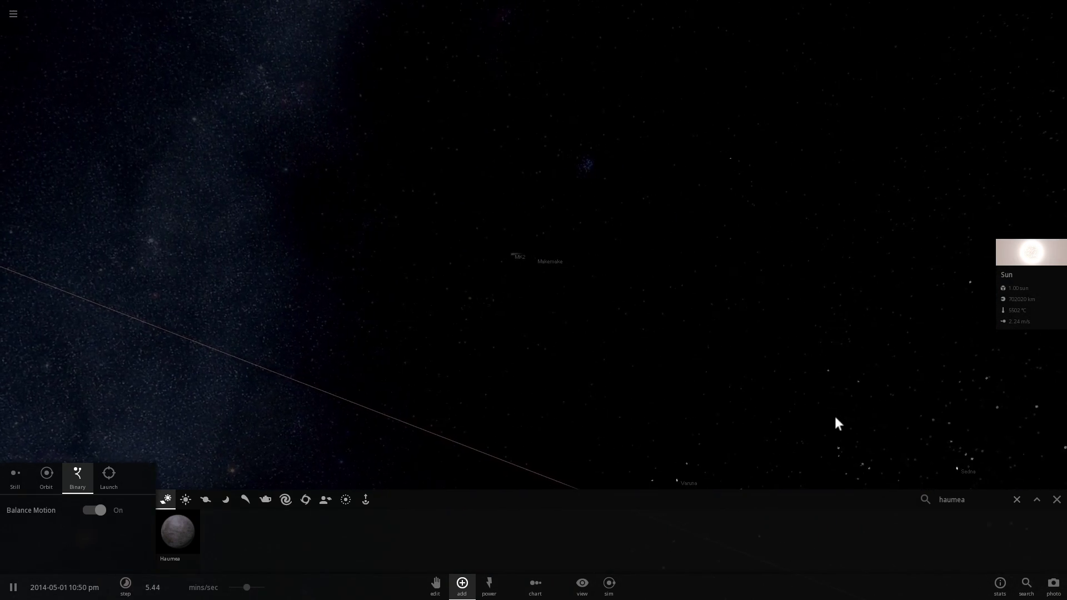
scroll(810, 429, down, 4)
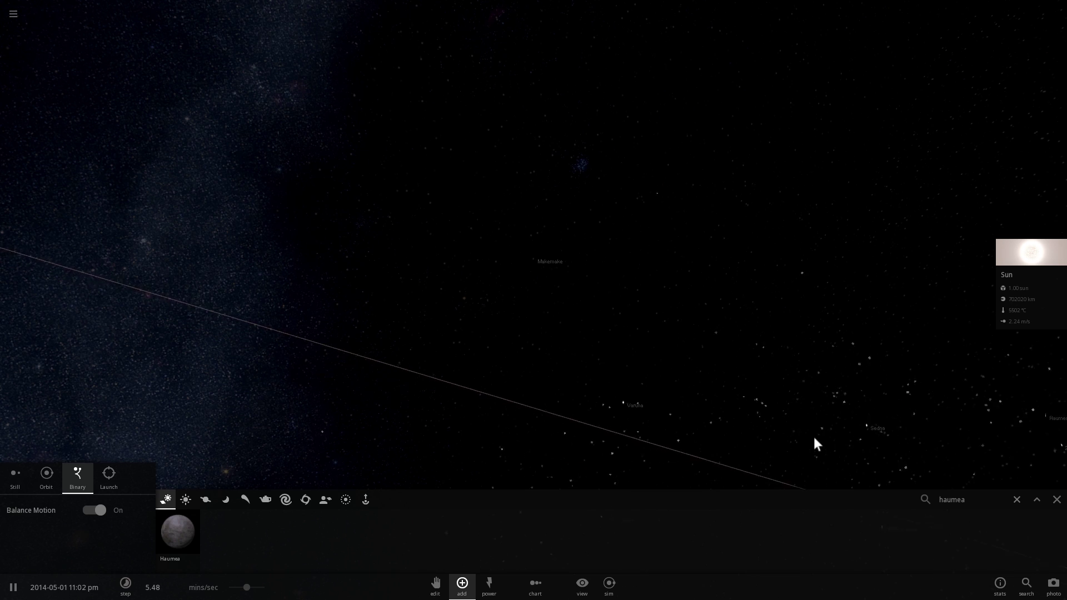
scroll(813, 438, down, 4)
right_drag(798, 419, 790, 376)
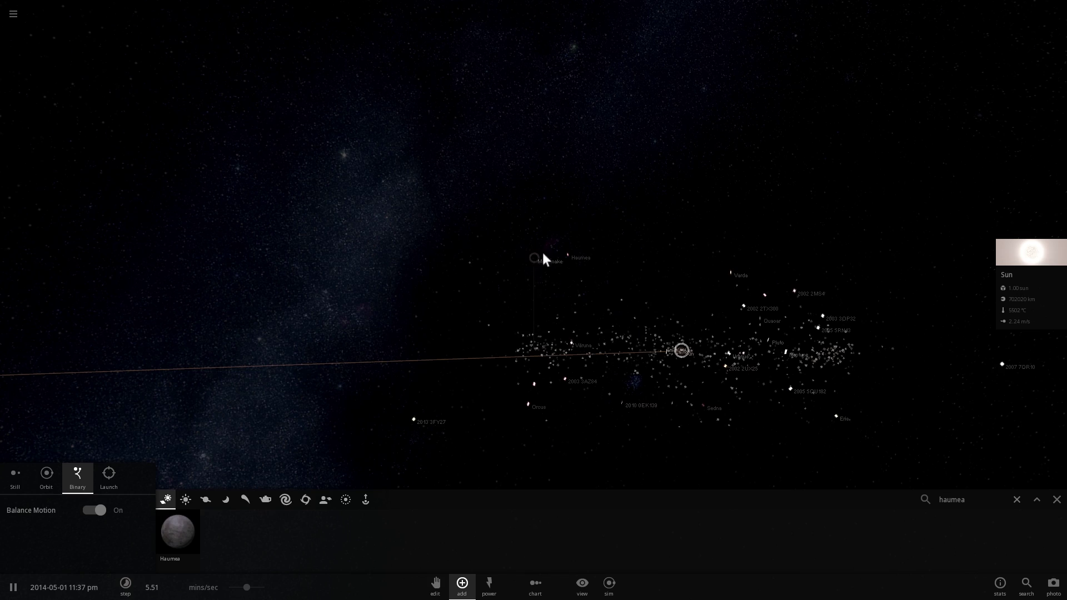
Compare Makemake's position with Haumea and the plane of the solar system from several angles, selecting Makemake.
right_drag(628, 279, 599, 290)
scroll(599, 290, up, 3)
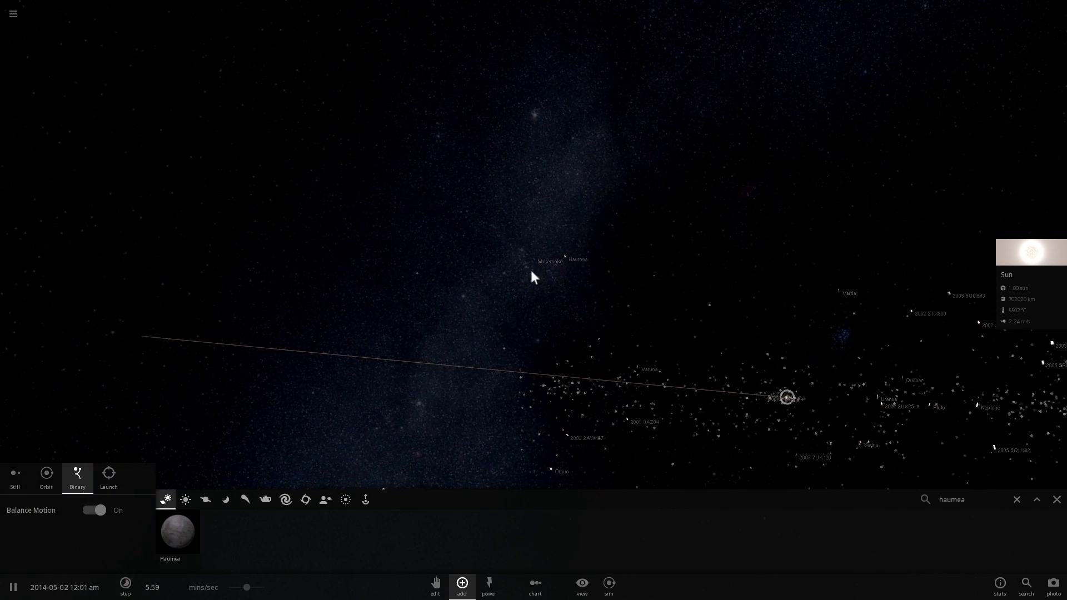
right_drag(644, 327, 569, 307)
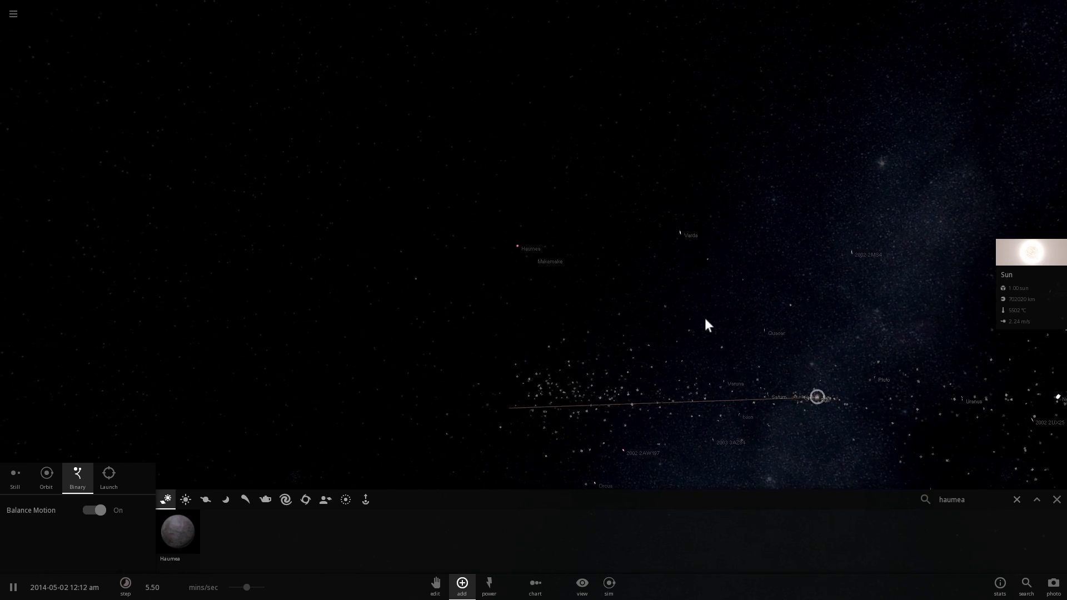
right_drag(704, 318, 688, 323)
drag(688, 322, 473, 292)
click(535, 259)
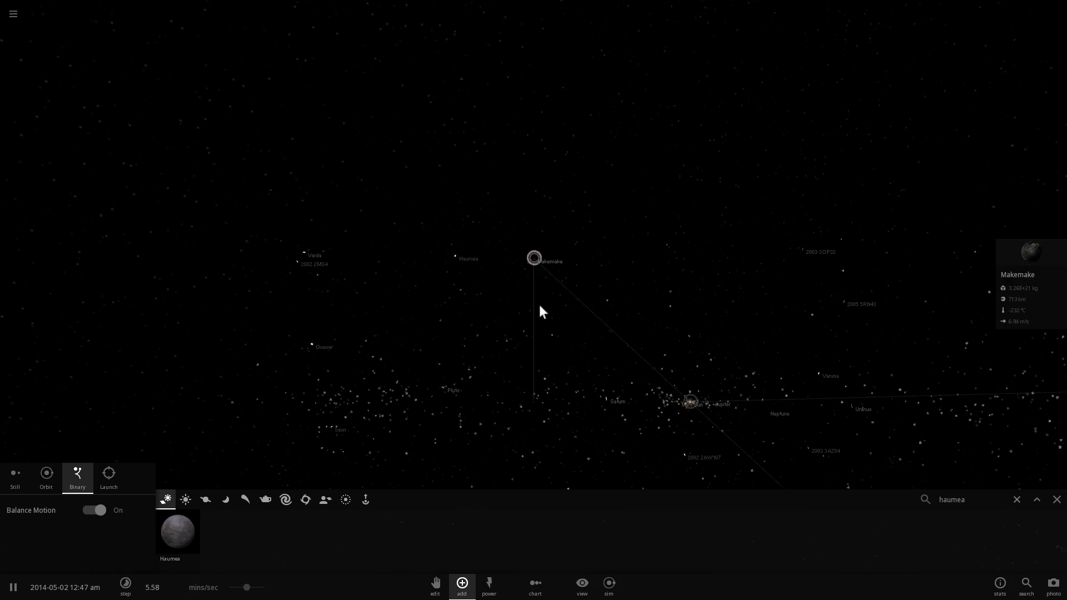
drag(534, 406, 493, 211)
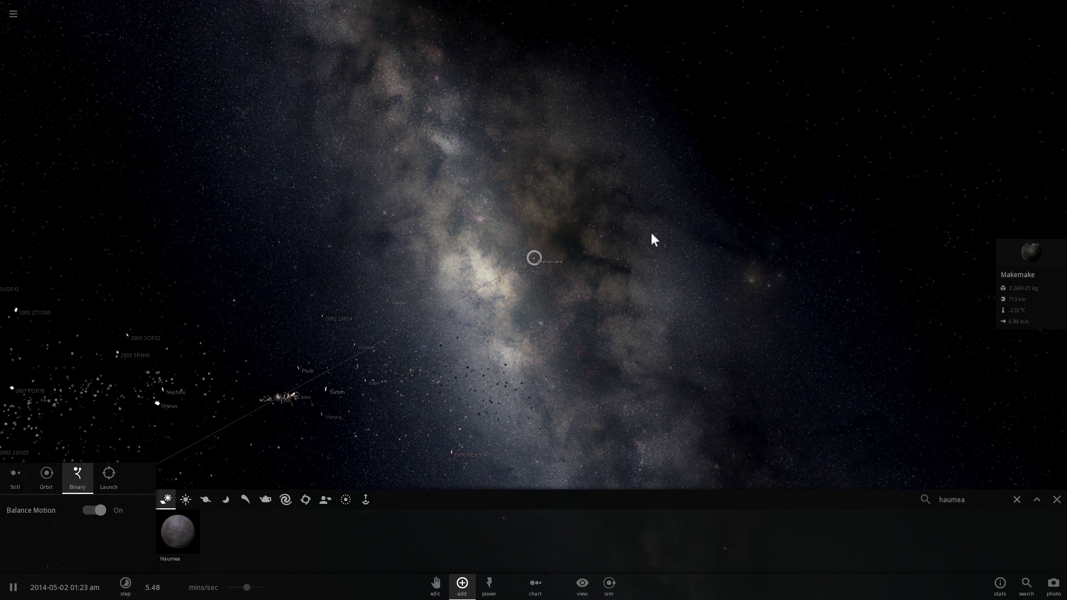
drag(486, 103, 558, 163)
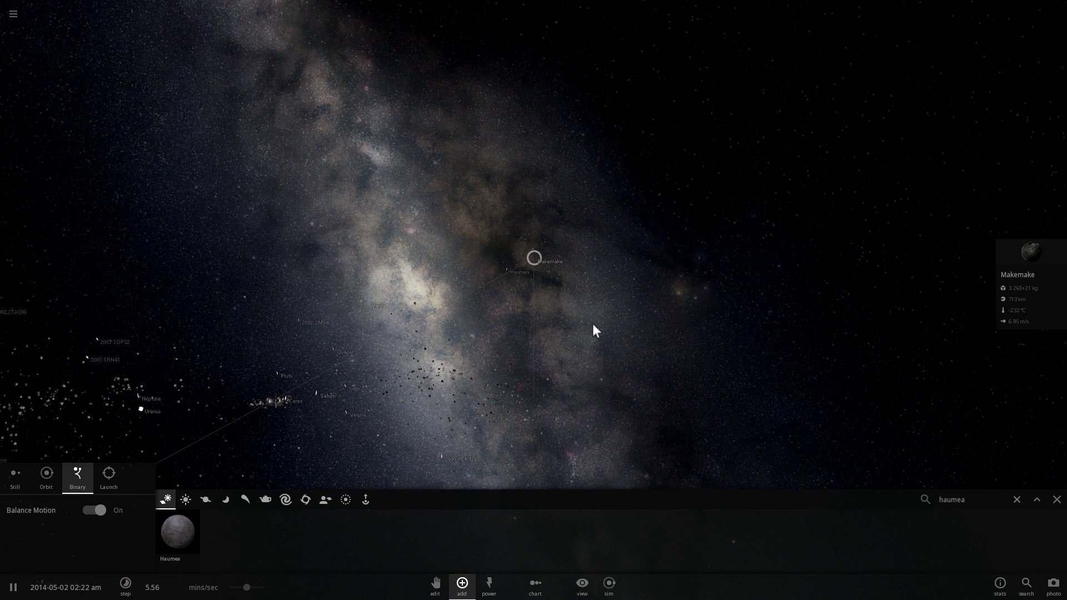
Return to Makemake and examine its surface up close against the Milky Way.
scroll(593, 324, up, 2)
scroll(592, 329, up, 3)
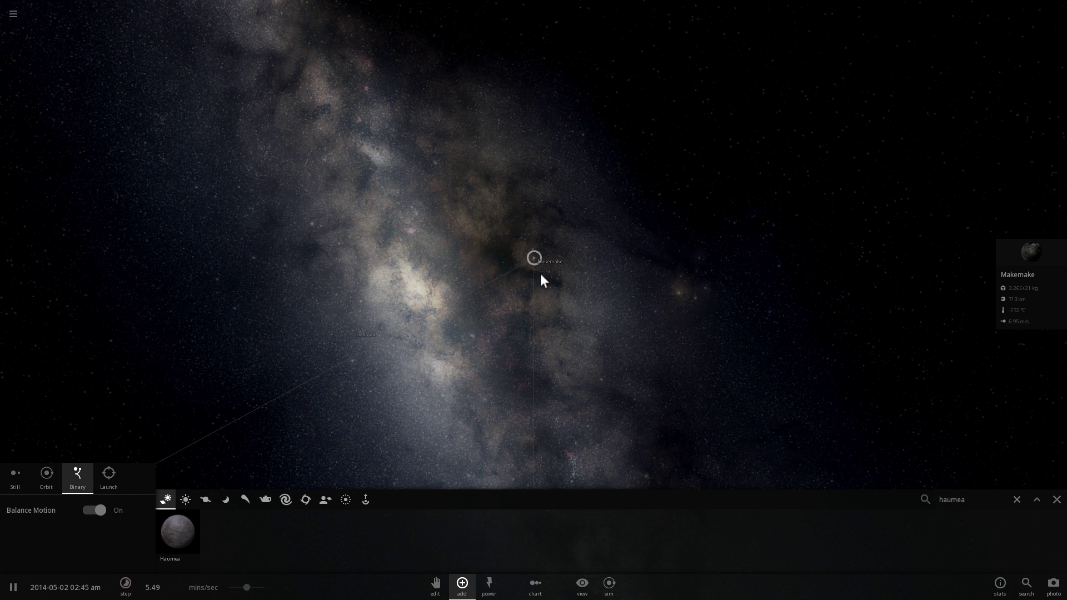
scroll(540, 275, up, 5)
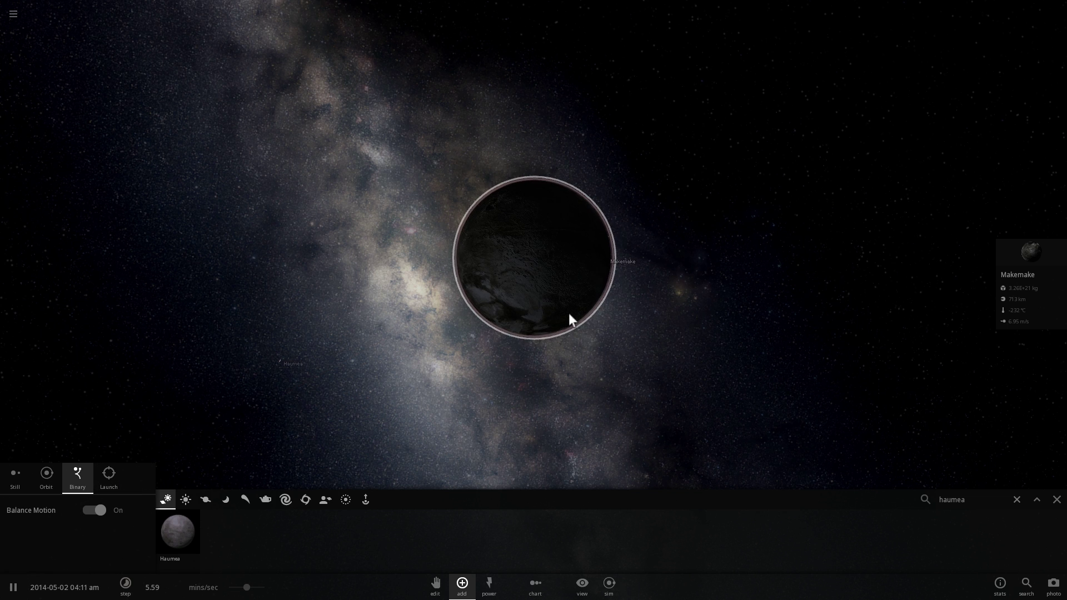
scroll(606, 318, up, 3)
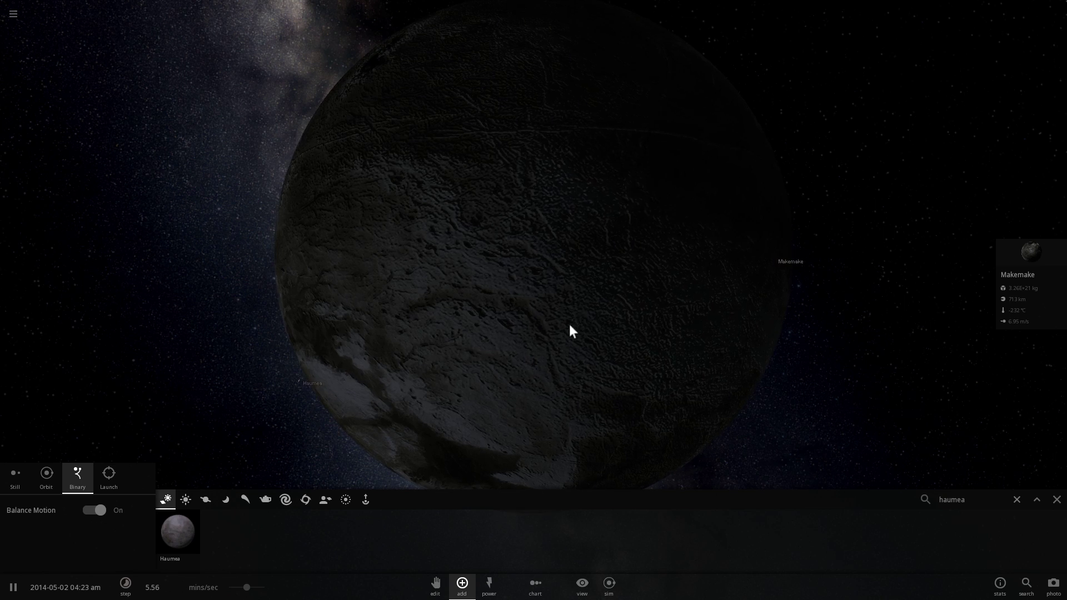
scroll(569, 325, down, 3)
drag(474, 342, 465, 344)
drag(730, 326, 725, 335)
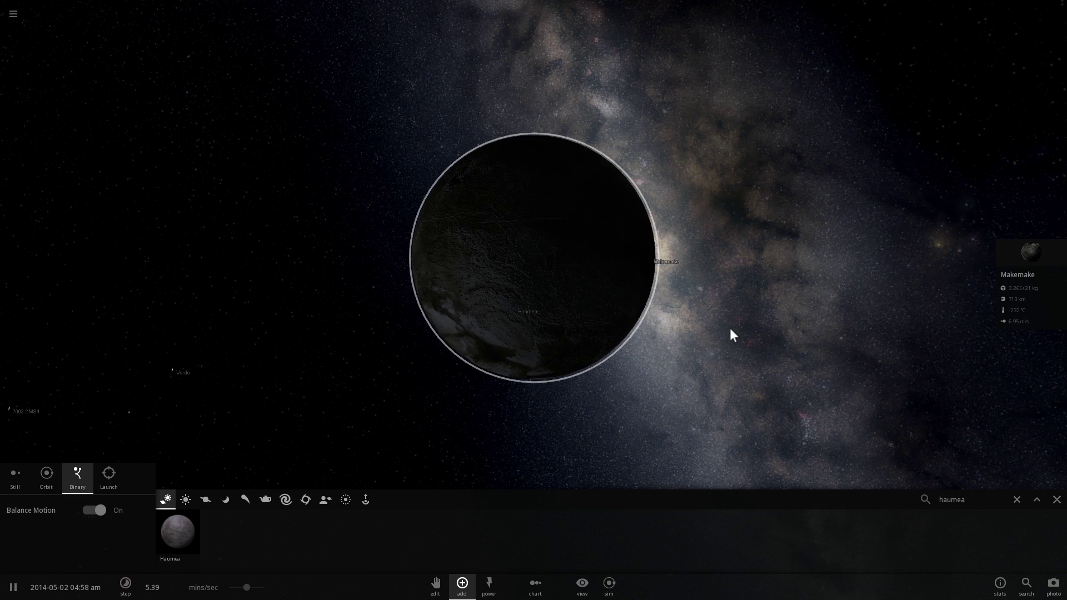
Locate MK2 near Makemake, focus on it and examine the moon up close with Makemake behind it.
scroll(729, 328, down, 5)
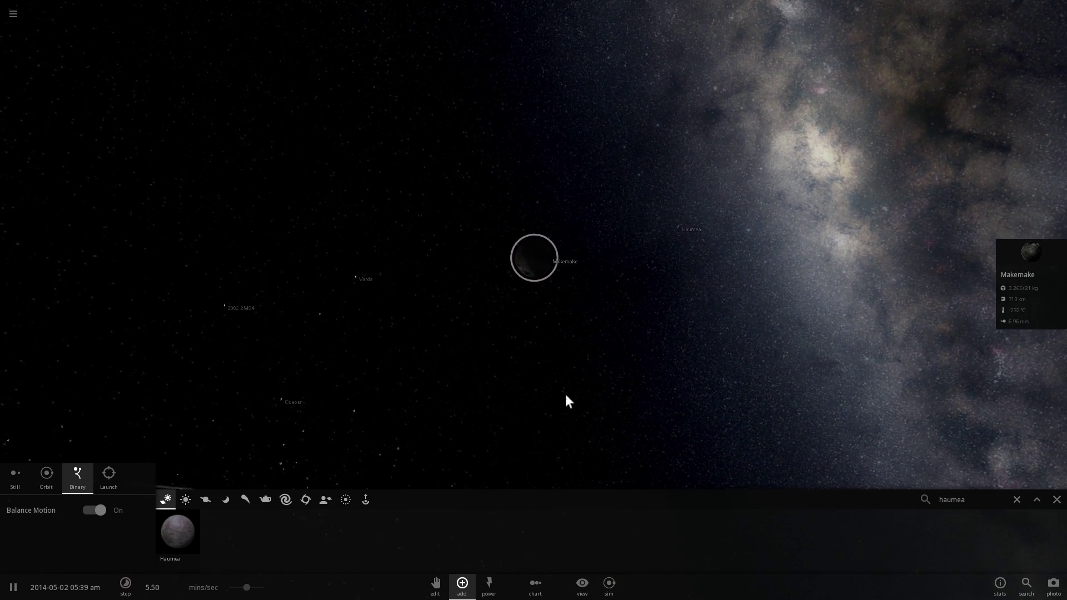
drag(558, 361, 549, 344)
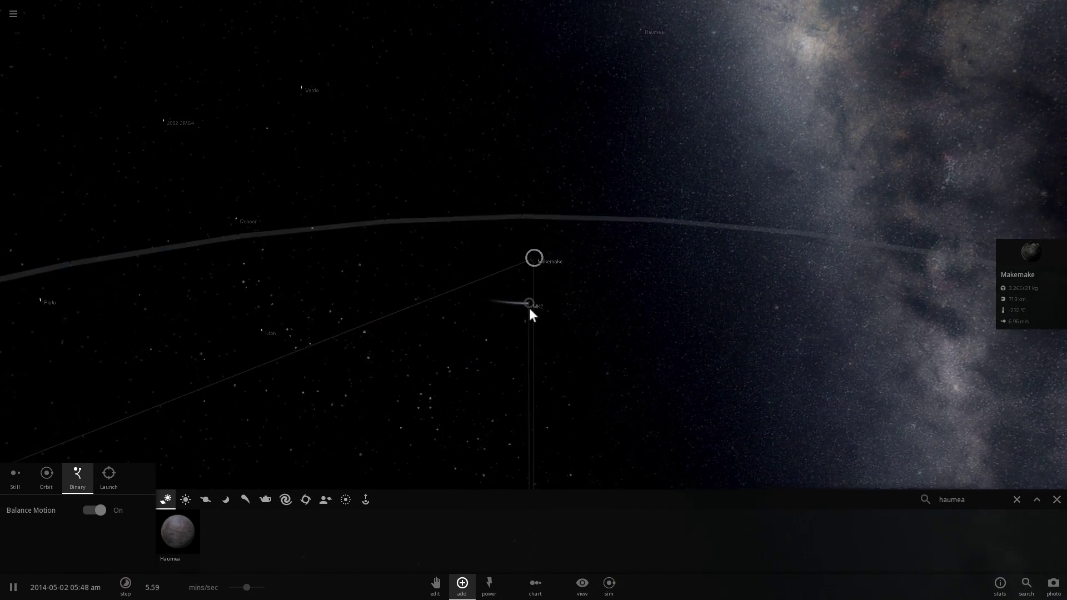
click(529, 308)
scroll(532, 311, up, 10)
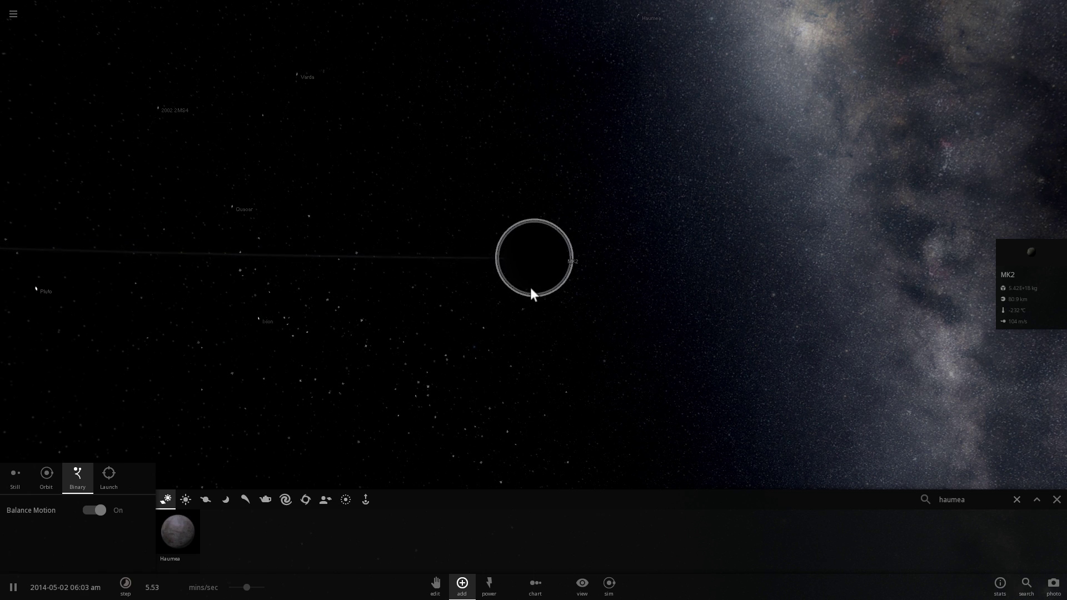
drag(530, 288, 566, 236)
scroll(548, 274, up, 5)
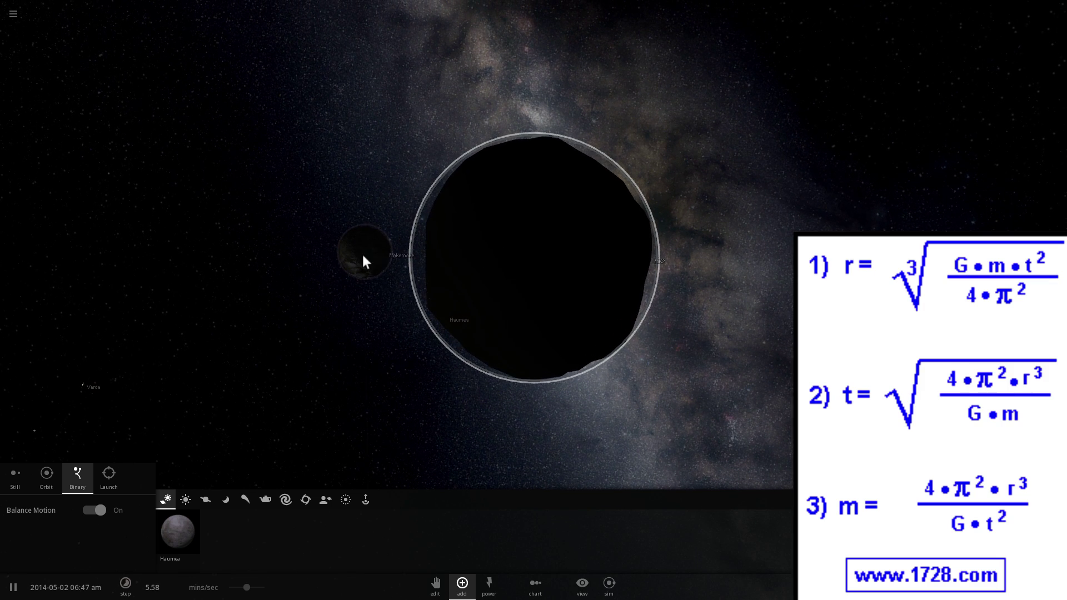
Select Makemake in the background and examine its position relative to MK2 and the moon's orbit.
click(363, 257)
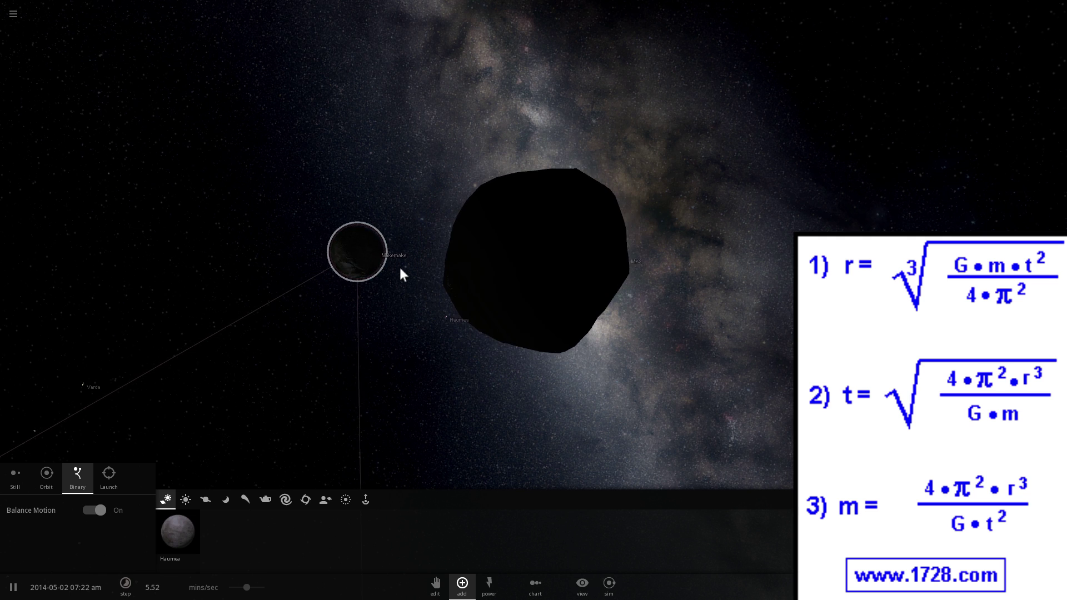
right_drag(382, 282, 417, 297)
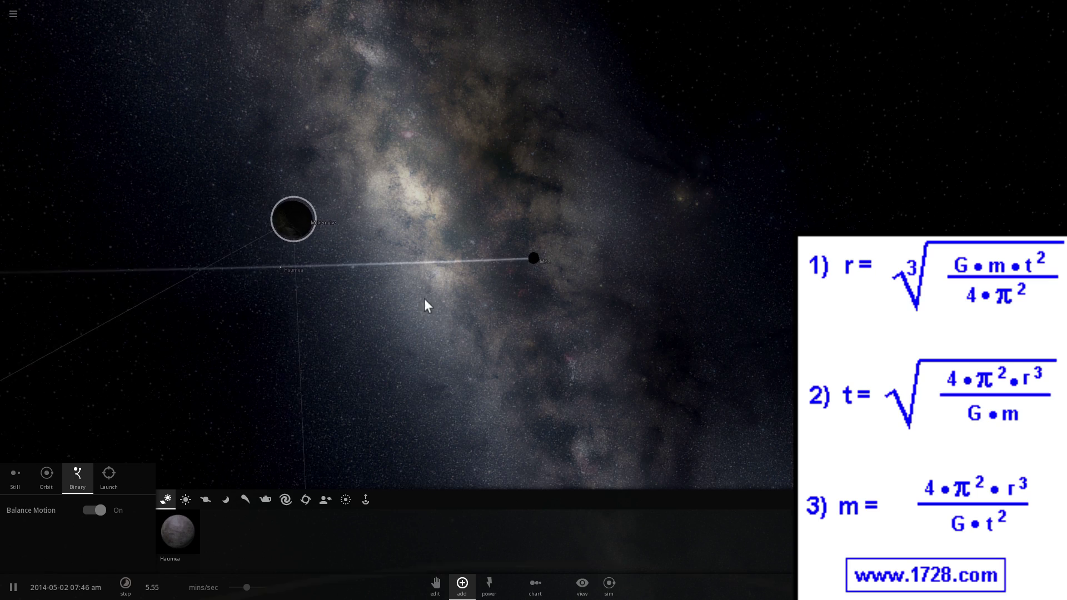
scroll(421, 305, down, 2)
right_drag(440, 299, 441, 335)
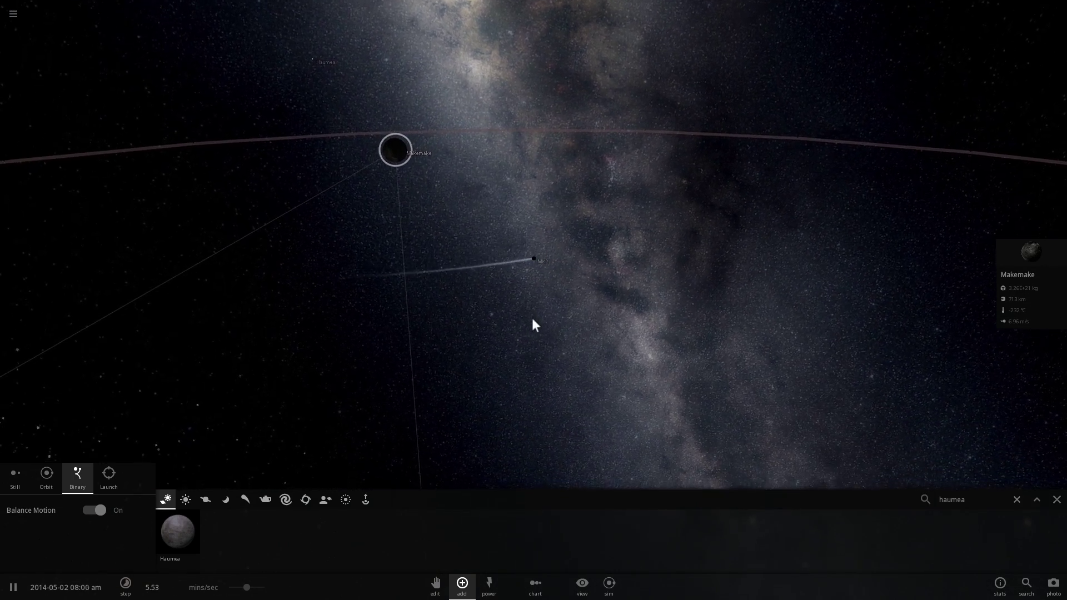
right_drag(532, 318, 504, 294)
scroll(503, 295, up, 5)
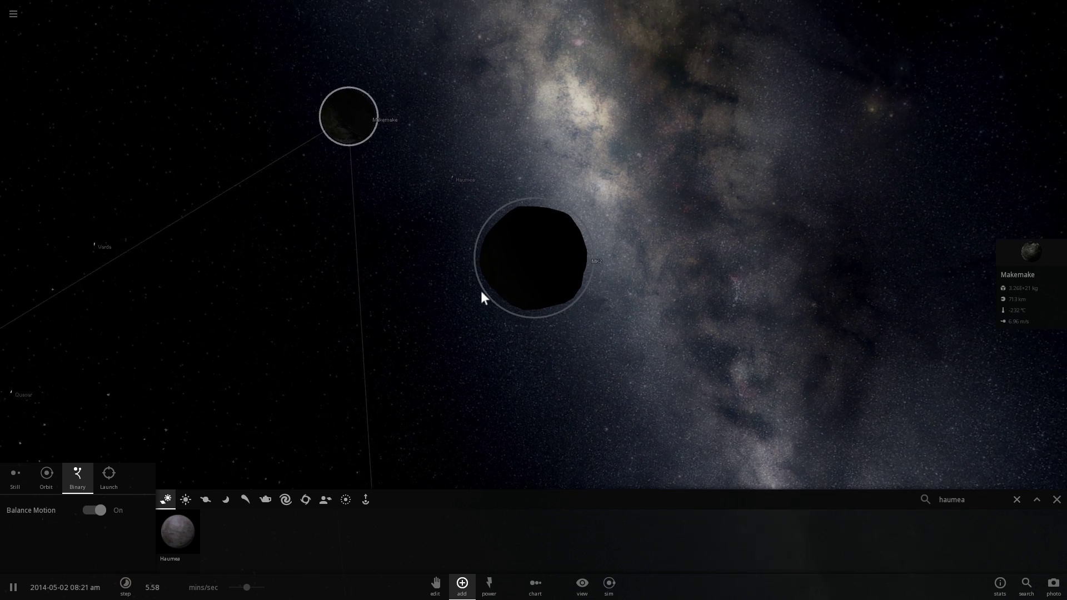
Select MK2 and view its orbit path around Makemake from farther away.
click(546, 245)
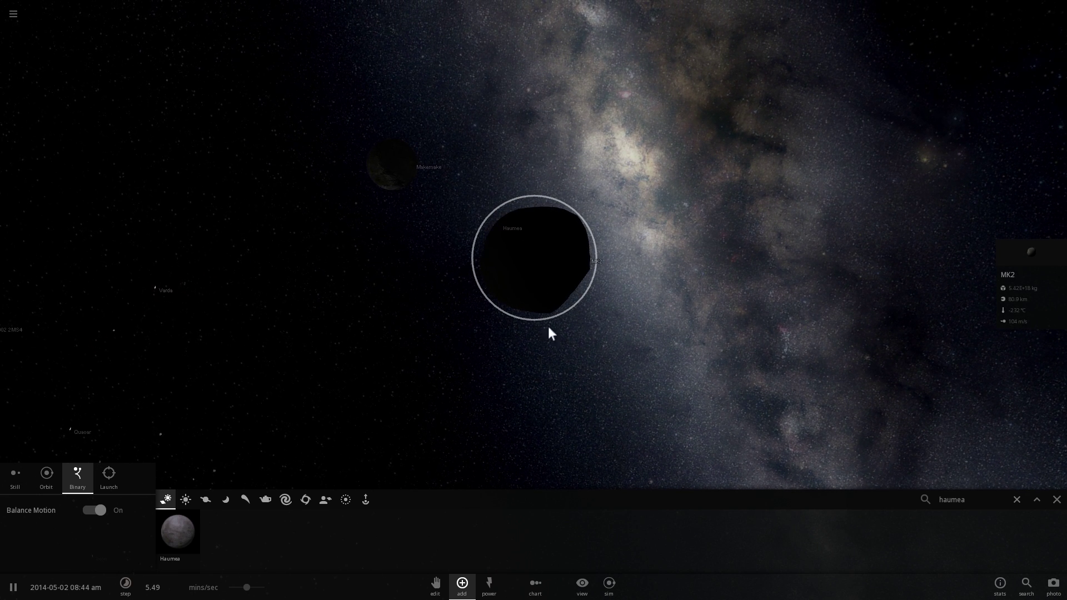
drag(578, 312, 651, 325)
scroll(613, 323, down, 5)
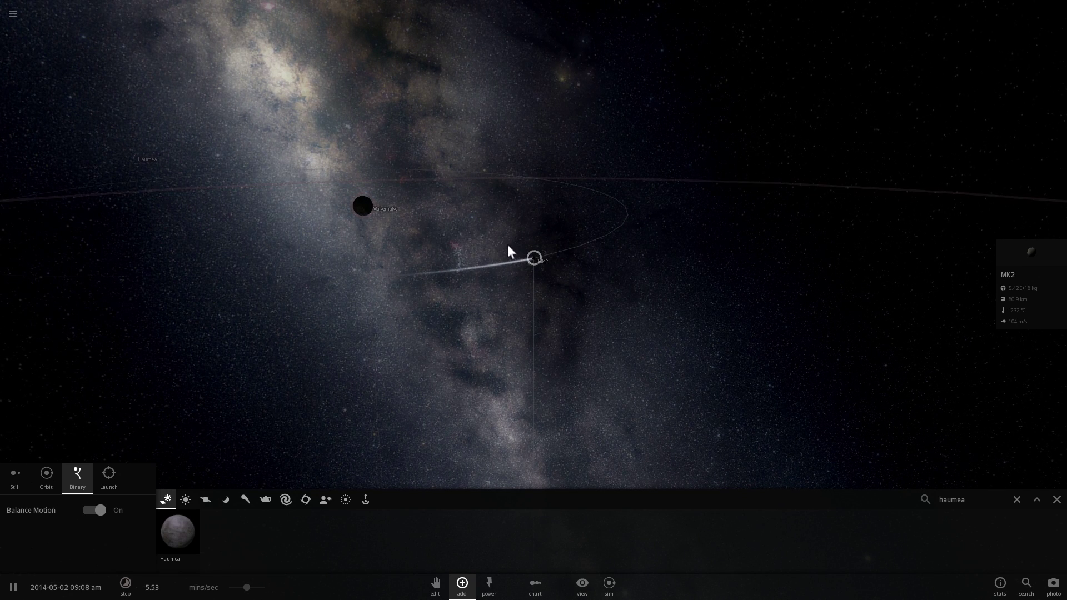
Examine MK2 from several angles with Makemake and the Milky Way behind it.
drag(561, 293, 492, 318)
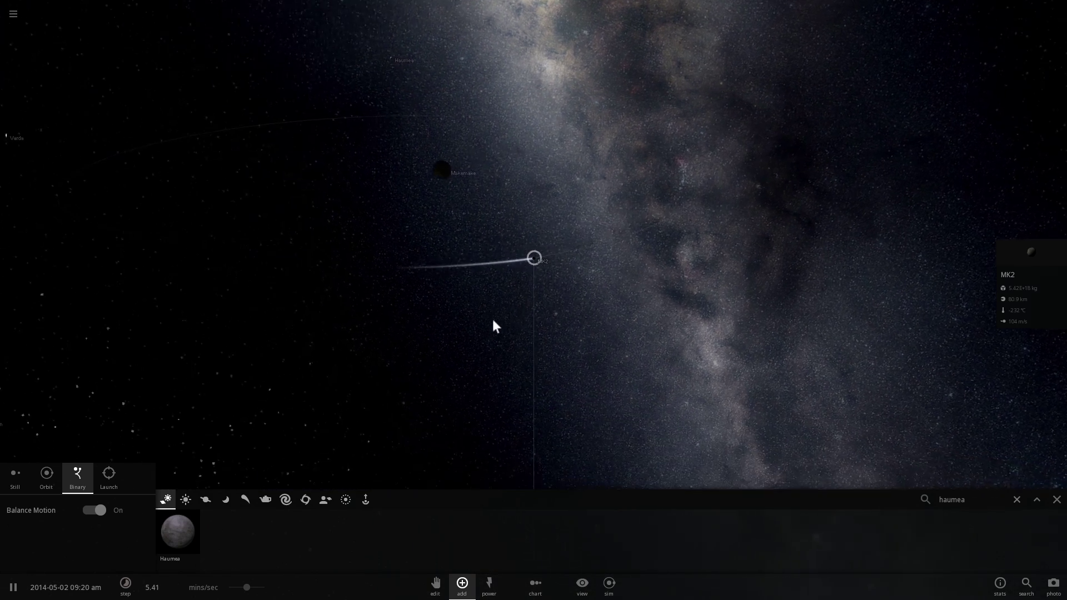
scroll(569, 282, up, 4)
drag(563, 285, 545, 245)
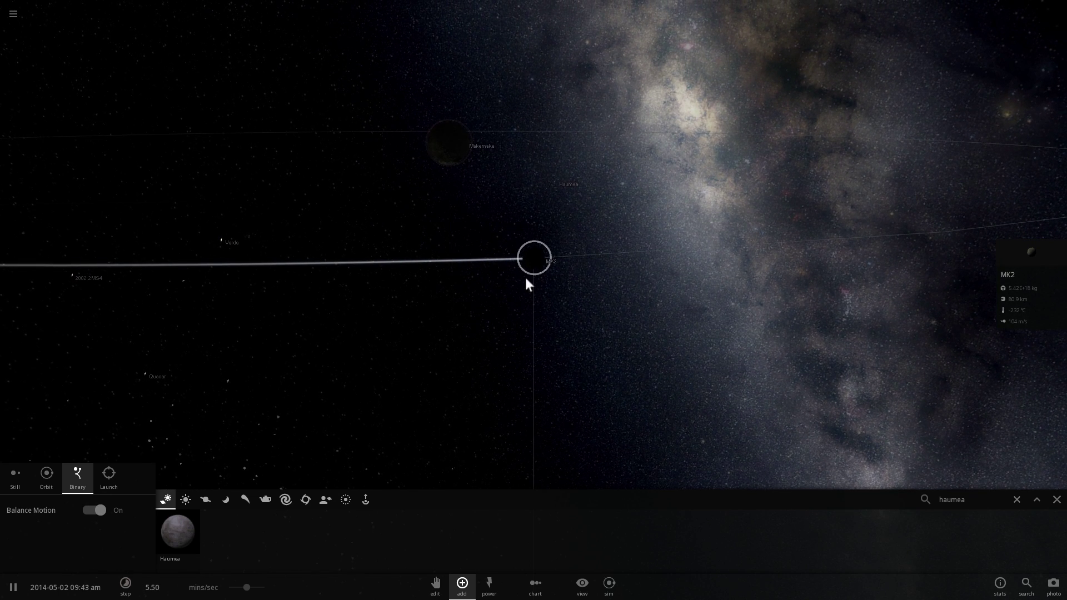
drag(558, 330, 564, 305)
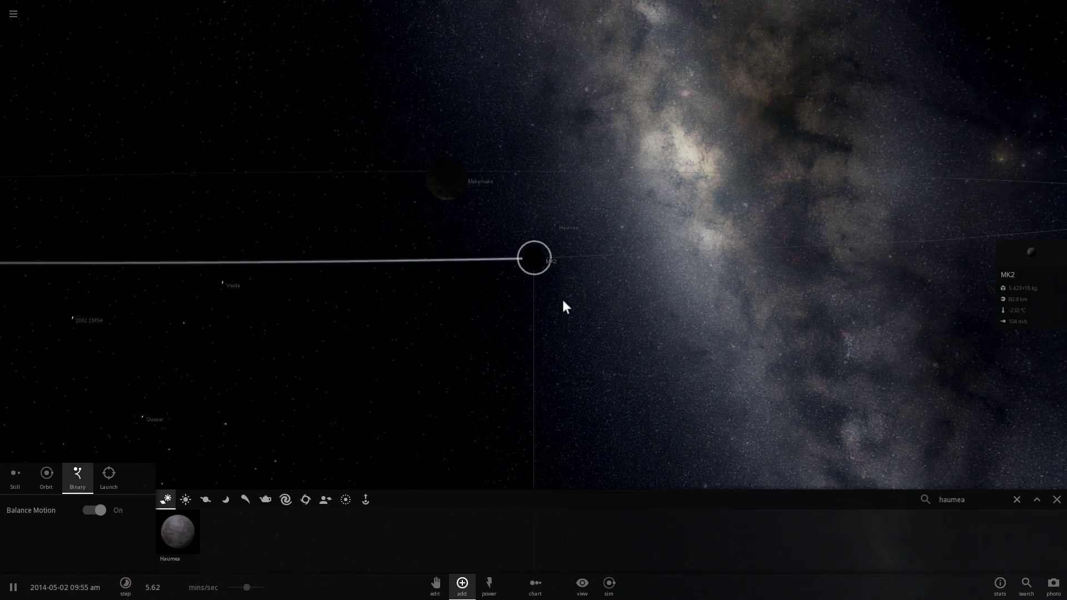
Select and focus on Makemake, and examine its shadowed side and surface from near and far.
click(447, 217)
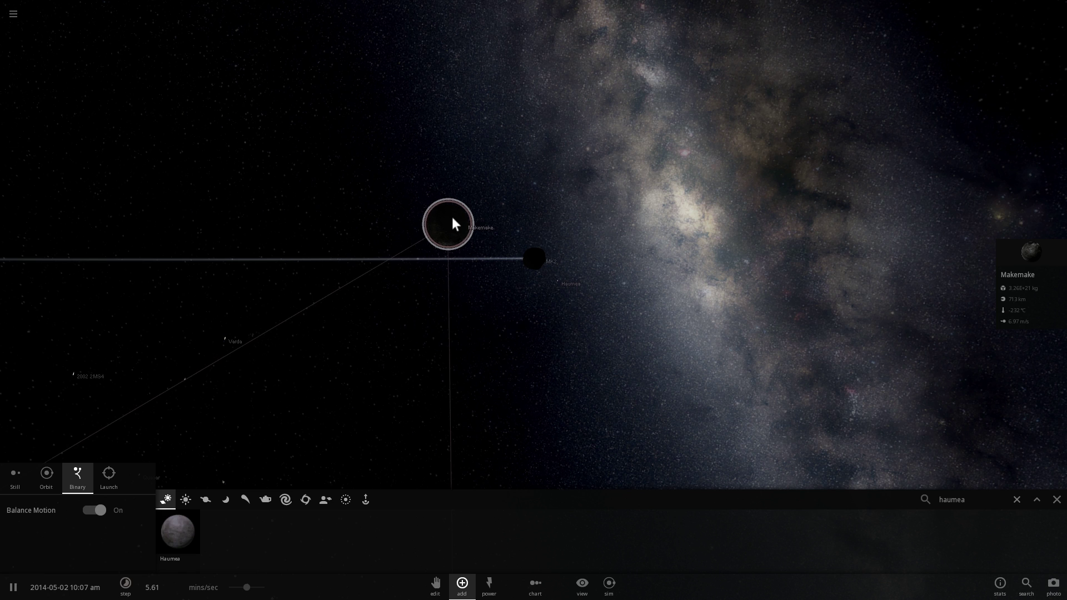
double_click(452, 219)
scroll(418, 142, down, 3)
right_drag(503, 280, 631, 297)
scroll(554, 299, up, 4)
scroll(555, 299, down, 1)
scroll(631, 298, up, 3)
right_drag(559, 305, 754, 328)
scroll(667, 325, down, 5)
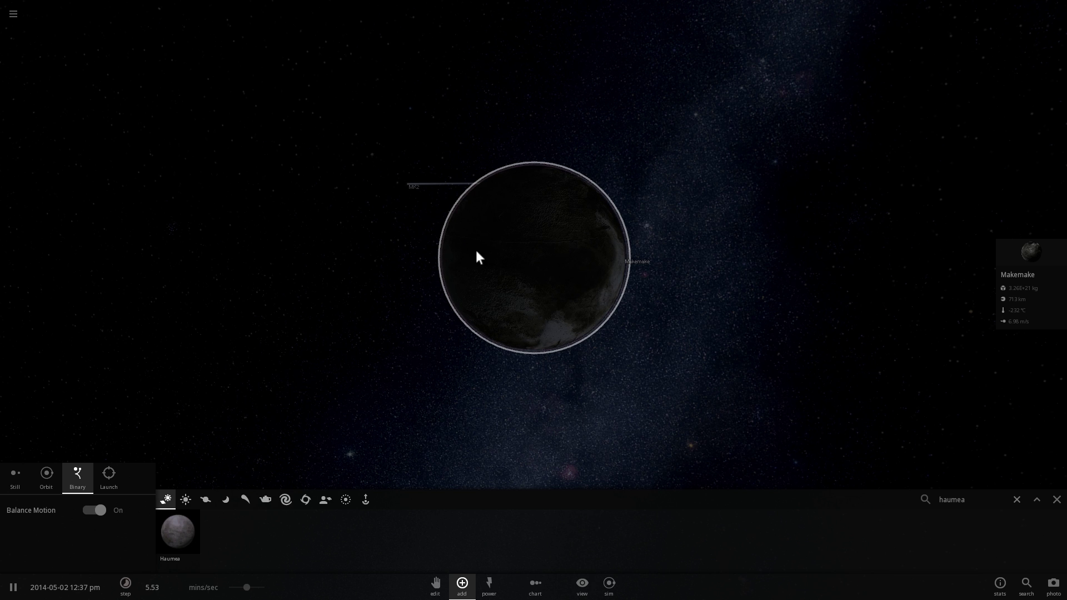
Set MK2's orbital eccentricity to 0.85 and view its elongated orbit around Makemake.
click(411, 187)
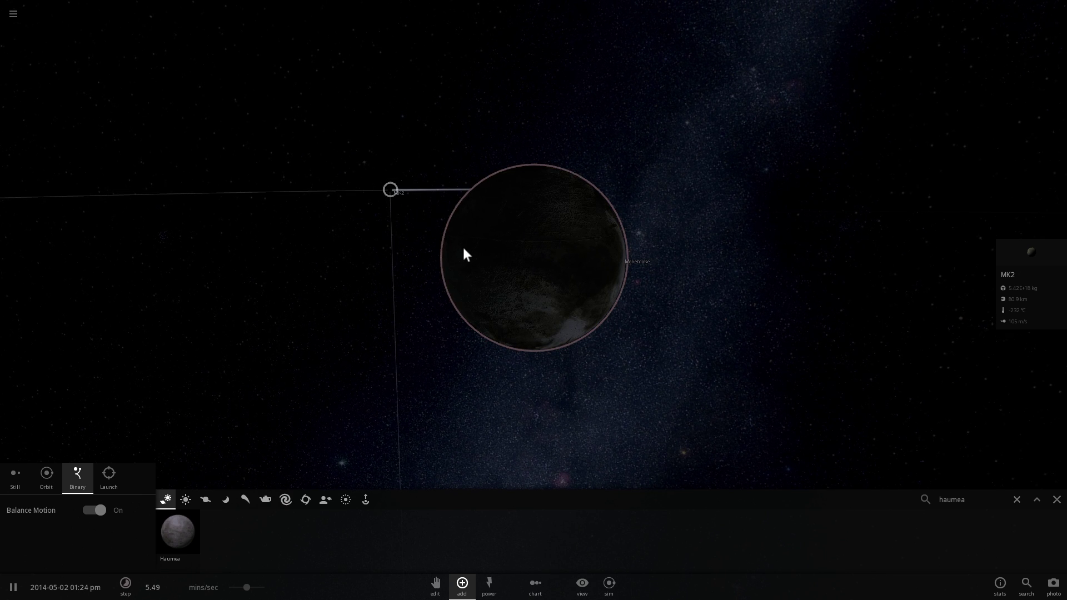
scroll(465, 253, down, 10)
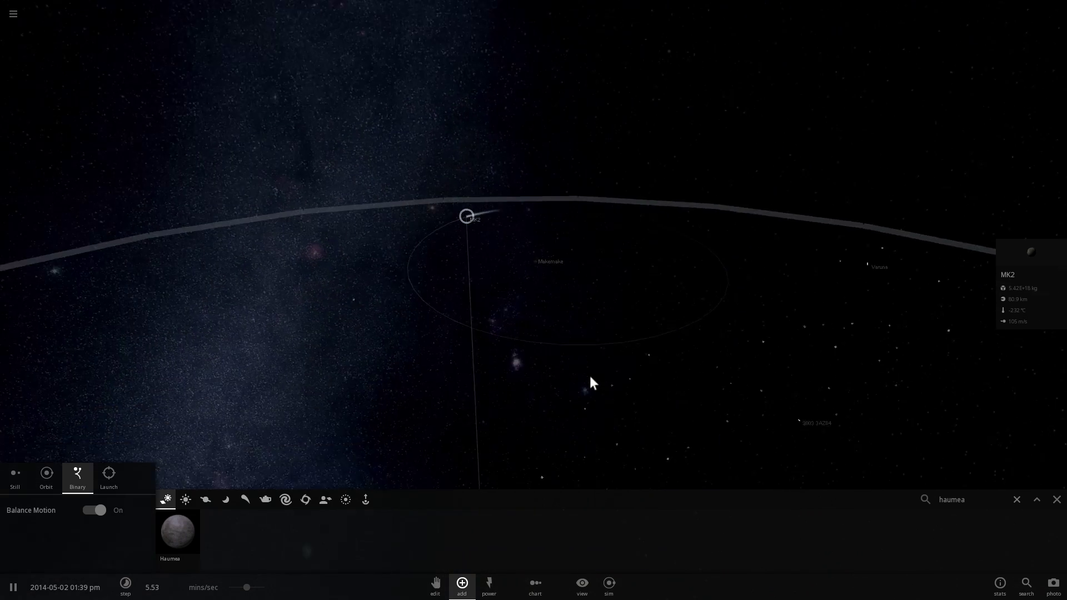
click(1012, 277)
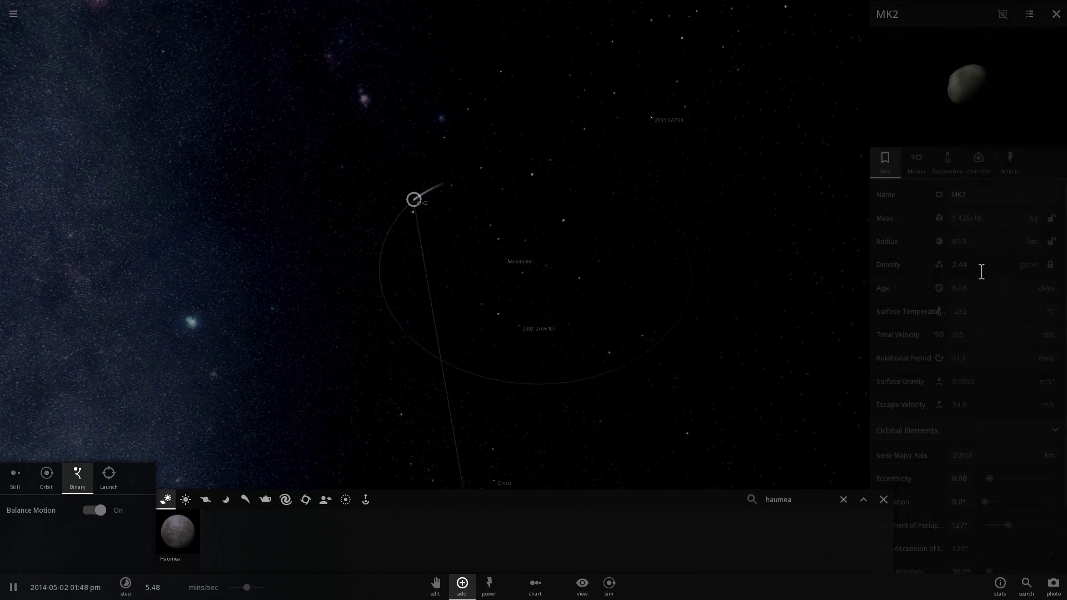
click(913, 162)
drag(986, 285, 1038, 284)
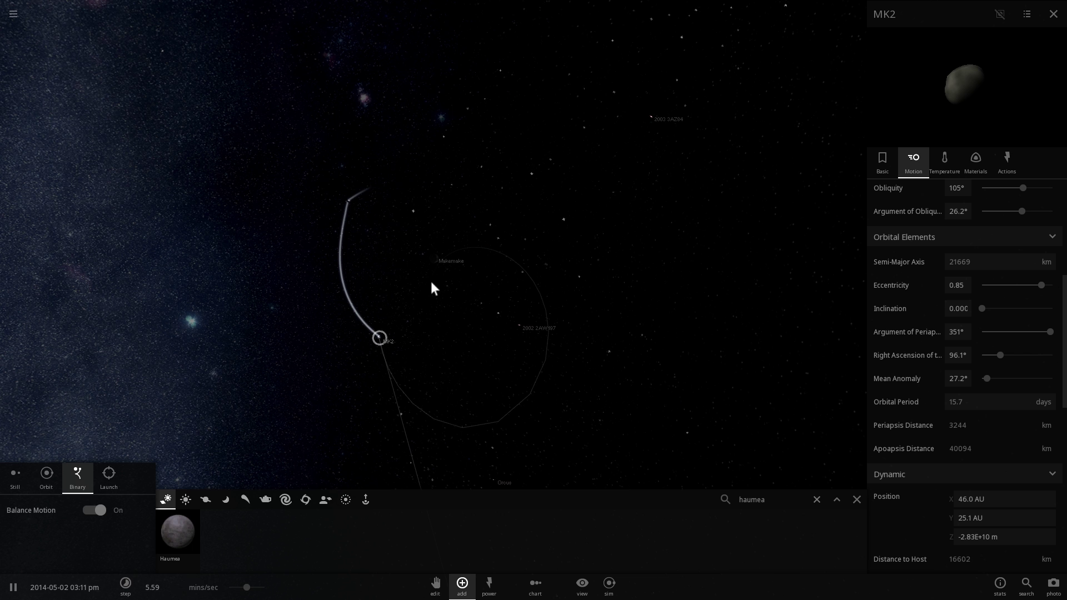
right_drag(431, 281, 472, 279)
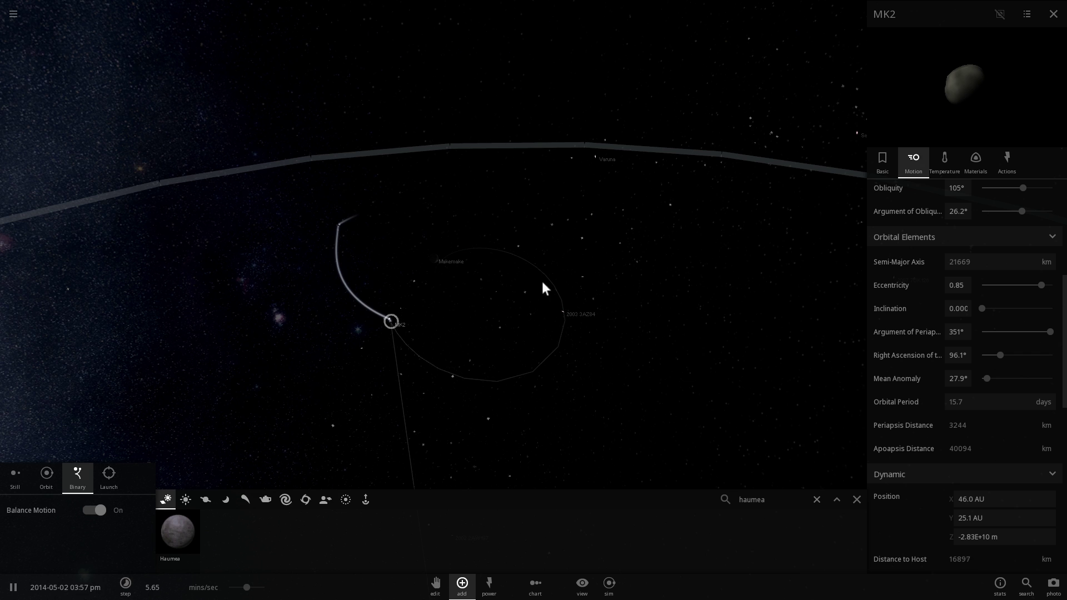
Set MK2's orbital eccentricity to 0.00 and view its circular orbit around Makemake.
drag(1036, 285, 974, 284)
drag(577, 333, 362, 267)
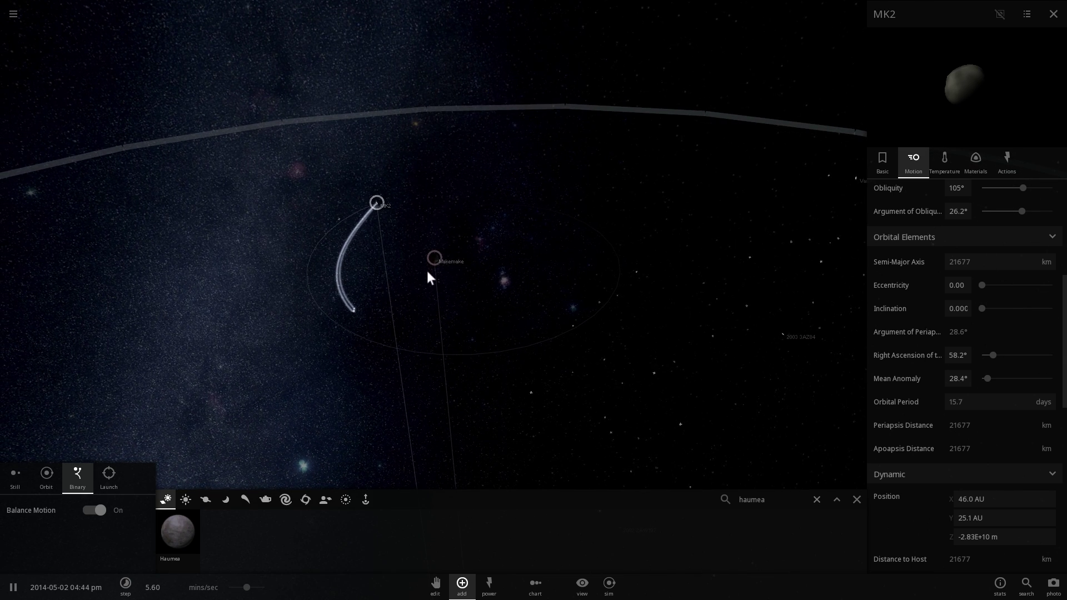
drag(493, 317, 435, 271)
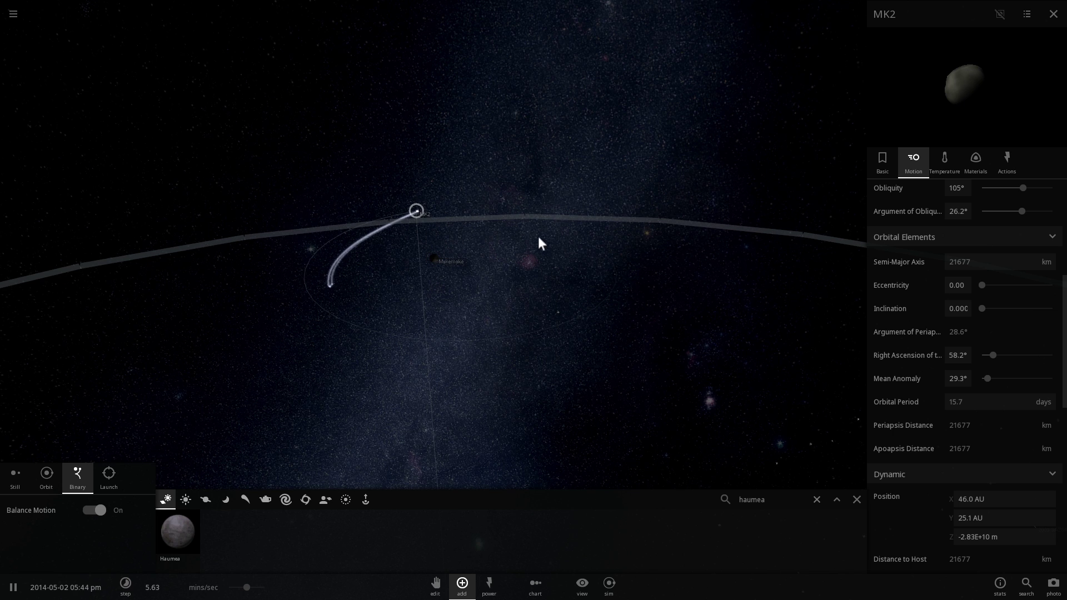
Select Makemake and examine its surface up close with MK2's orbit behind it.
scroll(449, 368, up, 5)
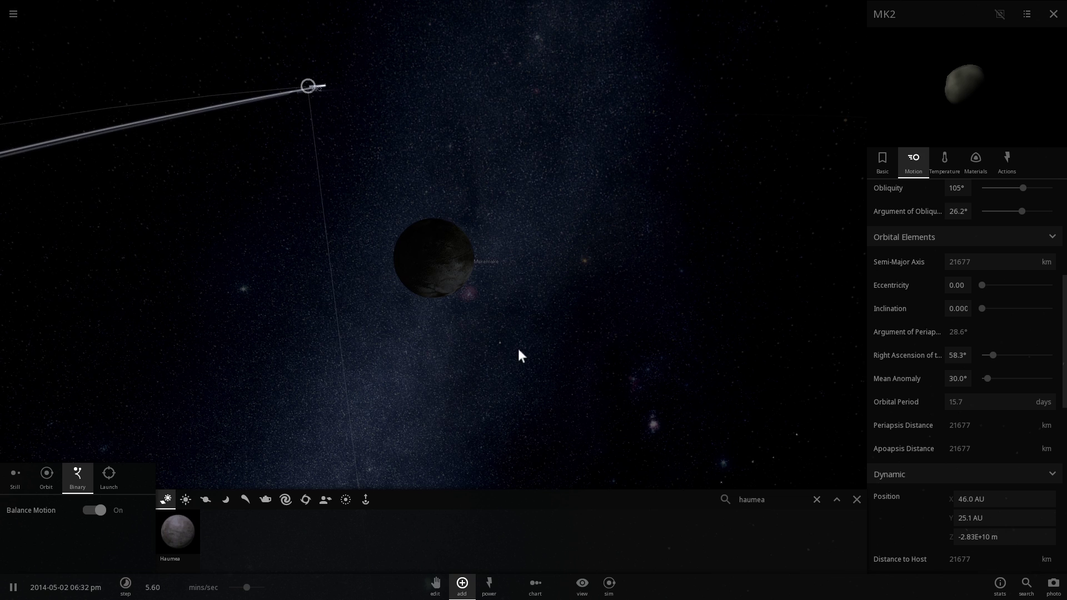
drag(543, 335, 503, 322)
scroll(504, 323, up, 4)
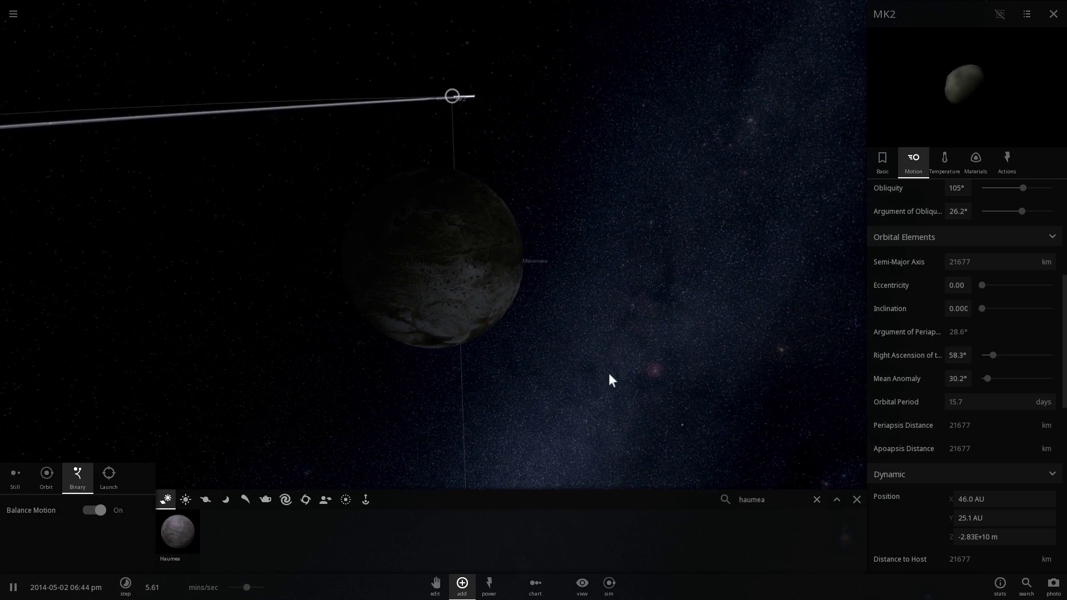
drag(612, 375, 577, 341)
click(476, 221)
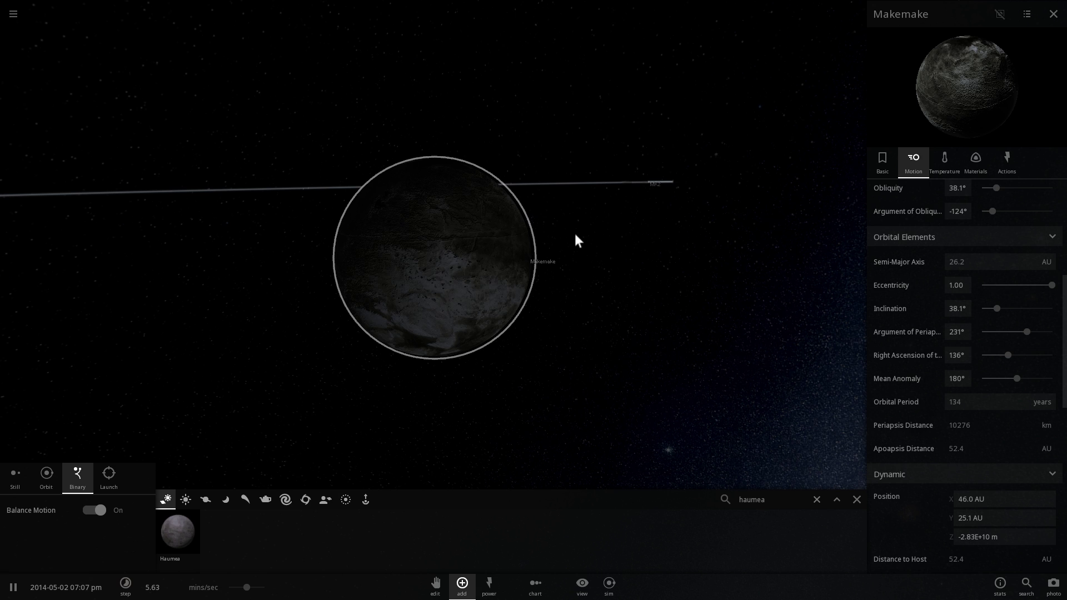
scroll(575, 236, up, 3)
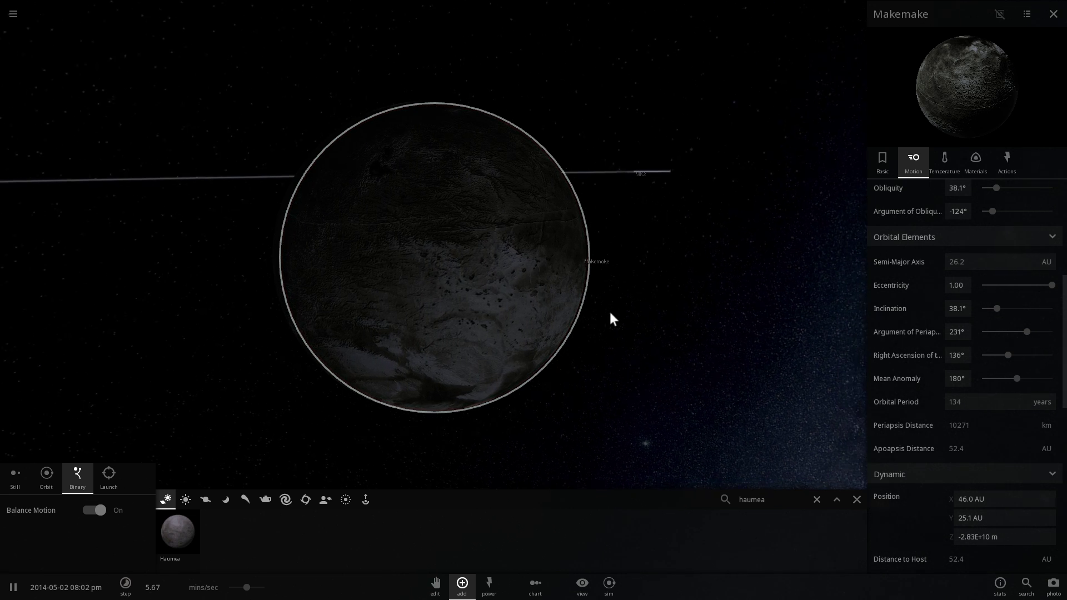
scroll(622, 318, down, 3)
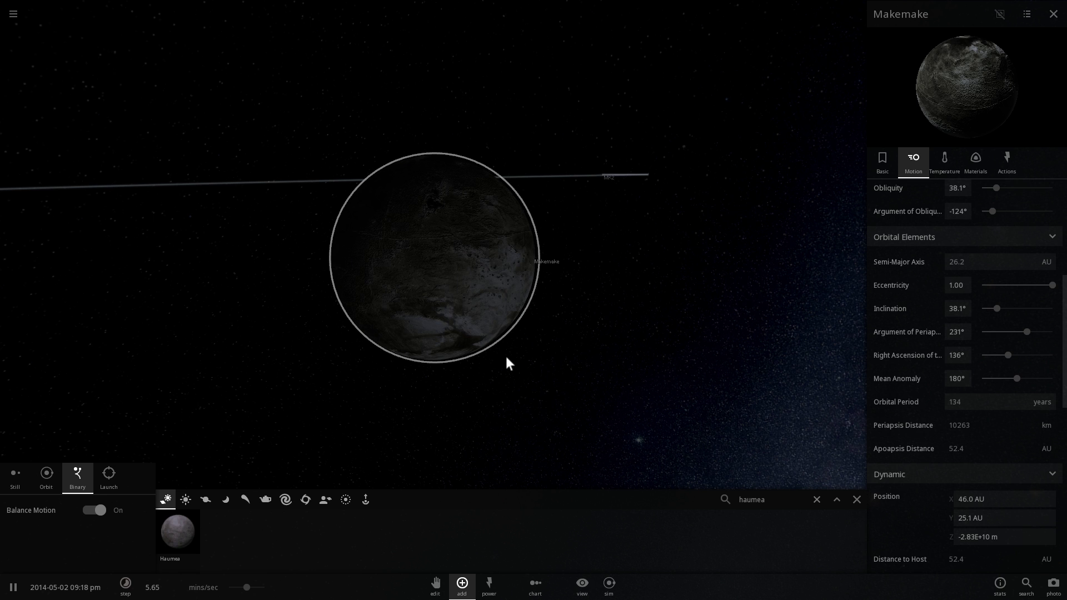
drag(506, 357, 602, 348)
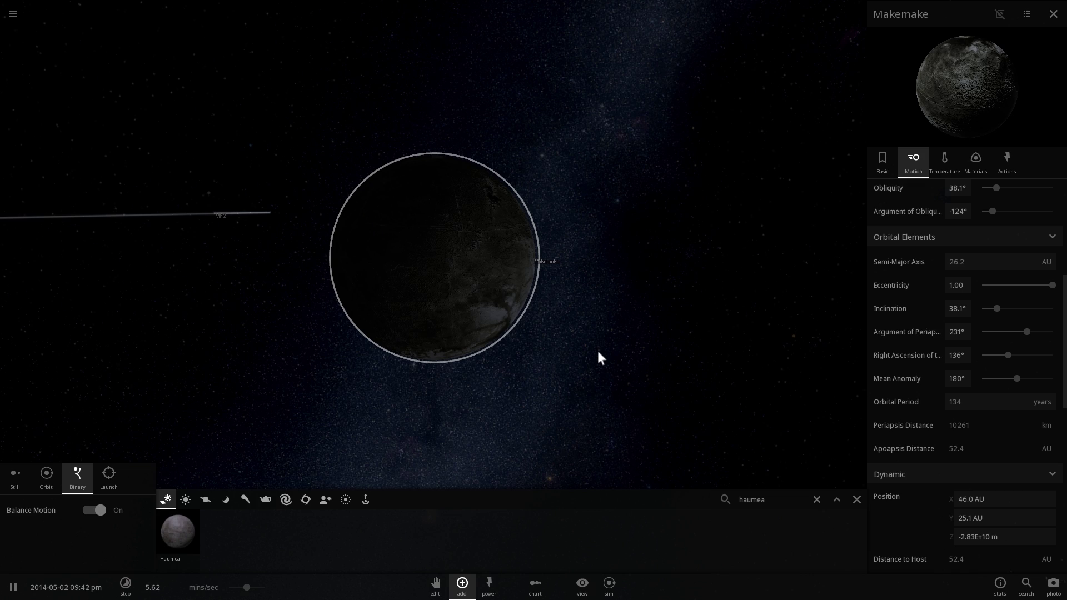
Show Makemake's temperature and atmosphere properties while viewing its dark side against the Milky Way.
click(945, 161)
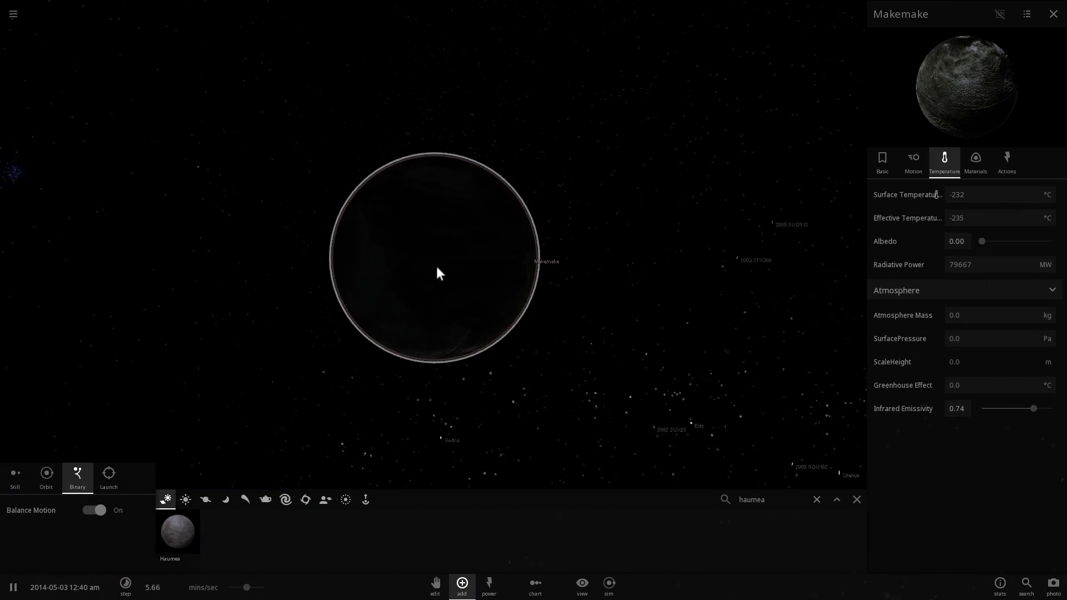
drag(436, 267, 599, 284)
scroll(600, 303, up, 3)
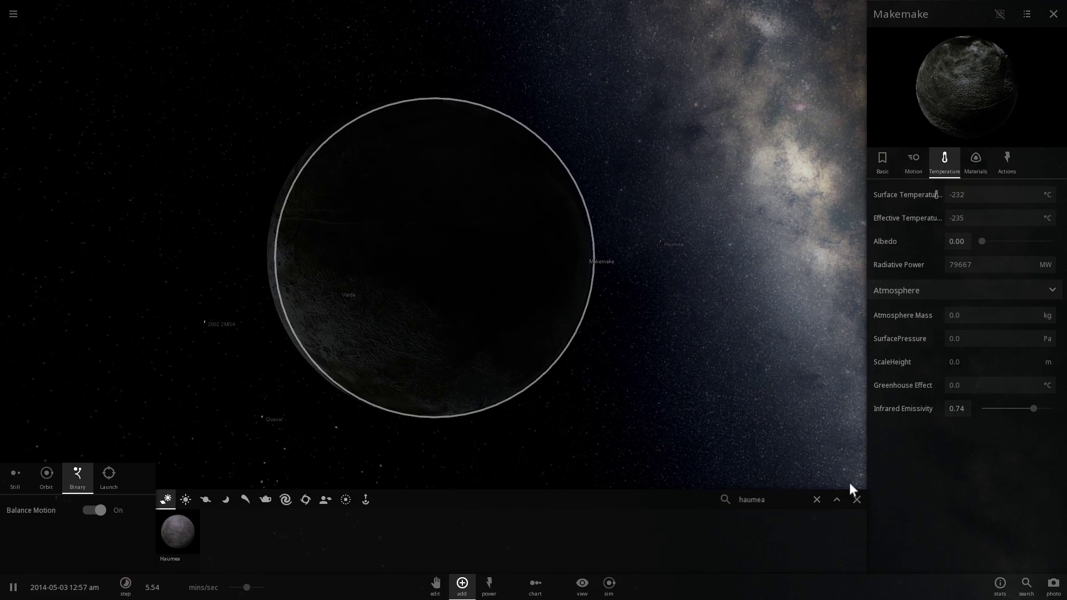
Close the object library and examine Makemake from up close and from beyond MK2's trail.
click(856, 500)
drag(545, 388, 643, 383)
scroll(588, 371, up, 3)
scroll(618, 363, down, 5)
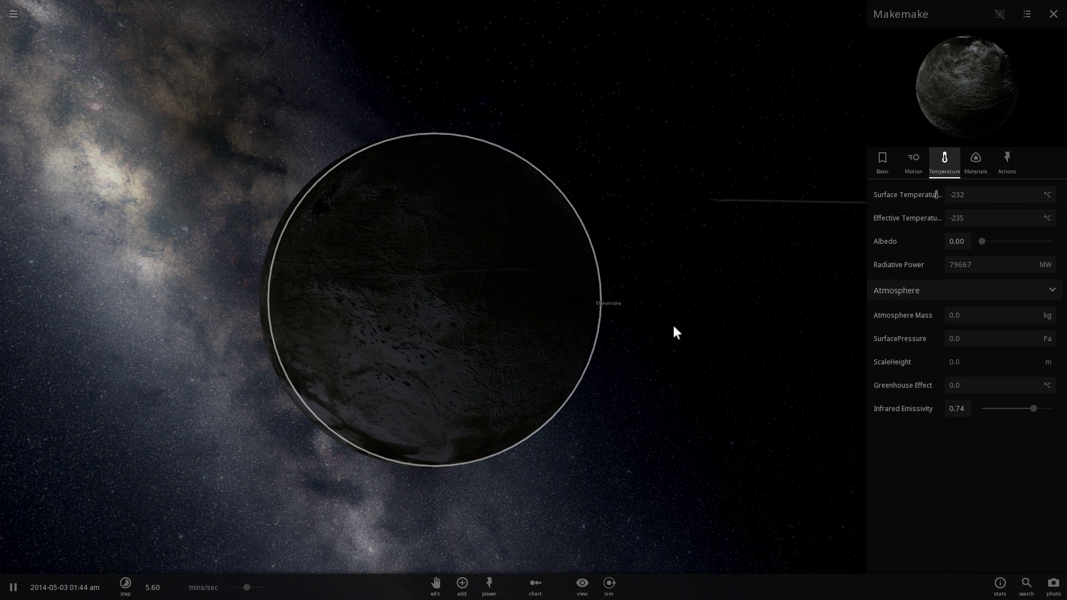
drag(625, 320, 628, 312)
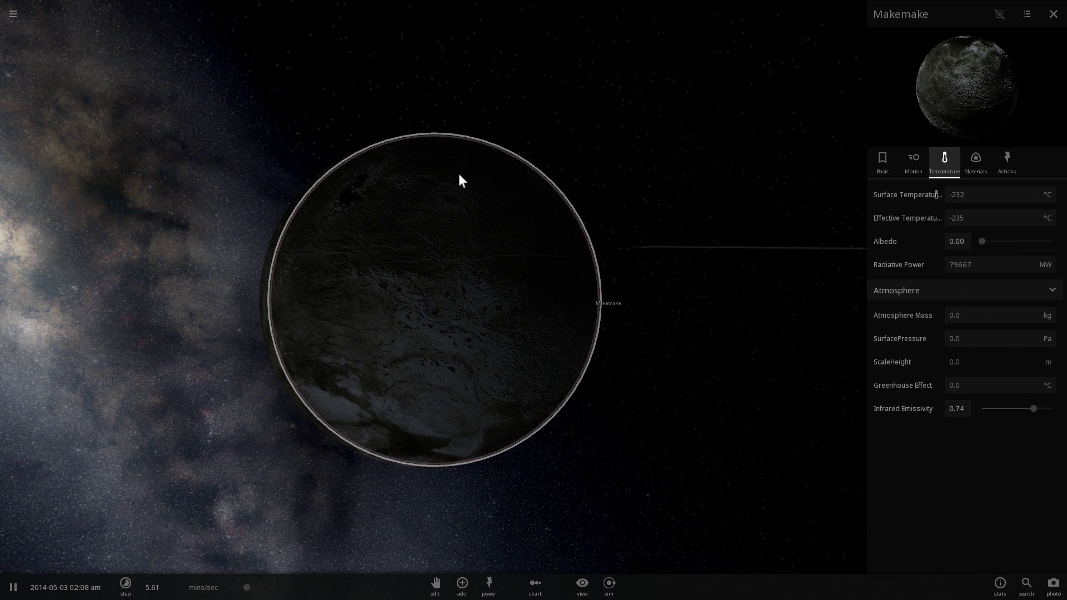
drag(458, 173, 438, 199)
scroll(442, 189, down, 1)
scroll(444, 195, down, 6)
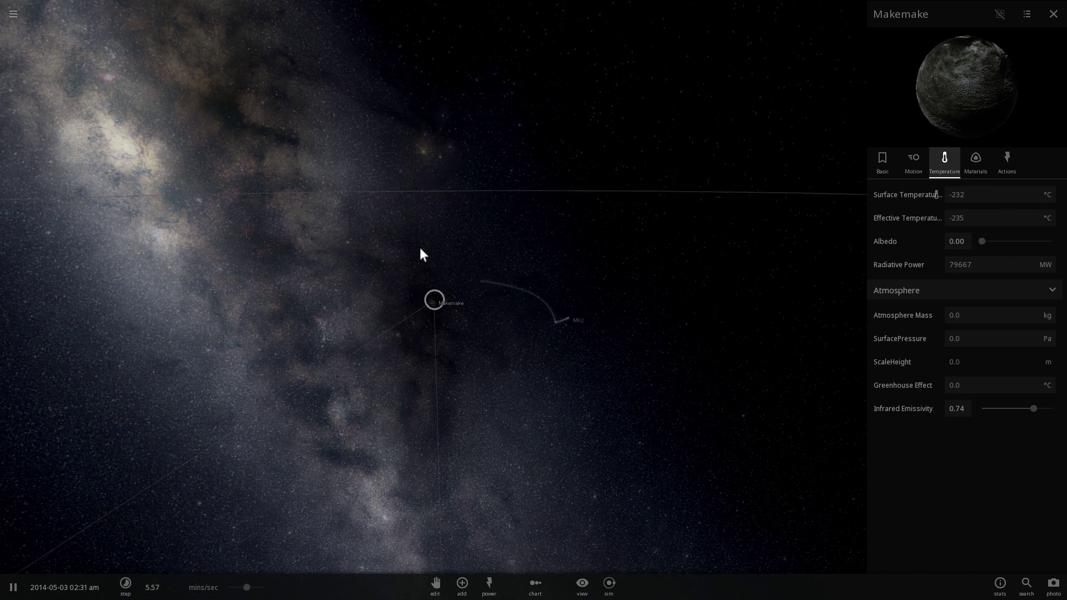
Add the star Proxima Centauri near Makemake in binary mode with balanced motion, and view the star behind Makemake.
click(462, 585)
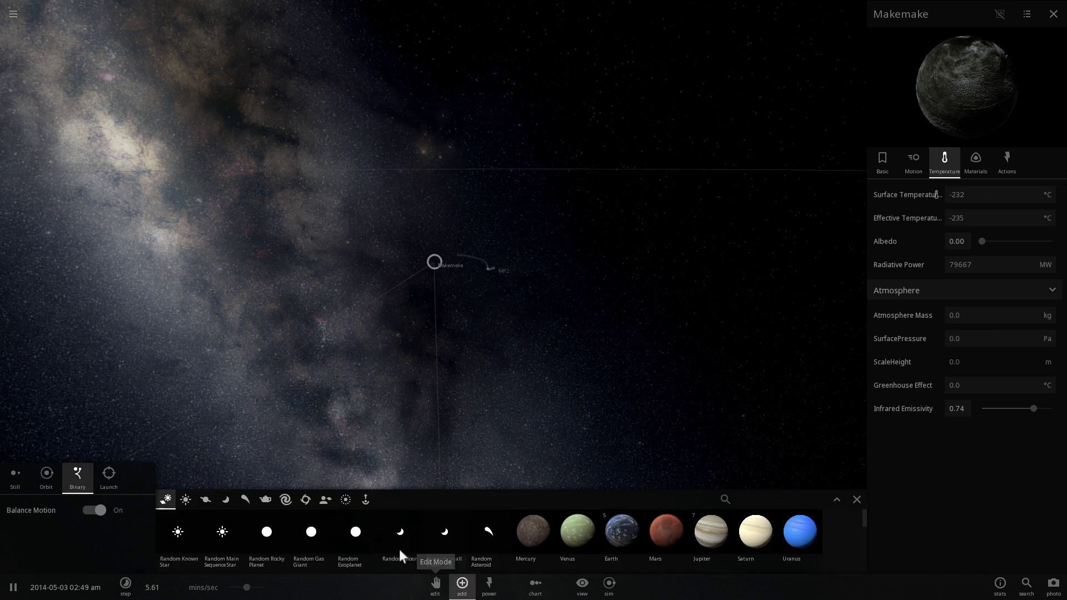
click(186, 499)
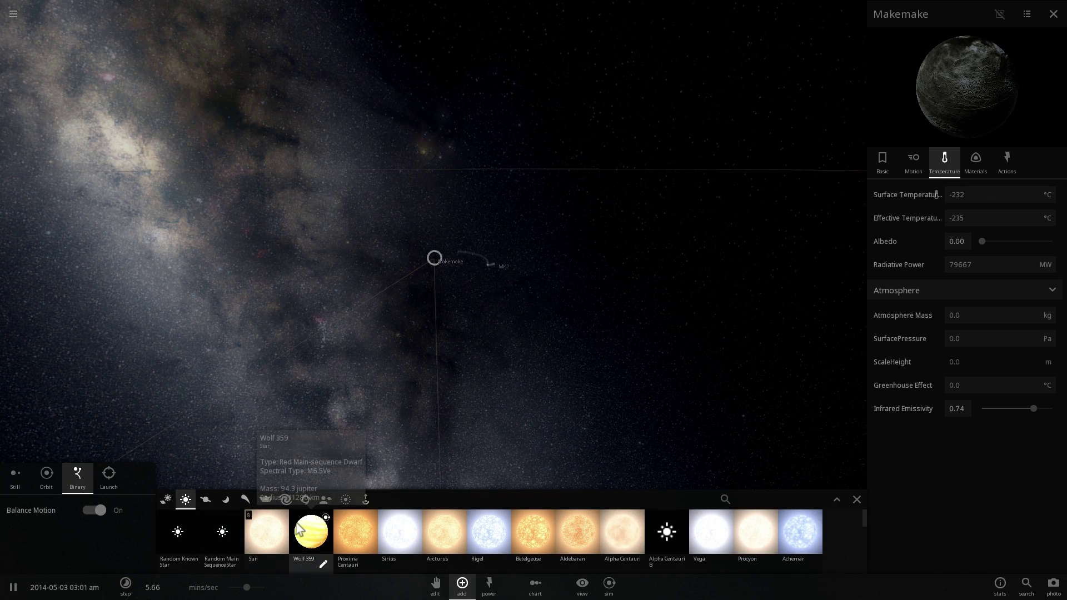
click(337, 535)
click(599, 181)
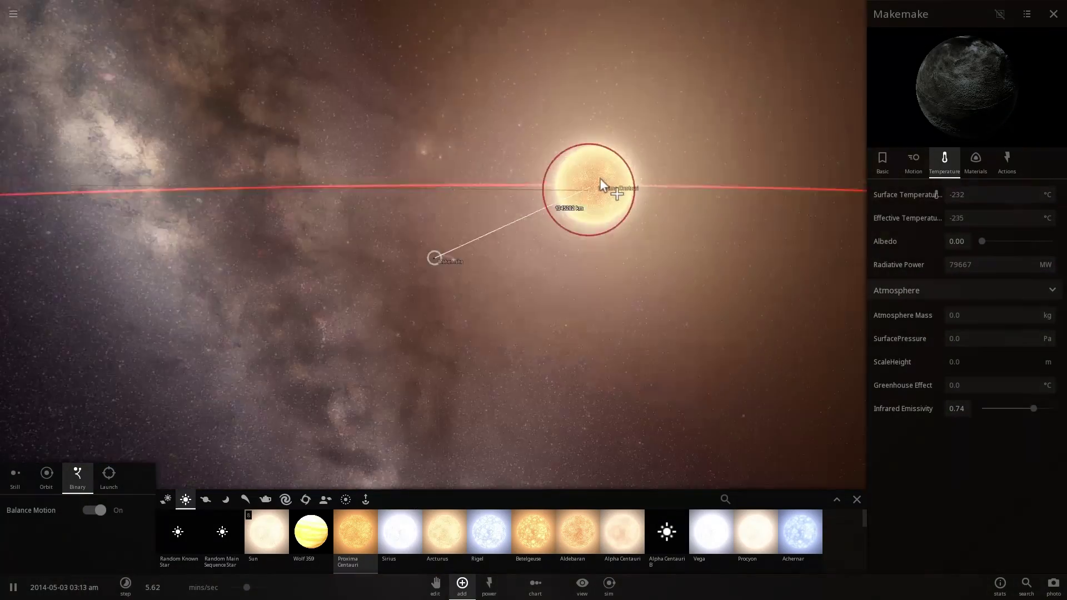
scroll(485, 291, up, 3)
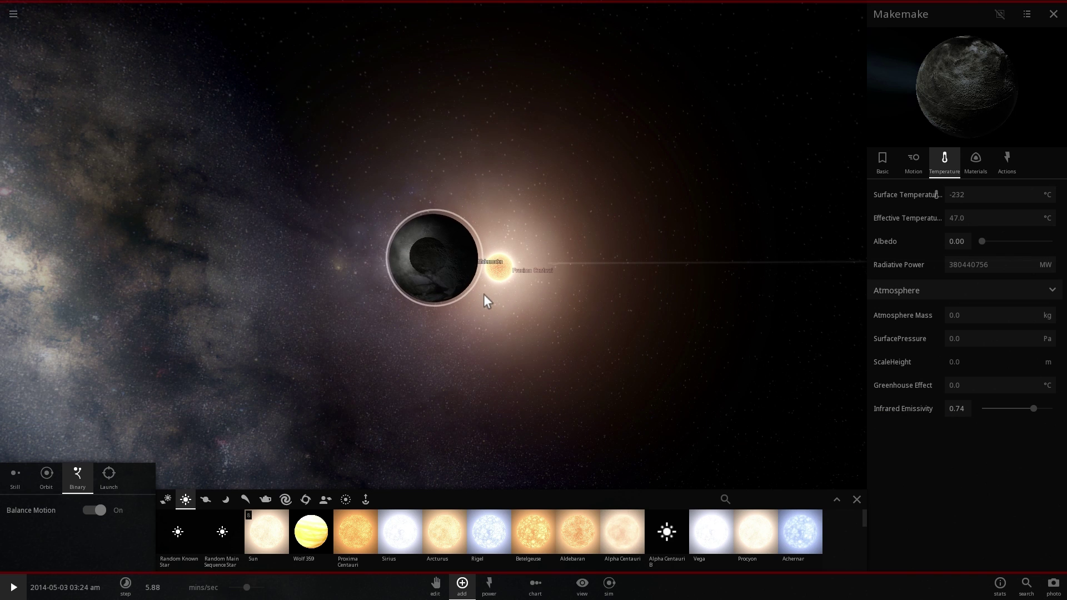
right_drag(483, 302, 489, 304)
scroll(489, 305, down, 5)
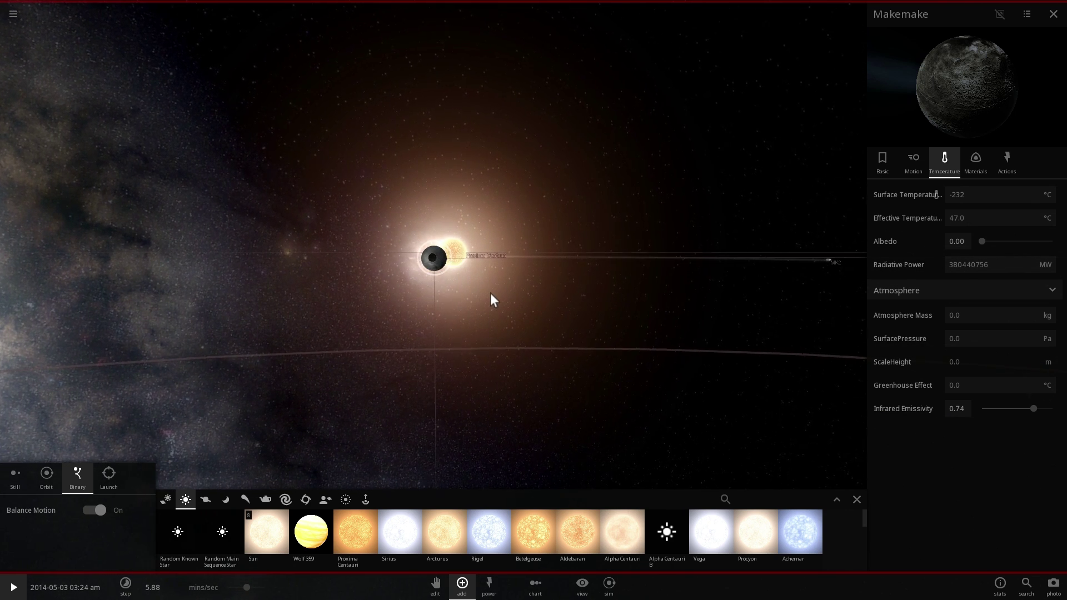
Run the simulation briefly, pause it and slow the time step to 2.29 sec/sec.
key(space)
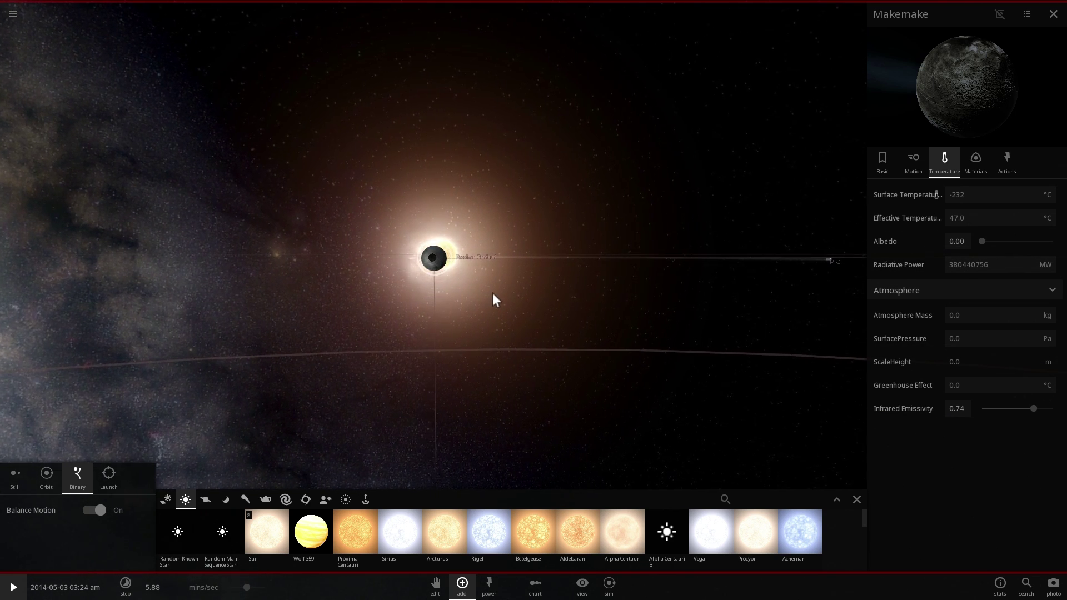
key(space)
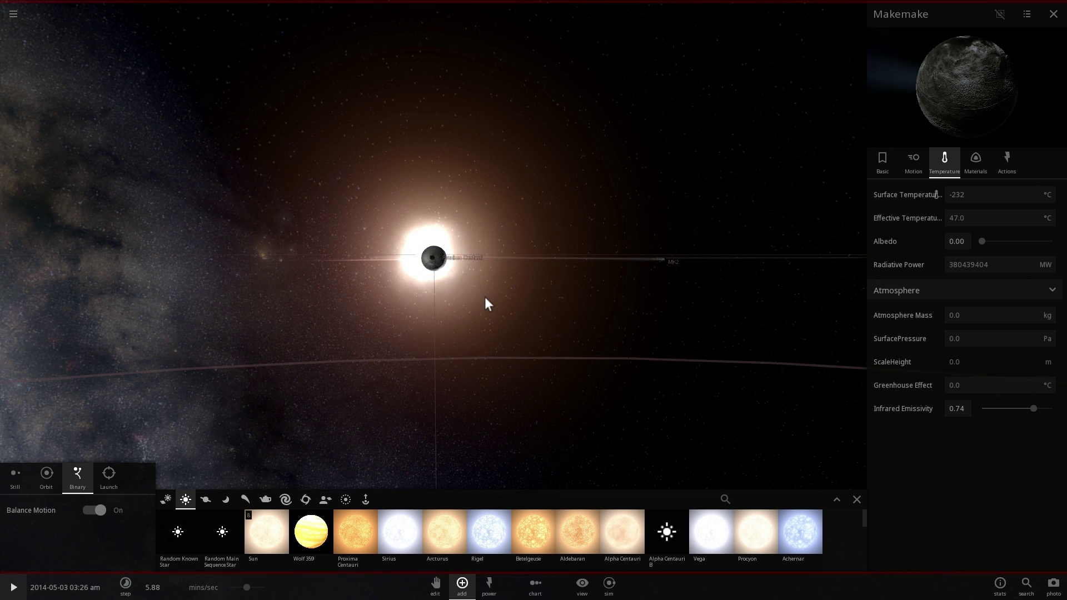
drag(246, 587, 228, 587)
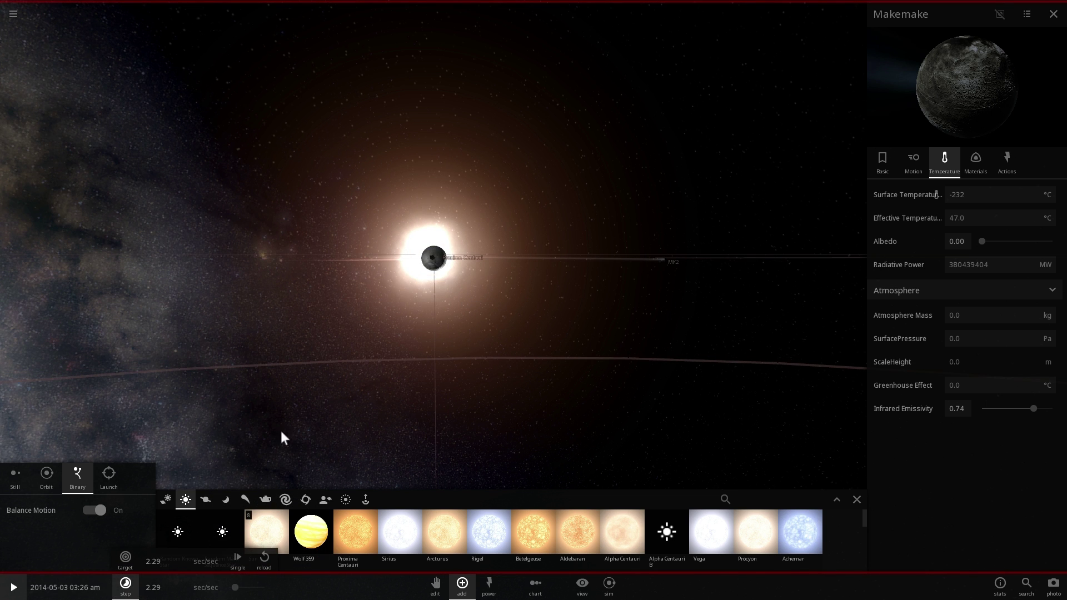
Resume the simulation and examine Makemake's surface being heated by Proxima Centauri.
scroll(410, 232, up, 10)
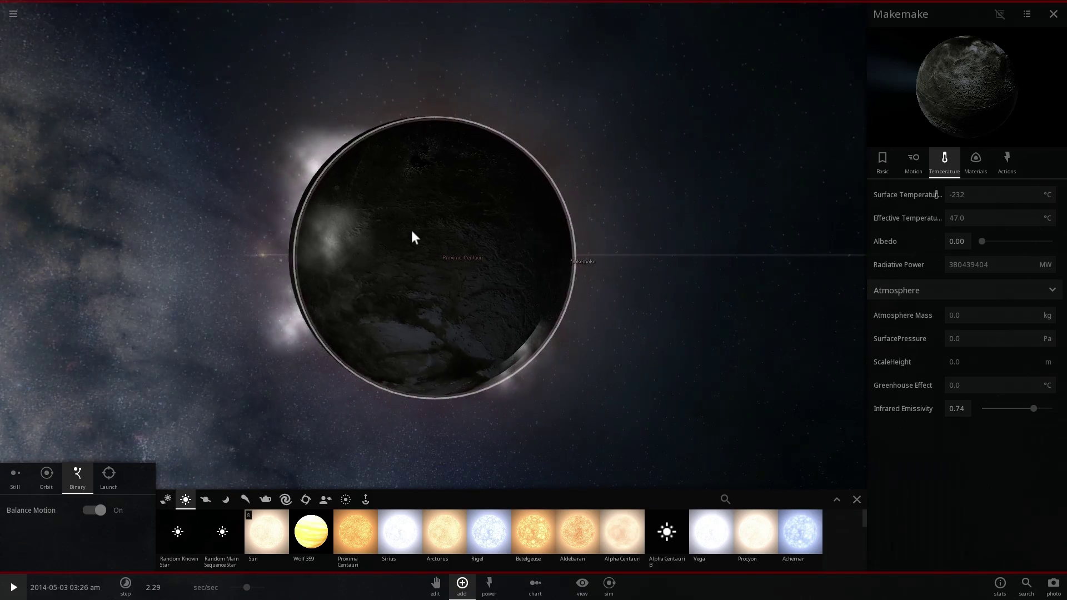
scroll(411, 231, down, 2)
mouse_move(418, 234)
right_down()
mouse_move(440, 255)
mouse_move(431, 247)
right_up()
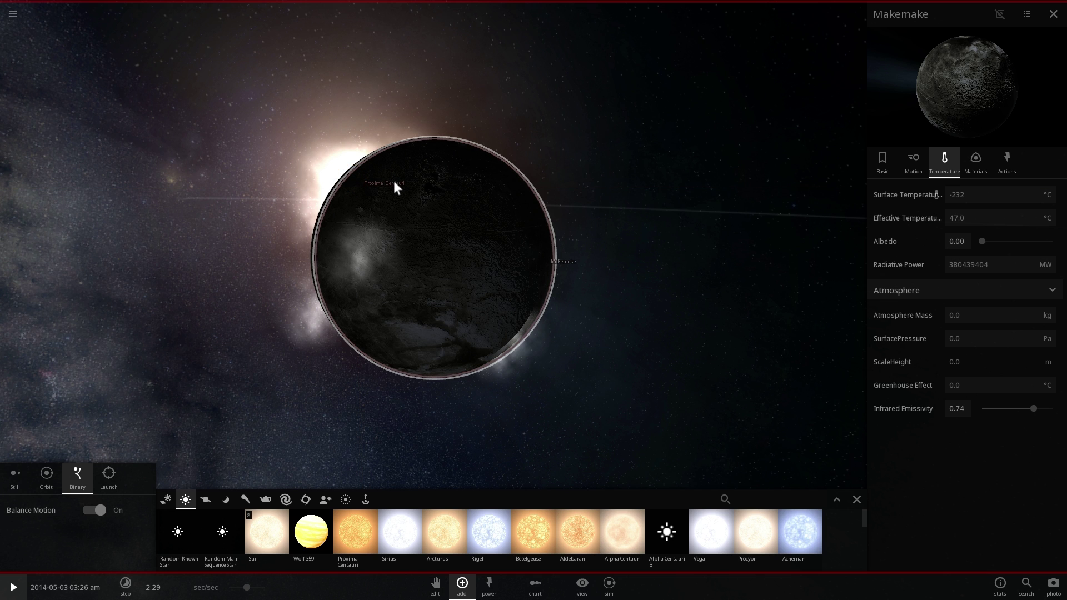
key(space)
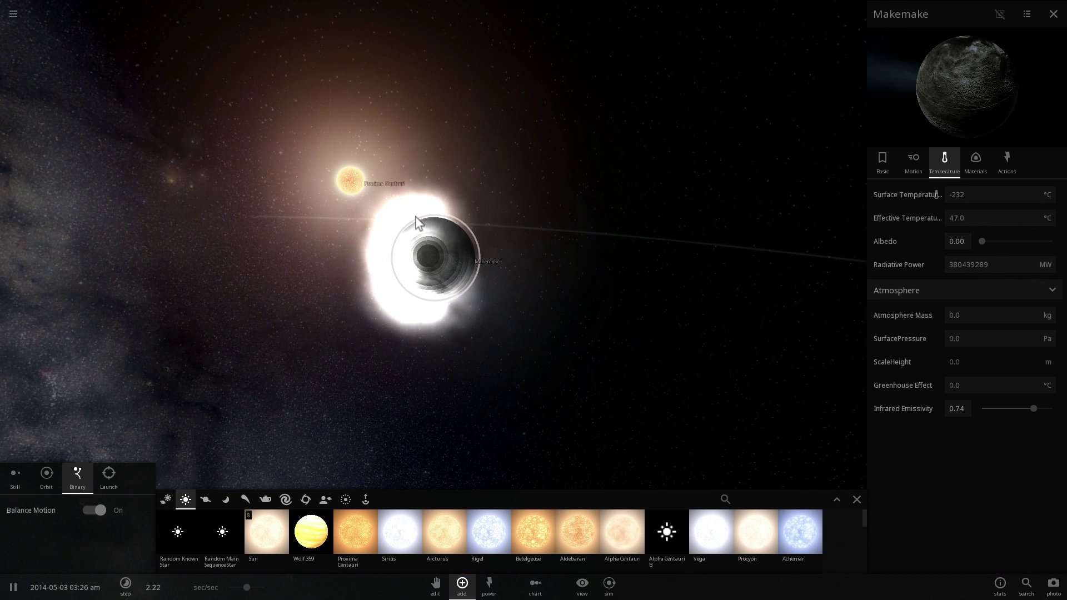
right_drag(417, 216, 541, 244)
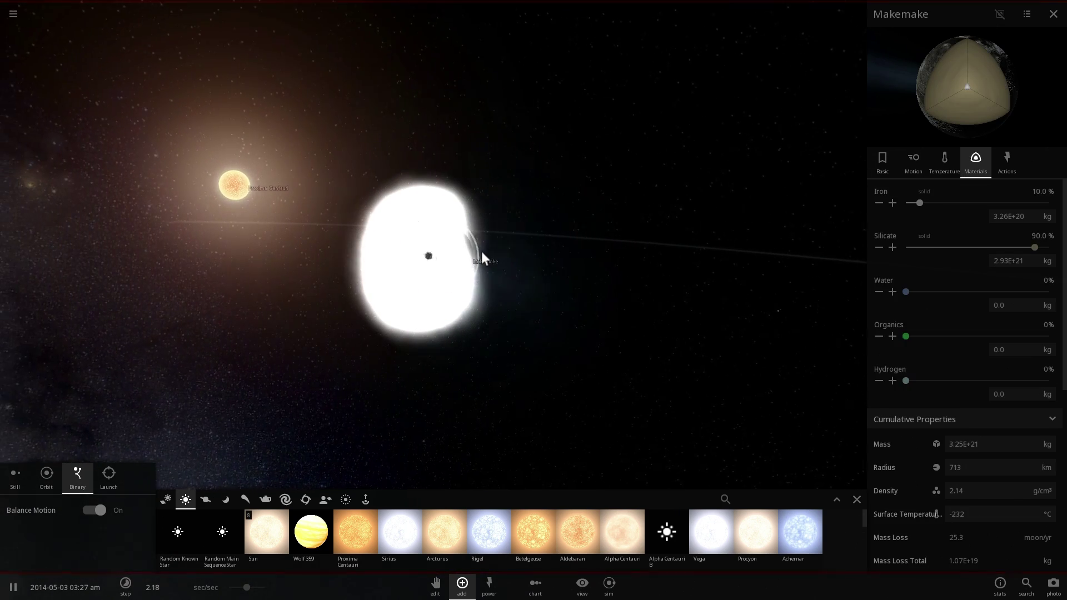
Examine the heated Makemake against its companion star and delete Proxima Centauri from the simulation.
scroll(477, 252, up, 2)
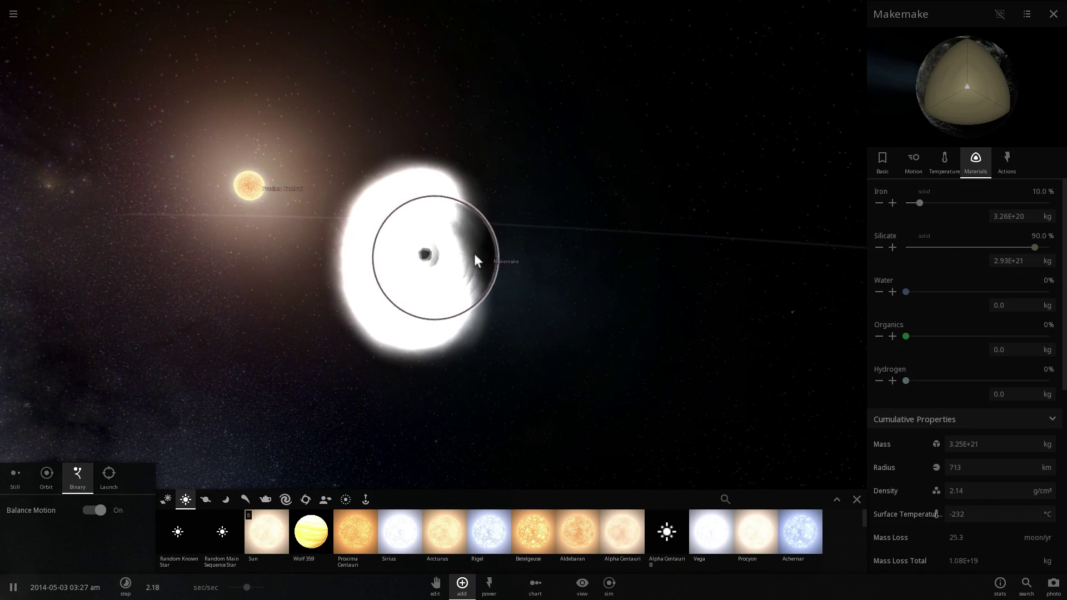
right_drag(475, 253, 443, 256)
scroll(476, 223, down, 3)
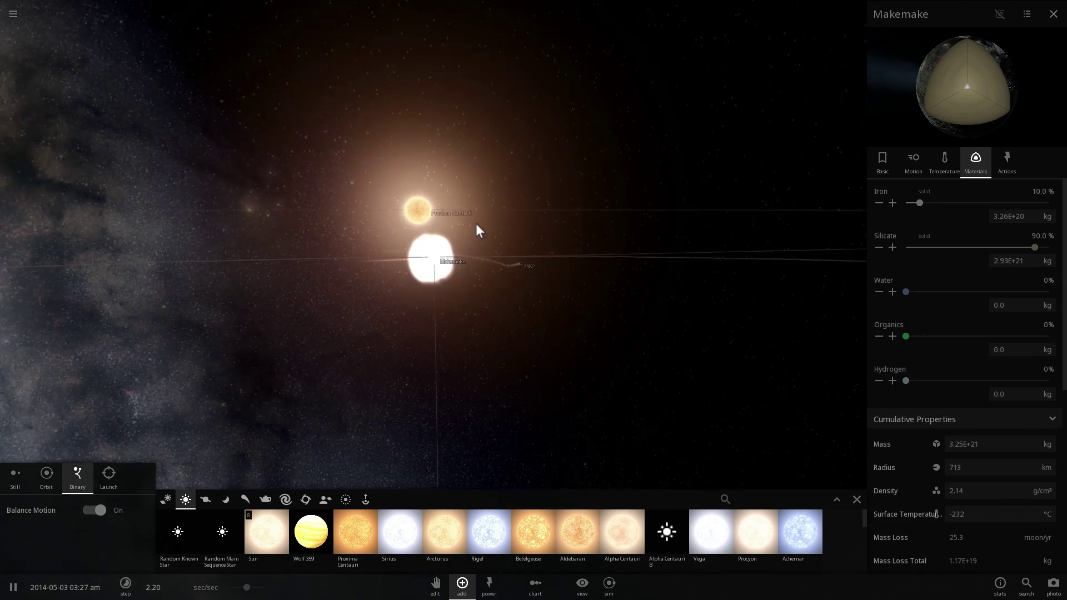
click(406, 213)
key(Delete)
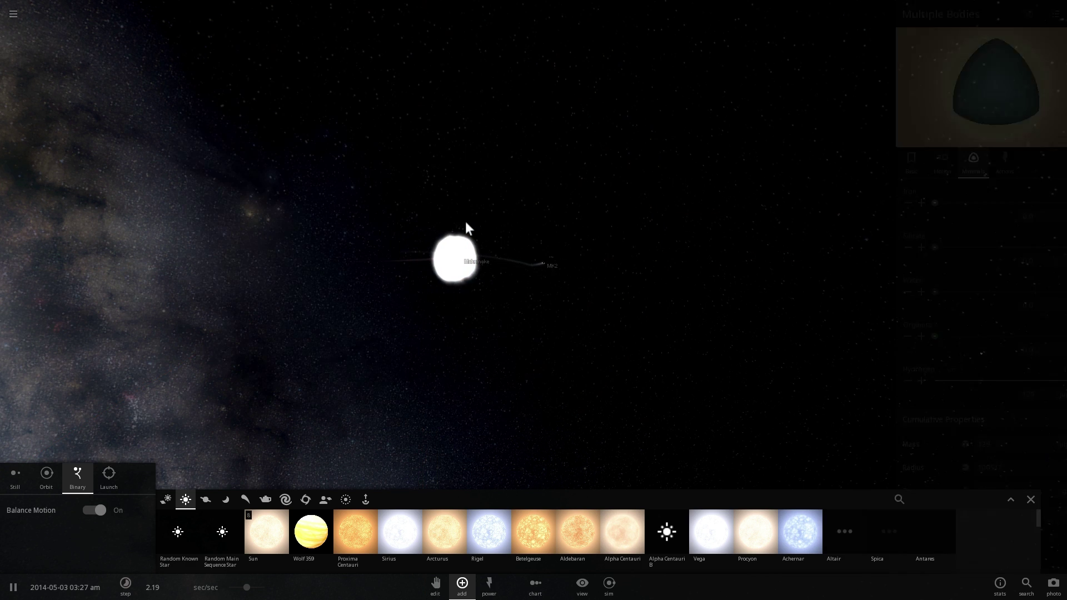
mouse_move(300, 533)
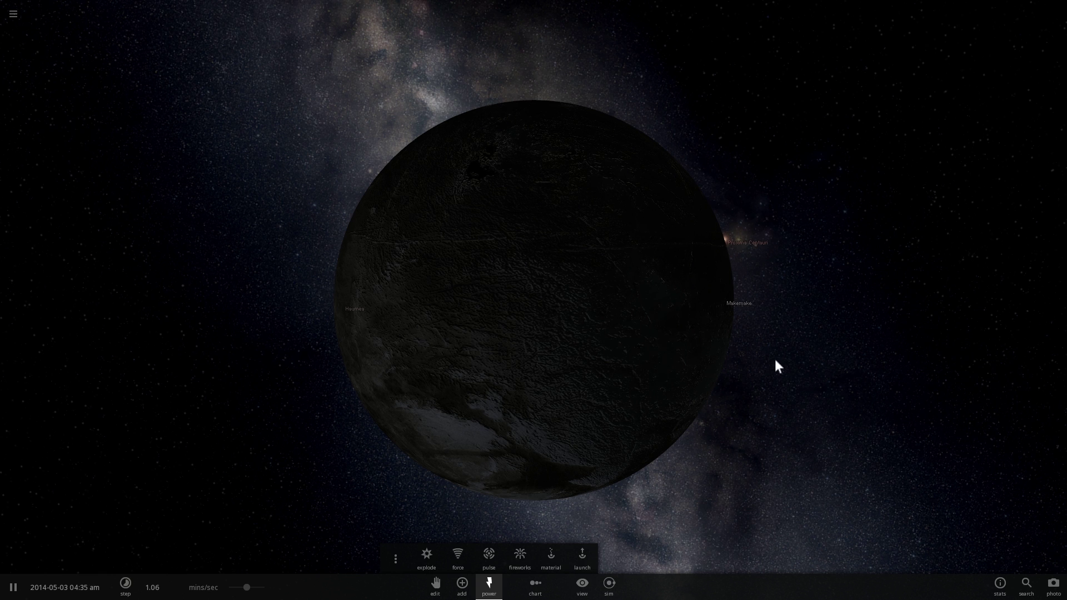
Open Makemake's temperature properties and set its atmospheric surface pressure to 1 kPa.
mouse_move(761, 306)
click(1021, 263)
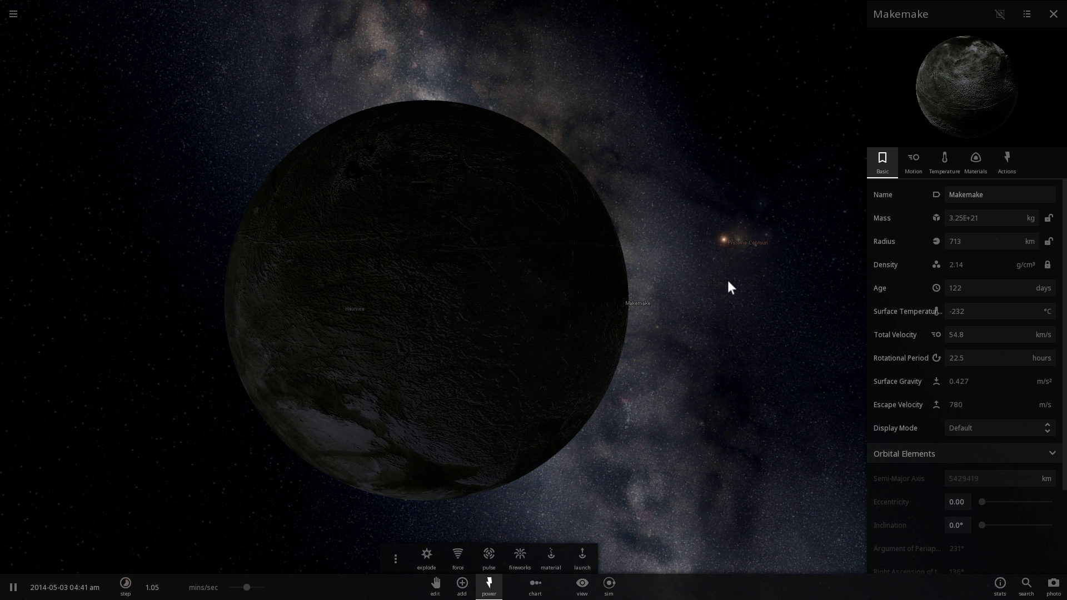
click(952, 167)
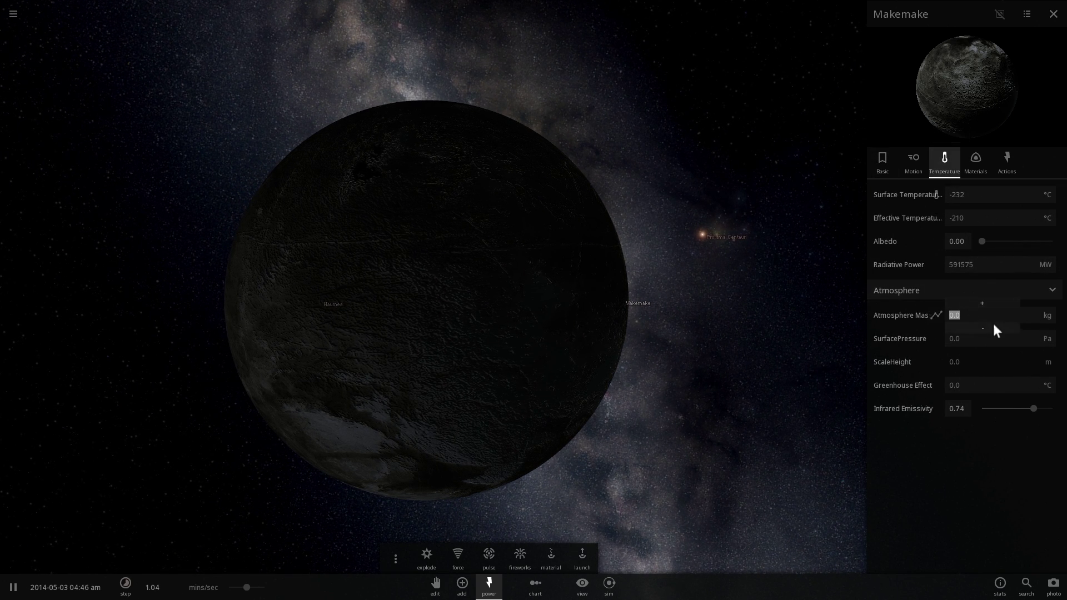
click(984, 337)
text(1)
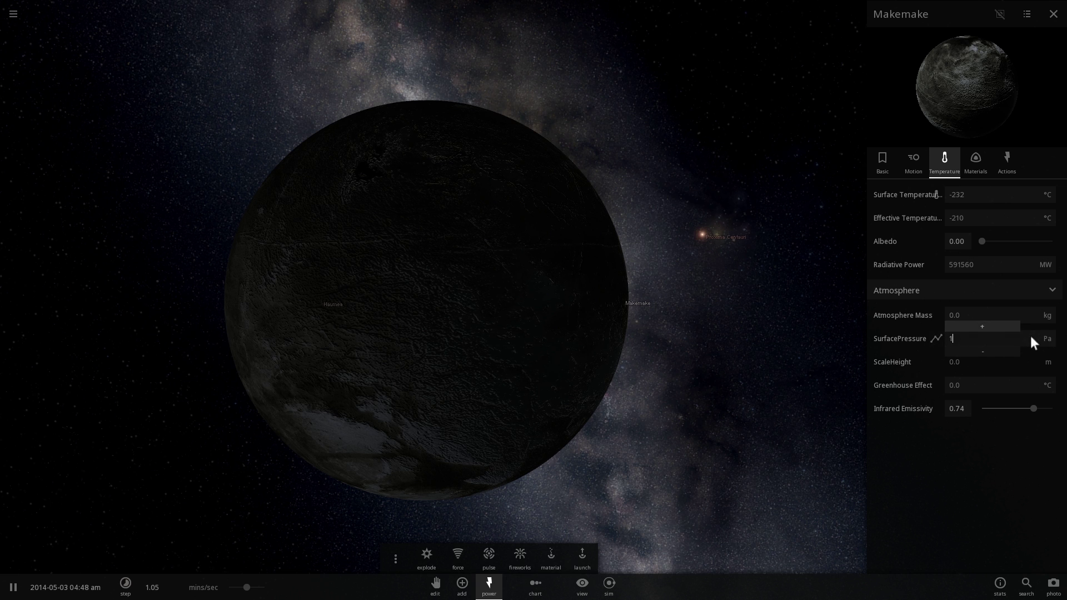
key(Return)
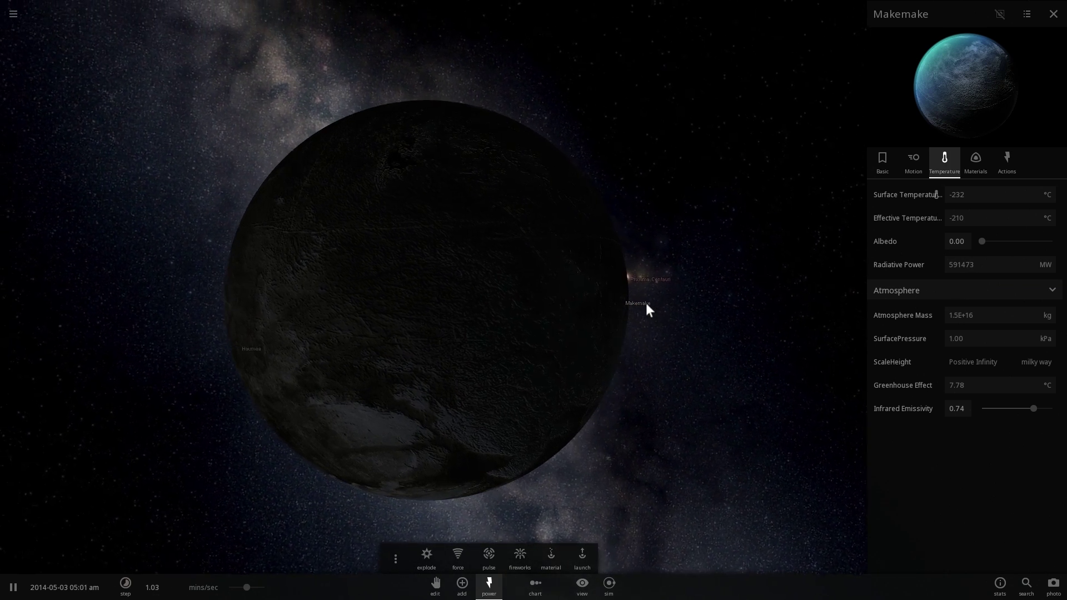
Examine Makemake's surface with its atmosphere and view its moon MK2 from several sides.
scroll(645, 304, up, 5)
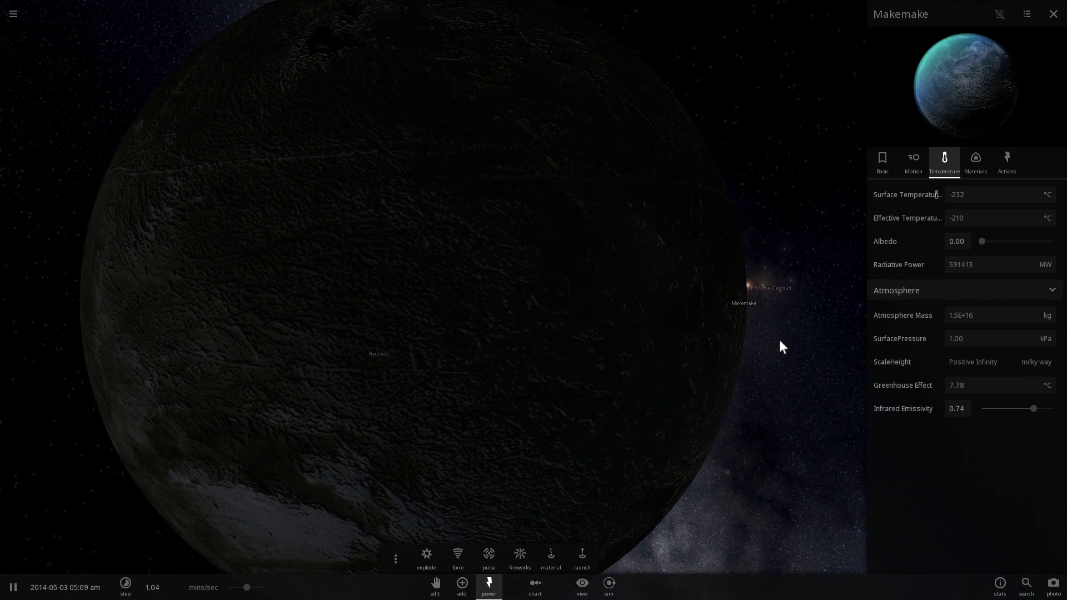
scroll(775, 339, down, 5)
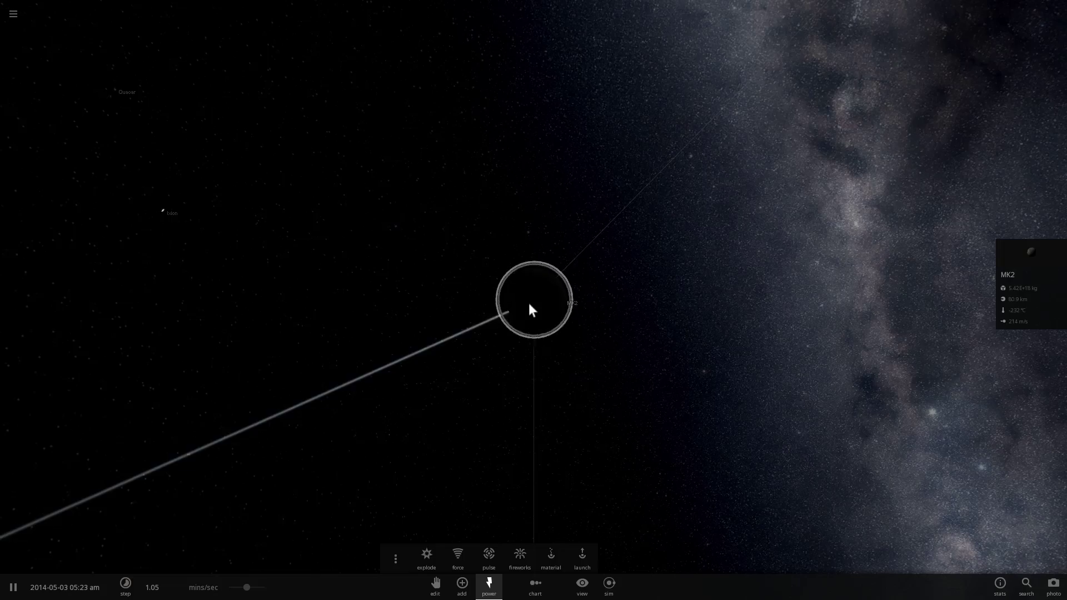
drag(617, 245, 505, 321)
right_drag(506, 326, 544, 297)
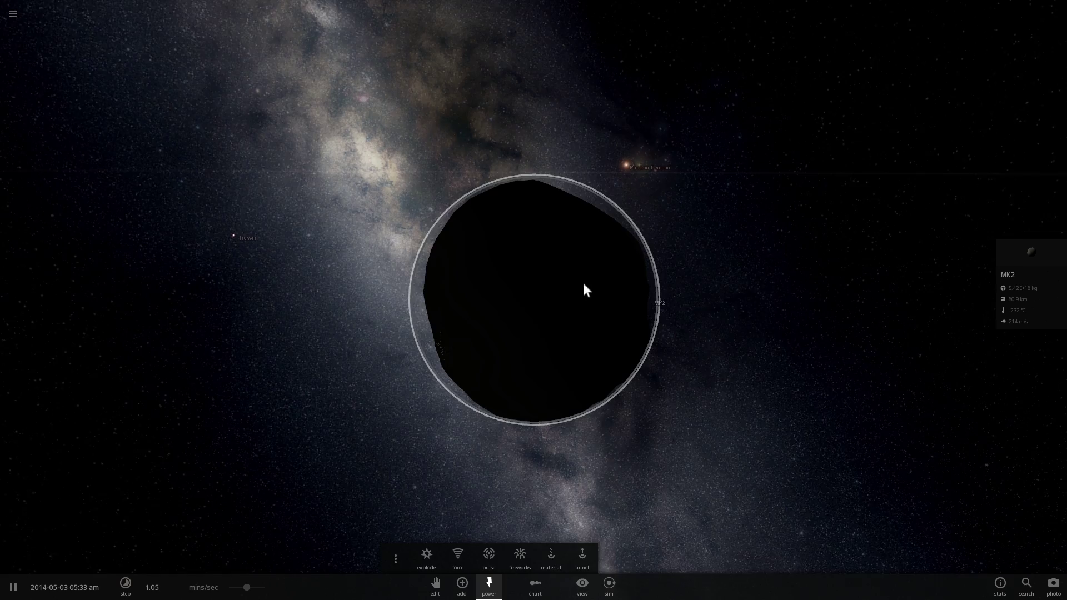
right_drag(581, 285, 645, 280)
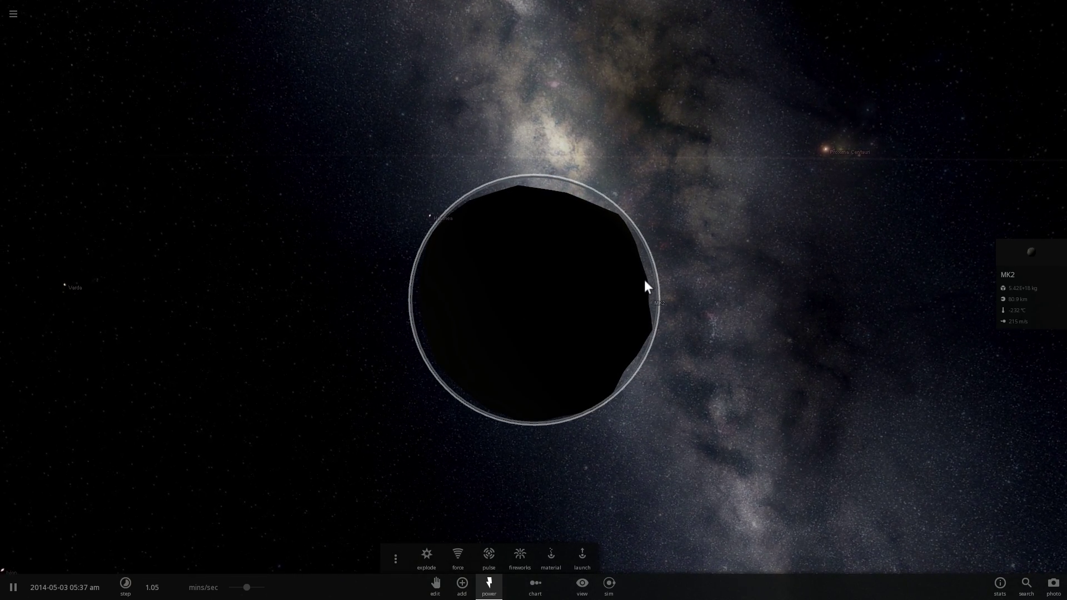
right_drag(582, 300, 931, 276)
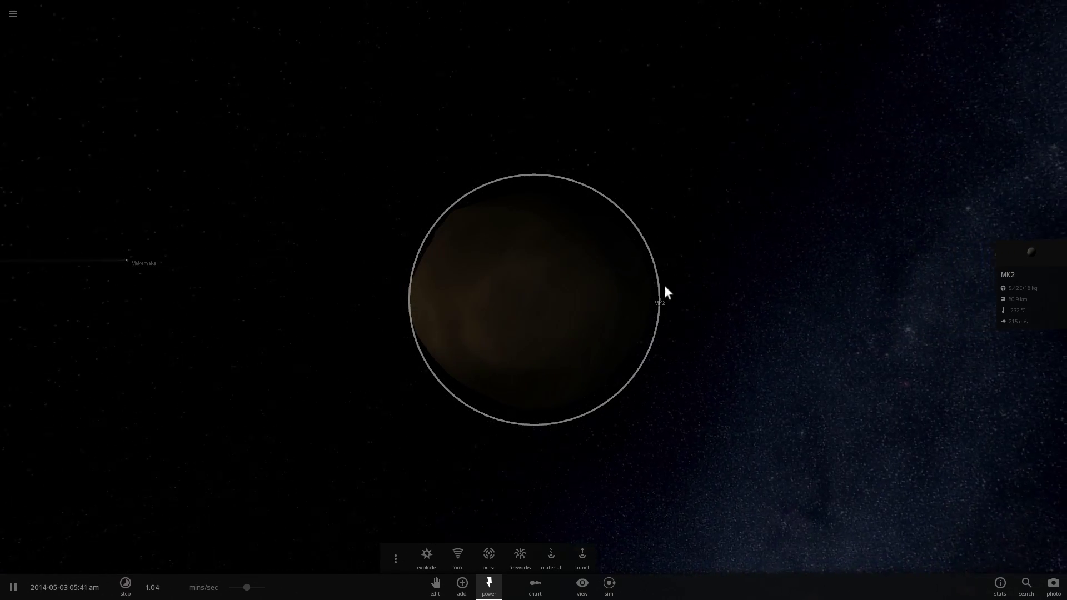
Select Makemake in the distance beyond MK2 and view the two bodies from farther away.
click(137, 267)
right_drag(506, 288, 492, 315)
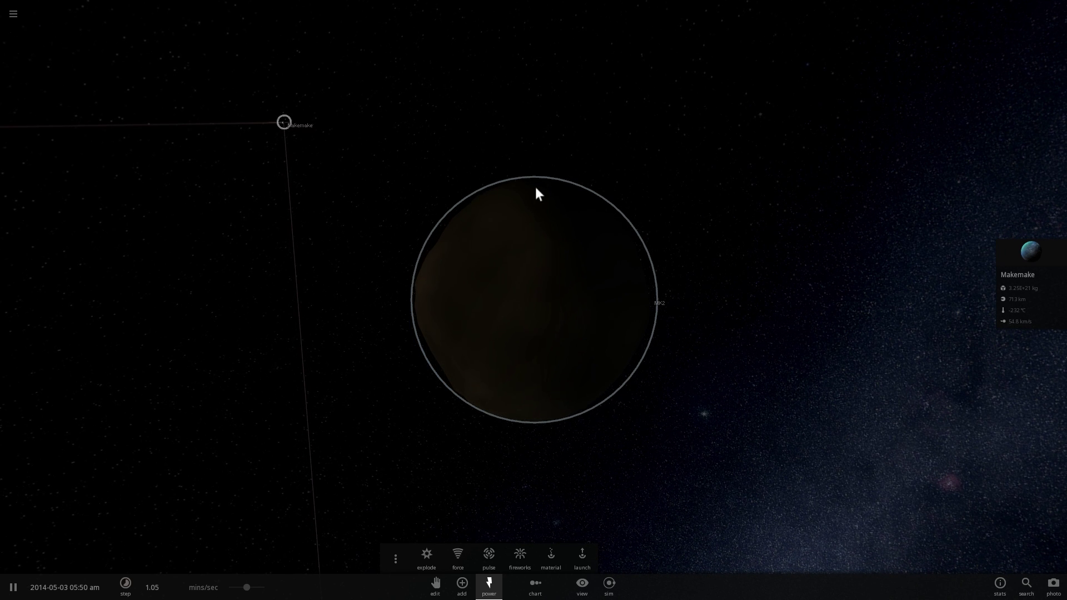
mouse_move(740, 232)
right_down()
mouse_move(678, 279)
mouse_move(603, 259)
right_up()
scroll(667, 275, down, 8)
scroll(635, 265, down, 4)
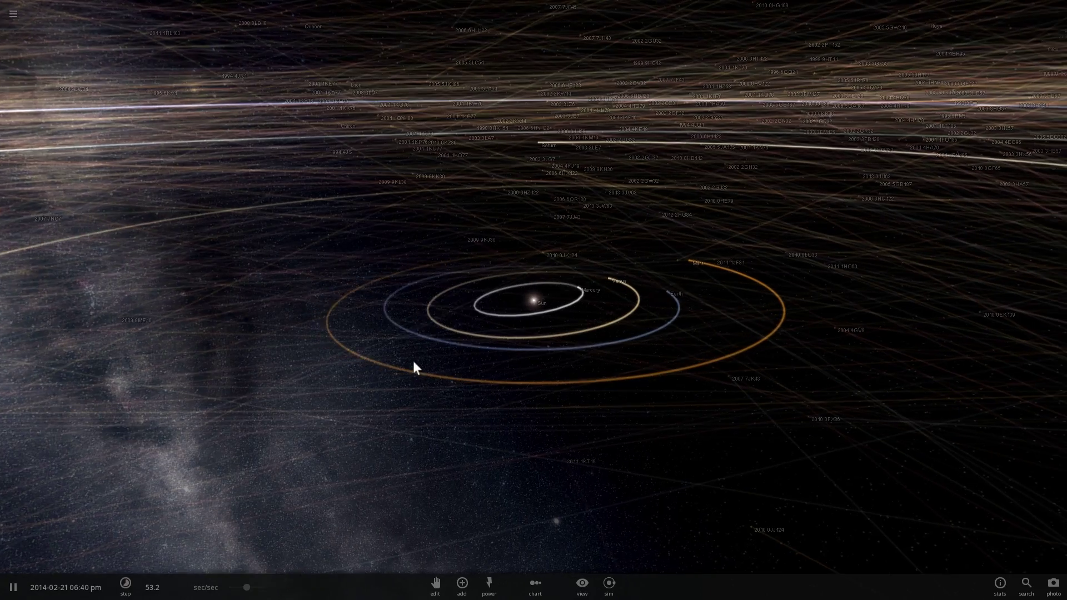
View the solar system with all possible dwarf planets, from the inner planets' orbits out to the whole belt beyond Neptune.
drag(414, 362, 499, 347)
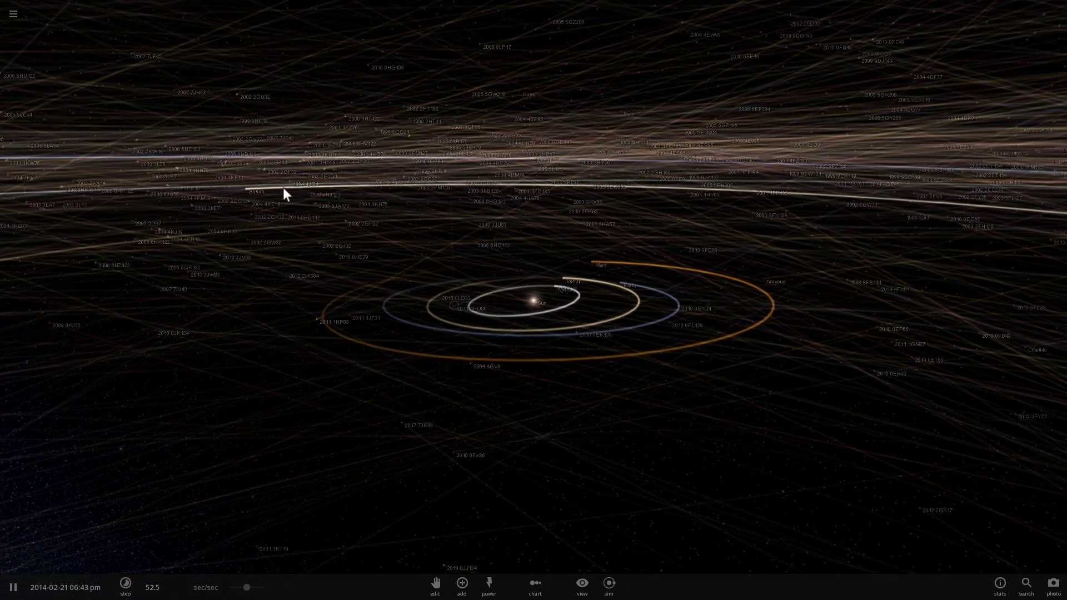
click(14, 14)
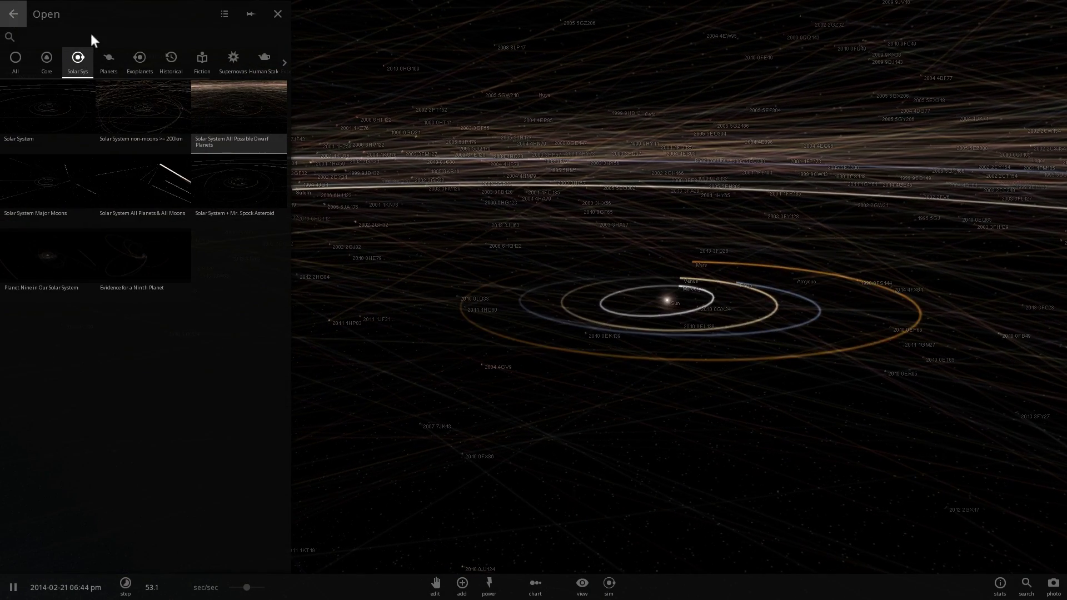
click(279, 15)
drag(418, 173, 572, 259)
scroll(482, 187, down, 10)
scroll(572, 260, down, 5)
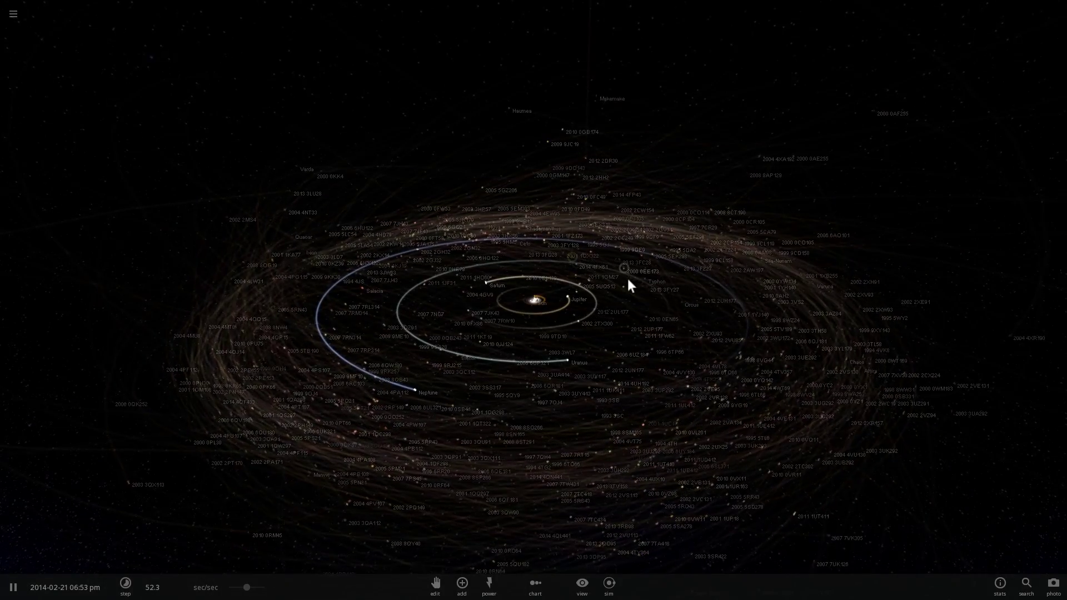
scroll(600, 307, down, 5)
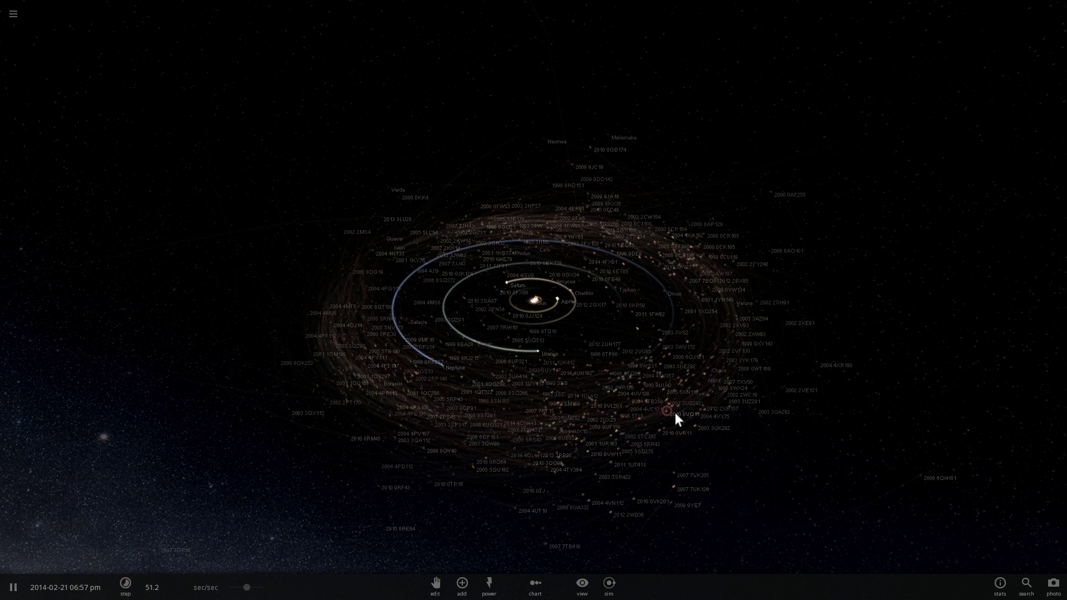
Select the dwarf planet candidates 2010 OVQ11, Haumea, Varda and Makemake to compare their positions and orbits around the Sun.
click(674, 412)
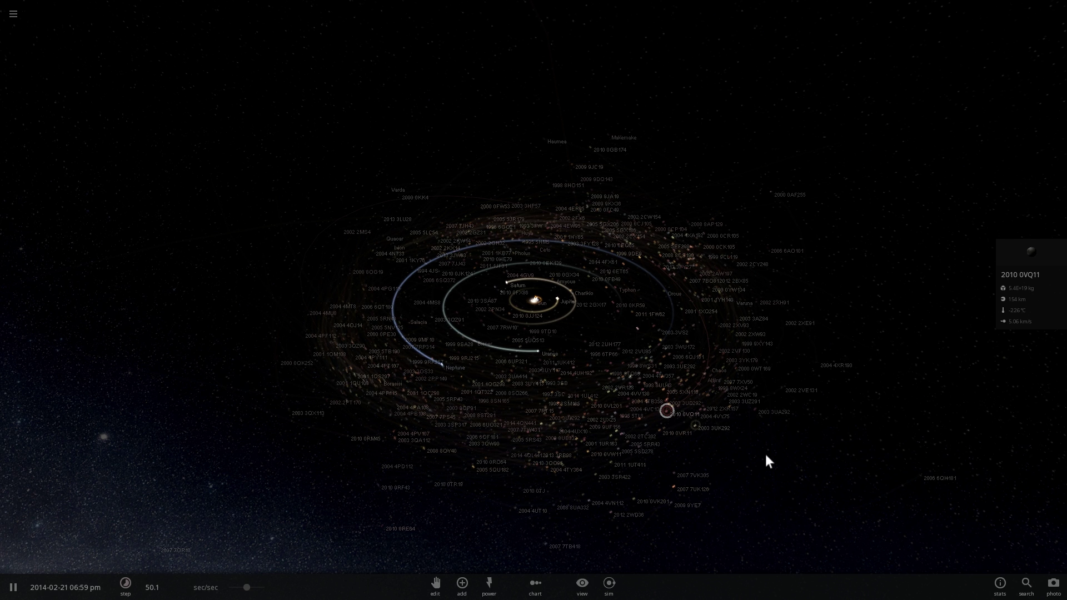
drag(765, 454, 748, 444)
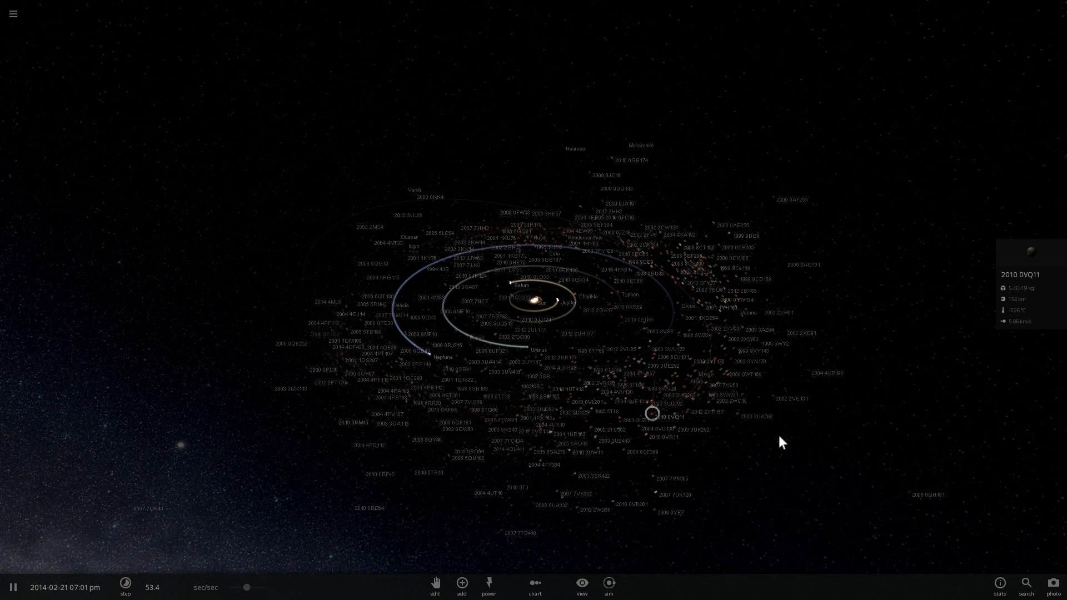
click(562, 147)
click(402, 188)
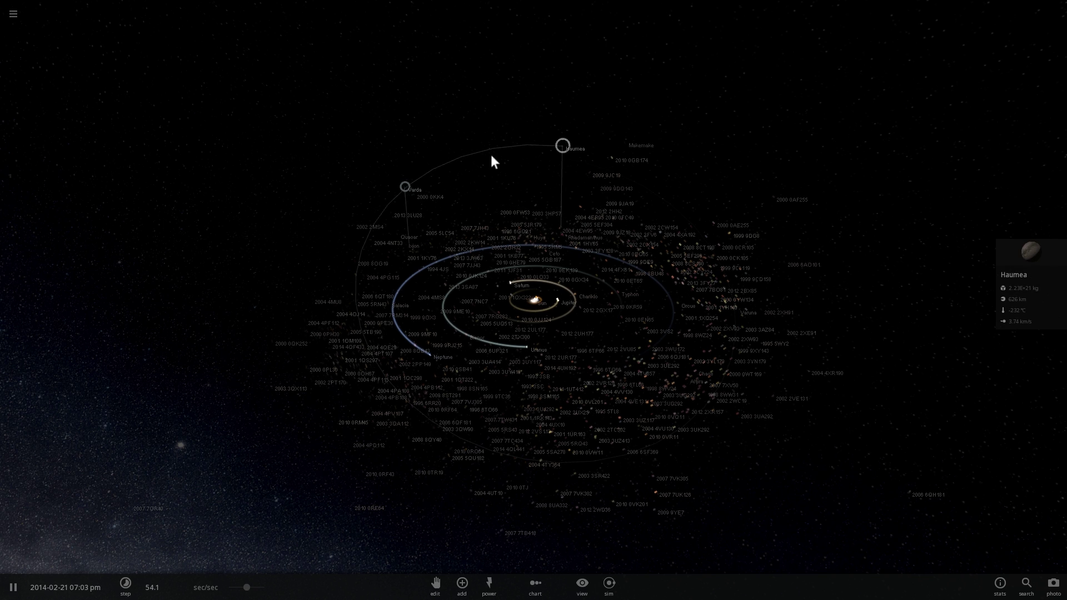
click(625, 143)
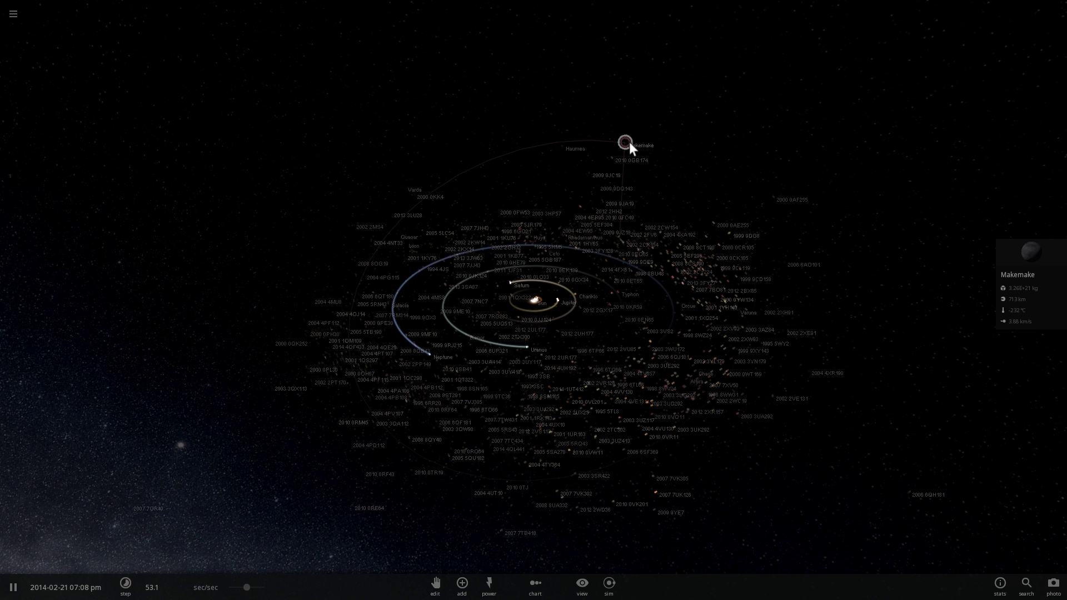
Focus on Makemake and examine its surface from several angles and distances.
double_click(628, 143)
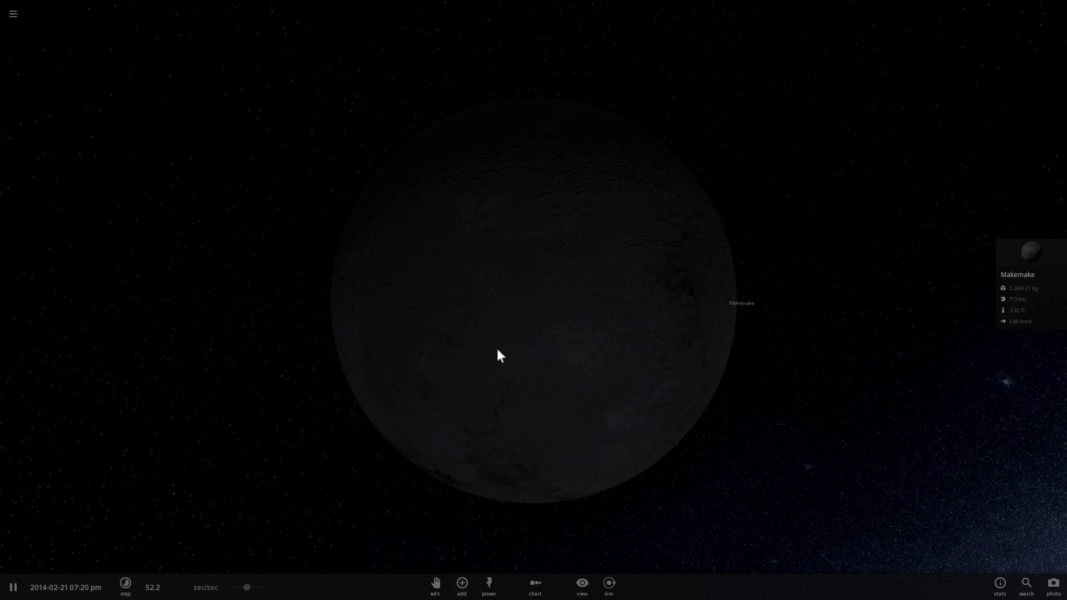
drag(498, 351, 541, 364)
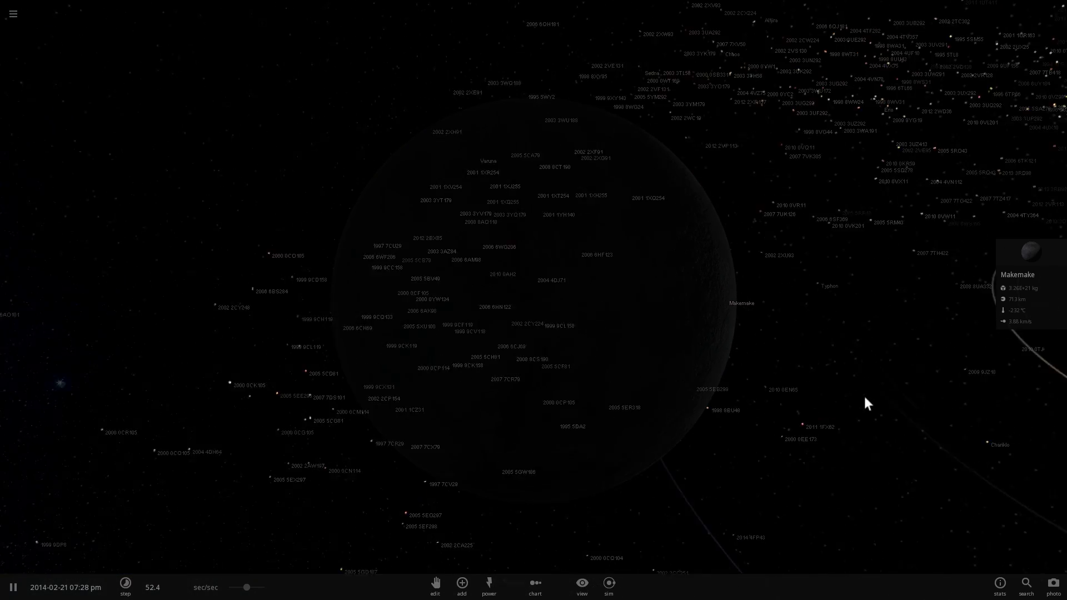
scroll(866, 391, down, 3)
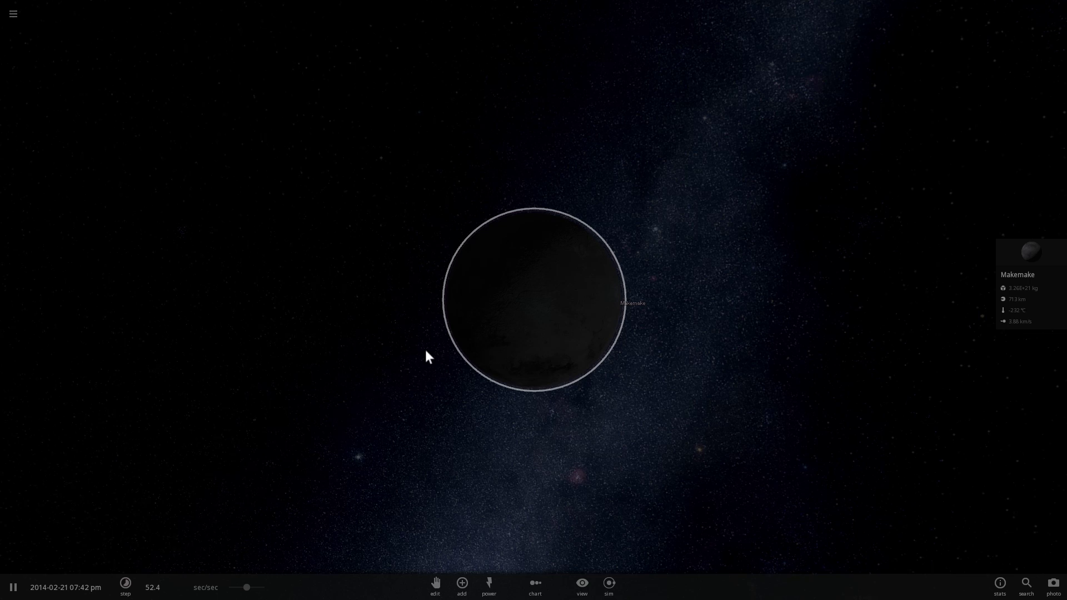
drag(575, 405, 562, 398)
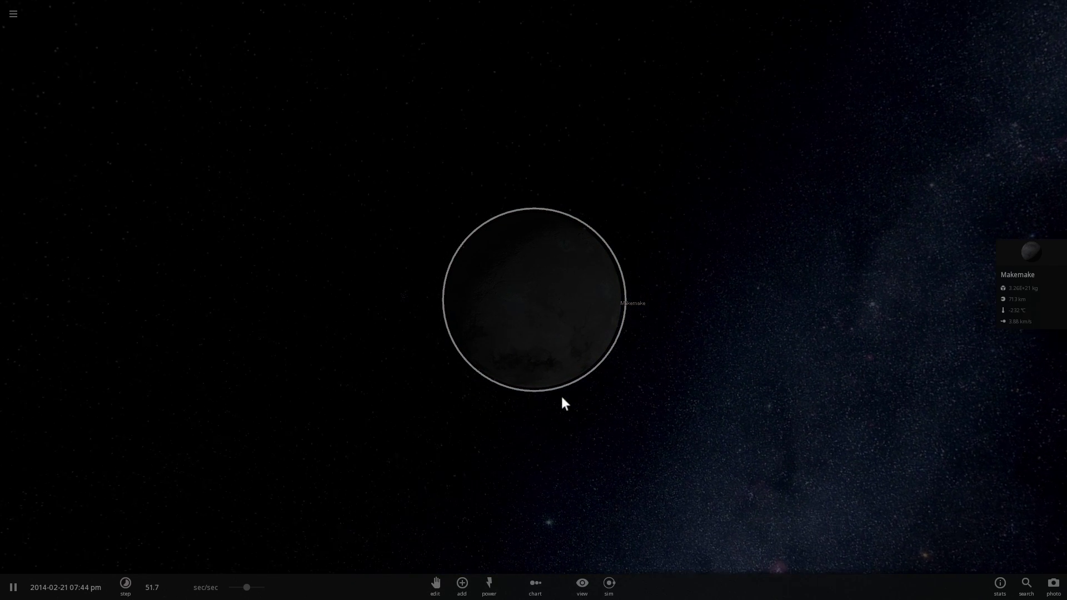
scroll(562, 397, up, 3)
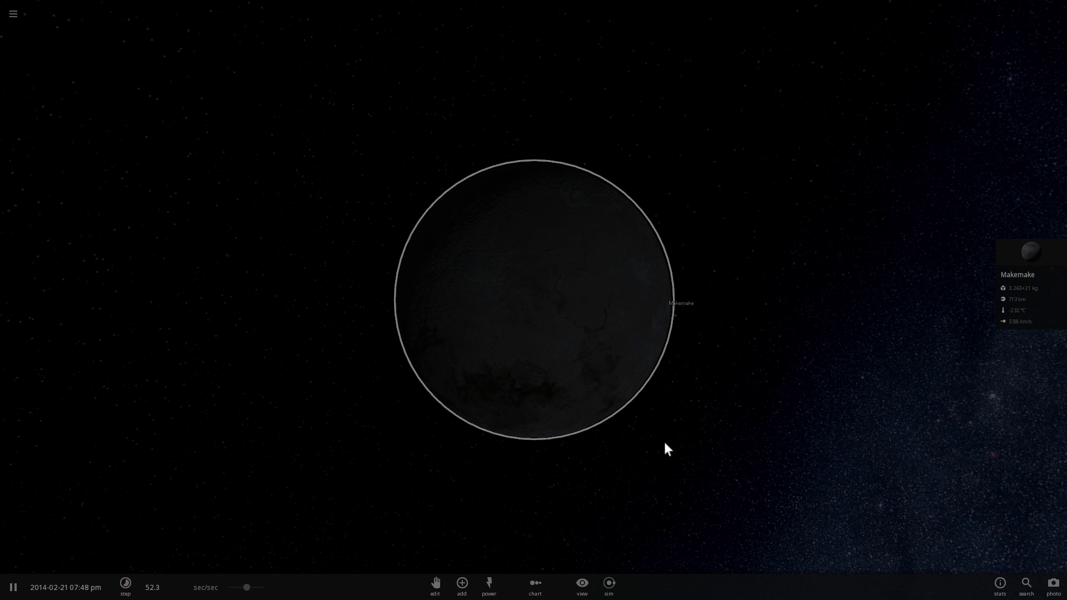
scroll(639, 445, down, 3)
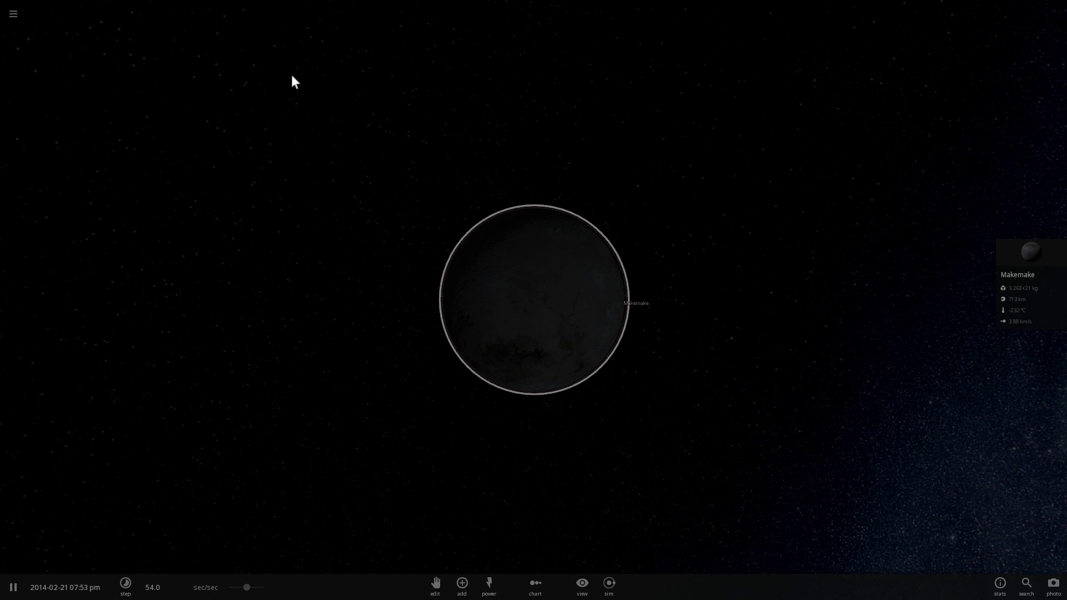
Switch to another solar system simulation and set the Sun's mass to 1.3 solar masses.
click(14, 13)
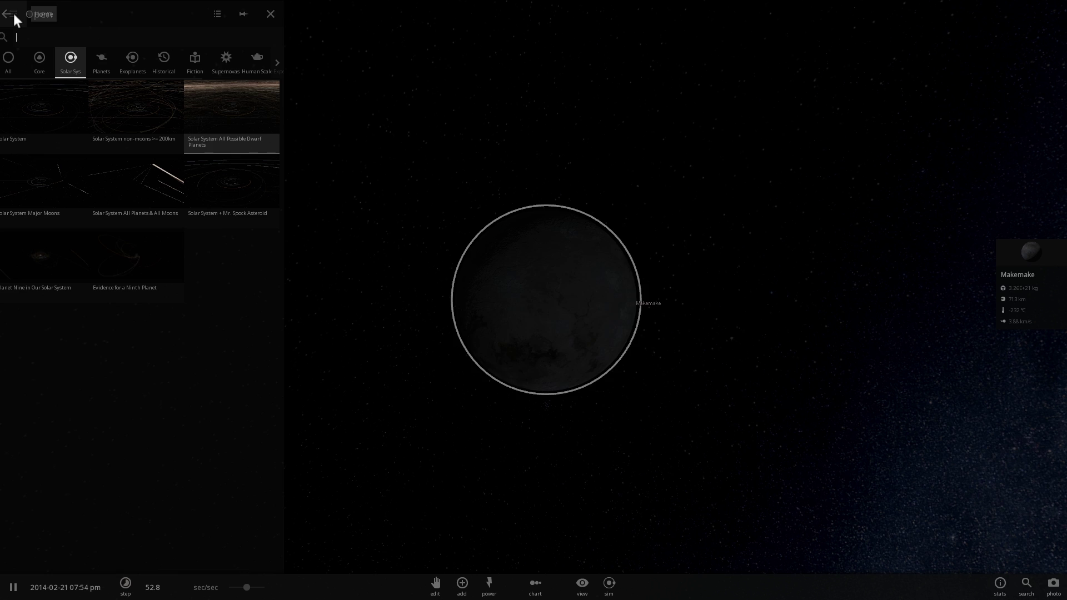
click(19, 66)
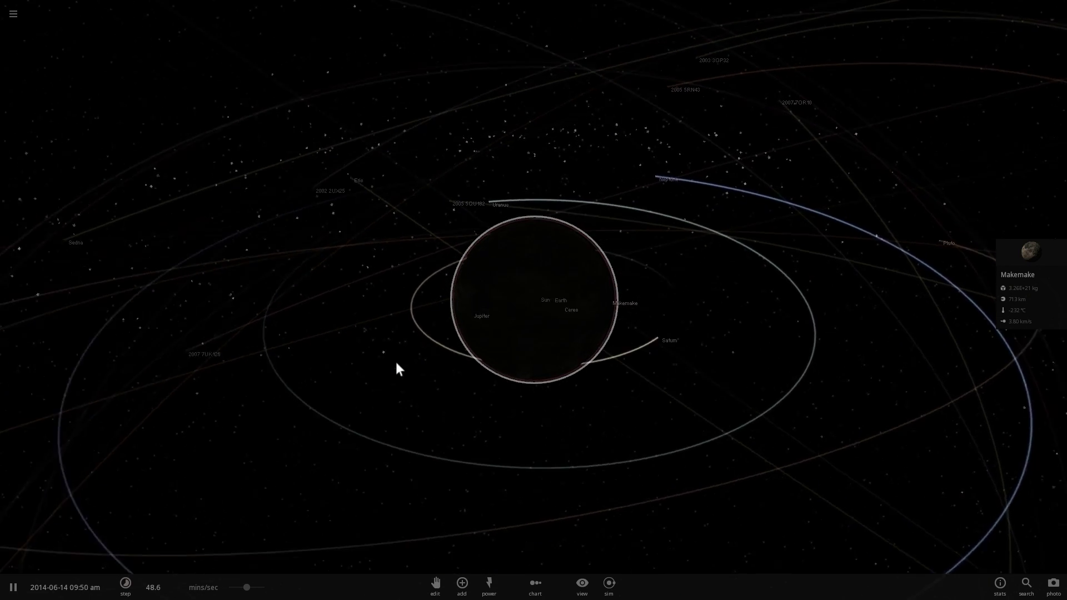
click(784, 272)
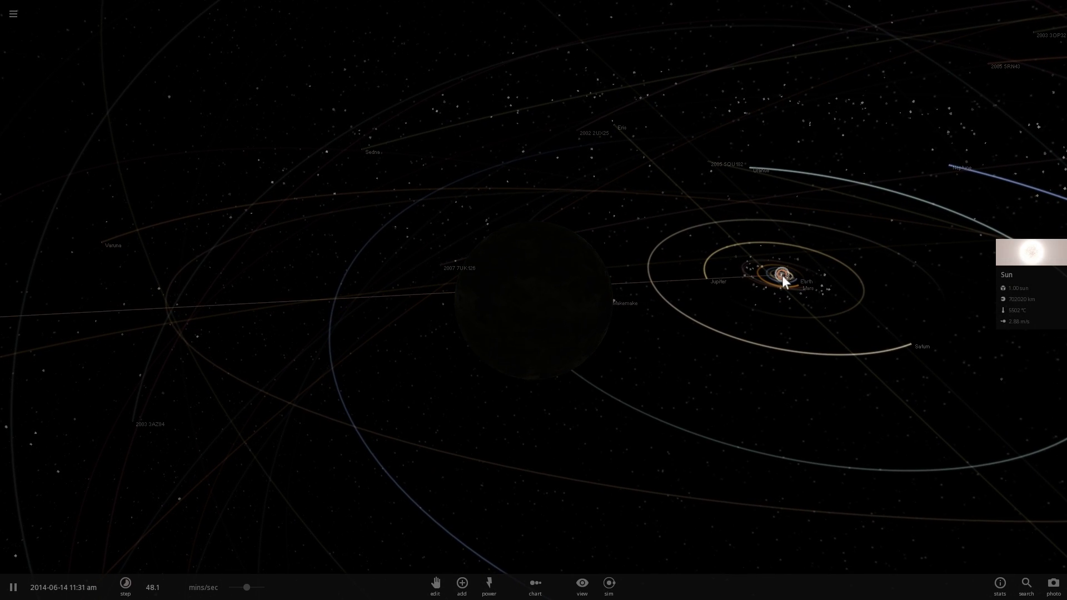
click(1024, 248)
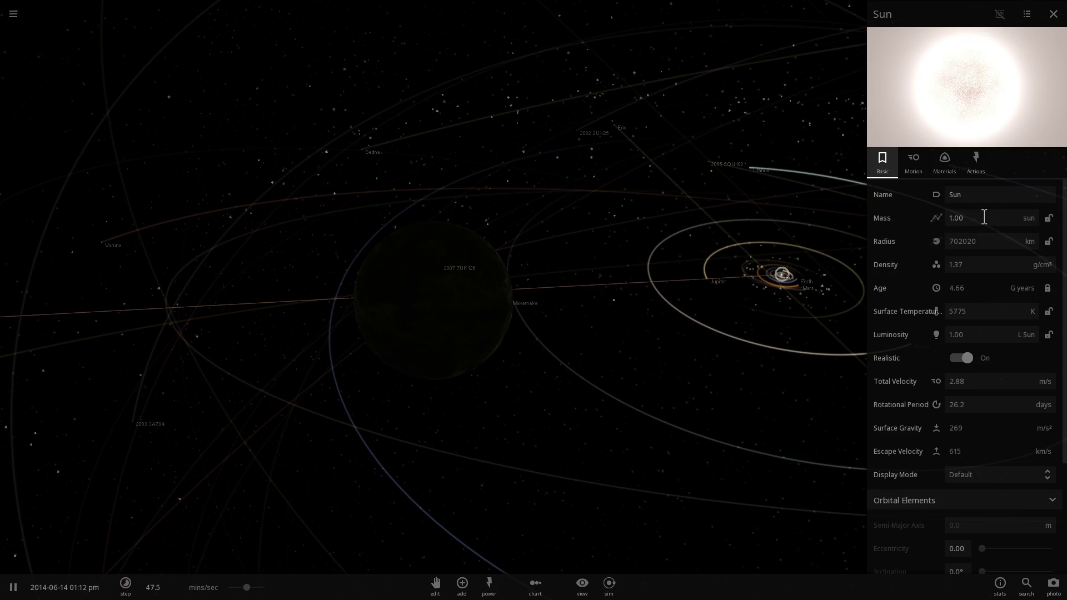
click(955, 217)
text(1.3)
key(Return)
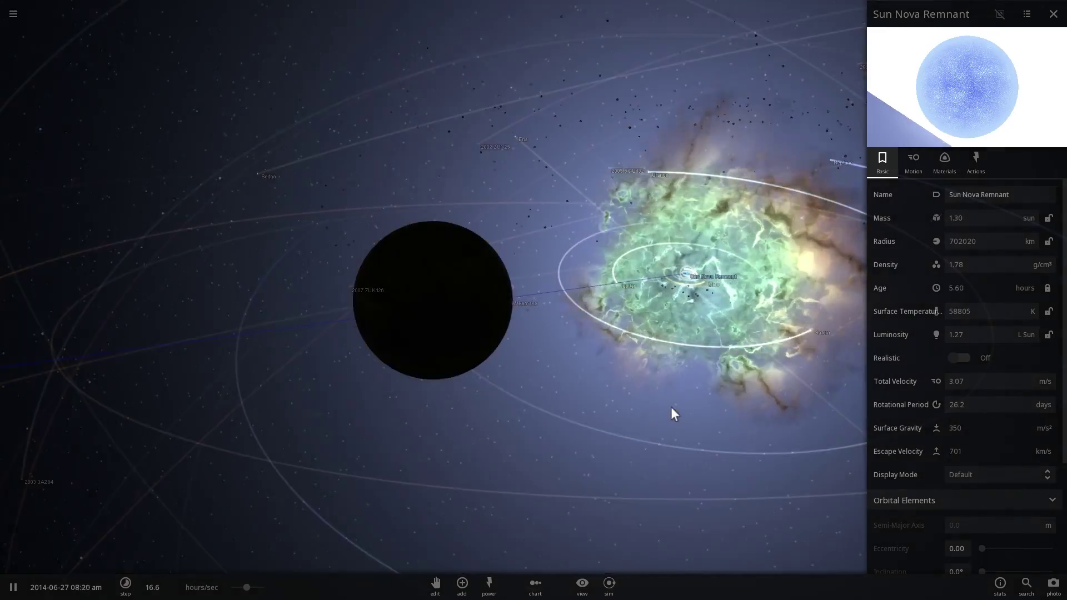